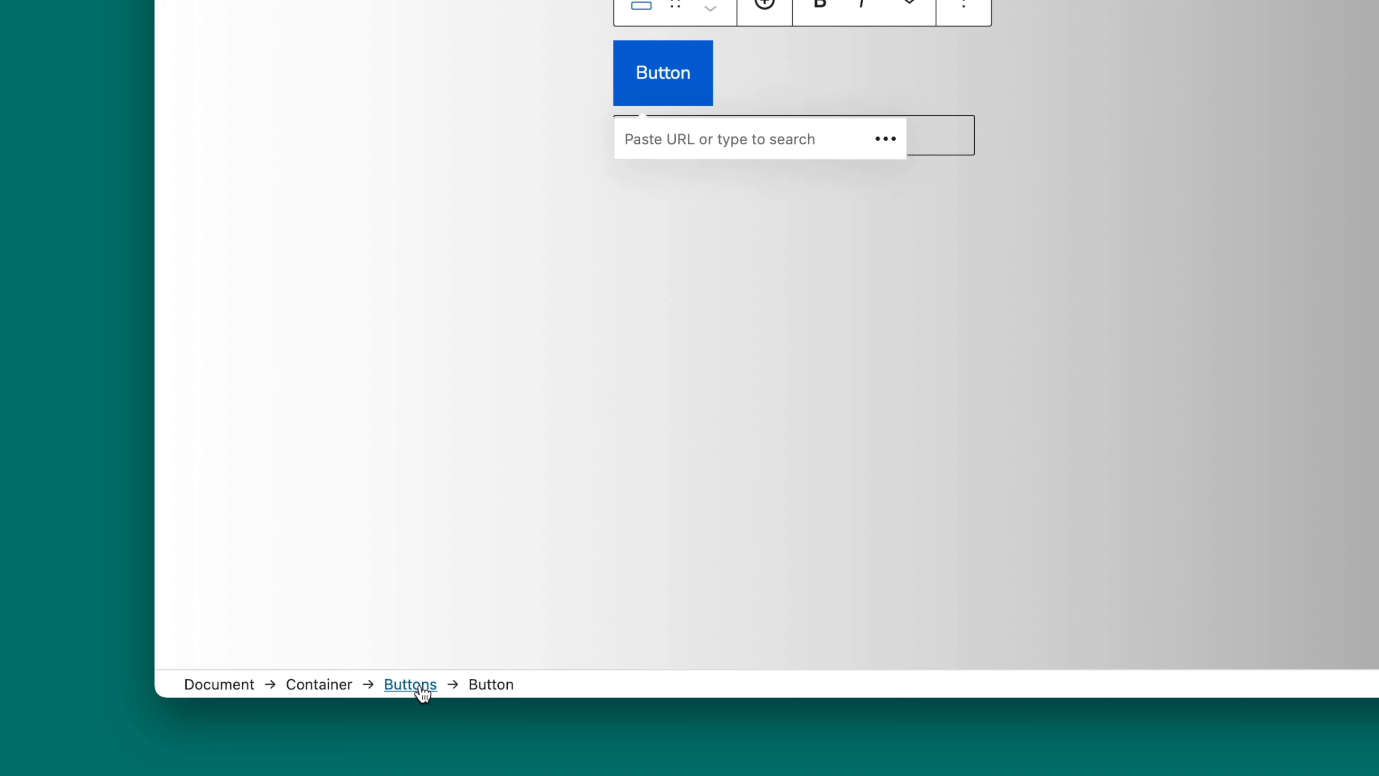
Step: Set the Buttons block to stack its buttons vertically and fill the horizontal space
left_click(409, 689)
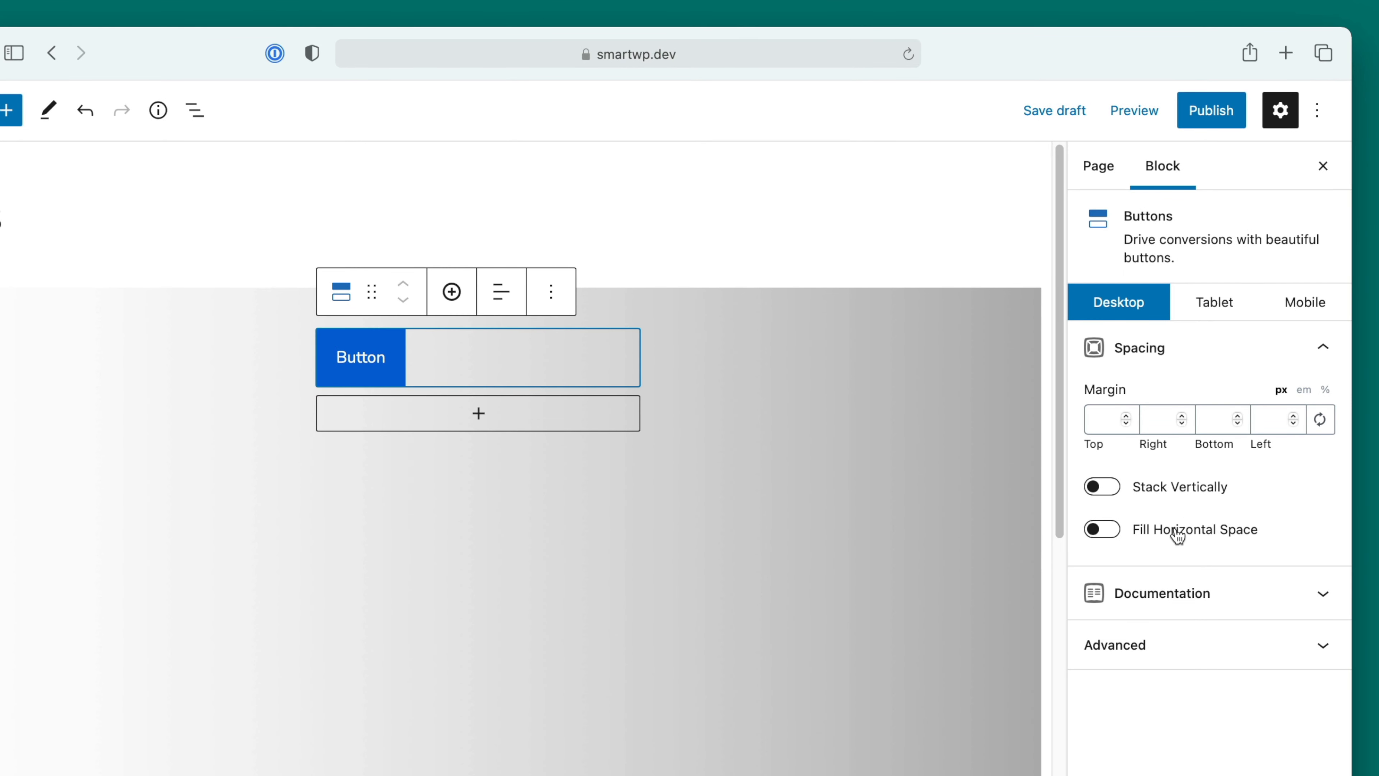
left_click(1102, 487)
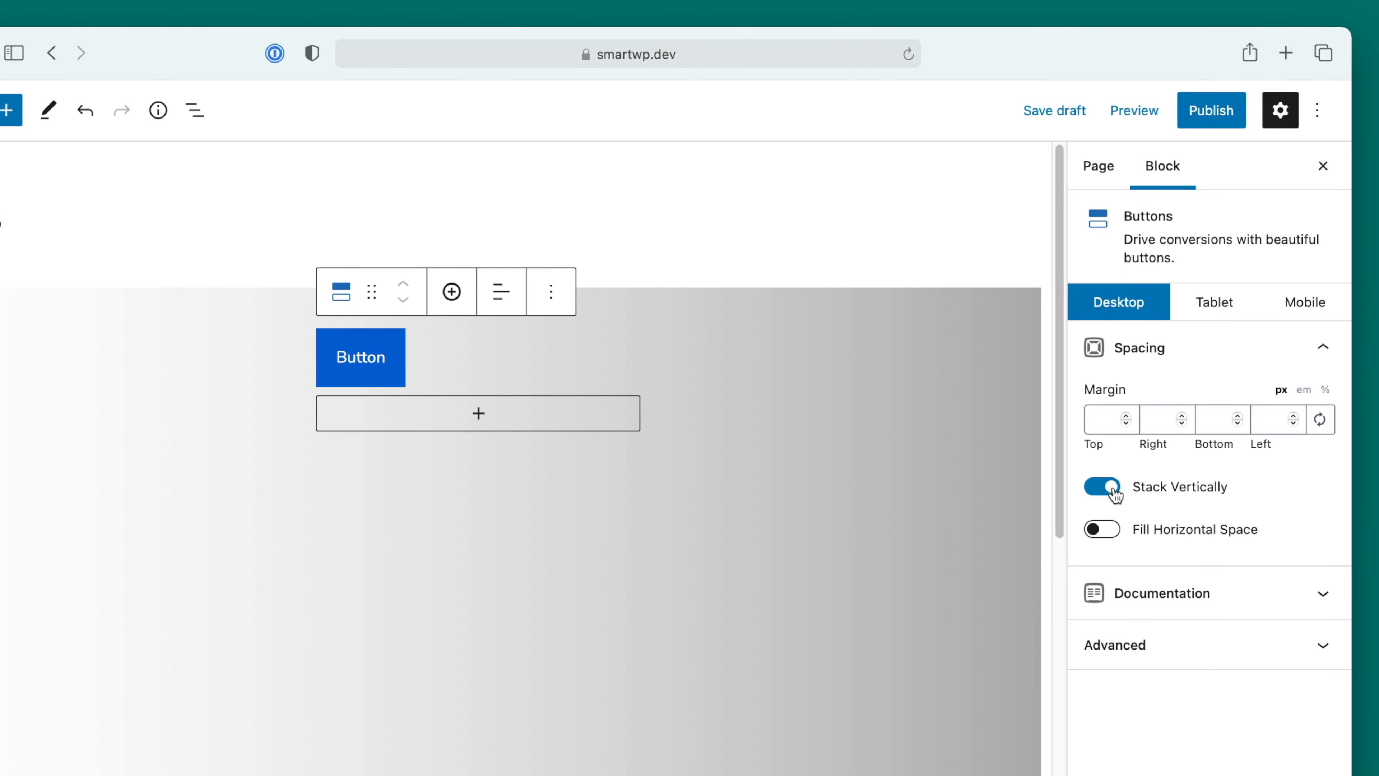
left_click(1113, 535)
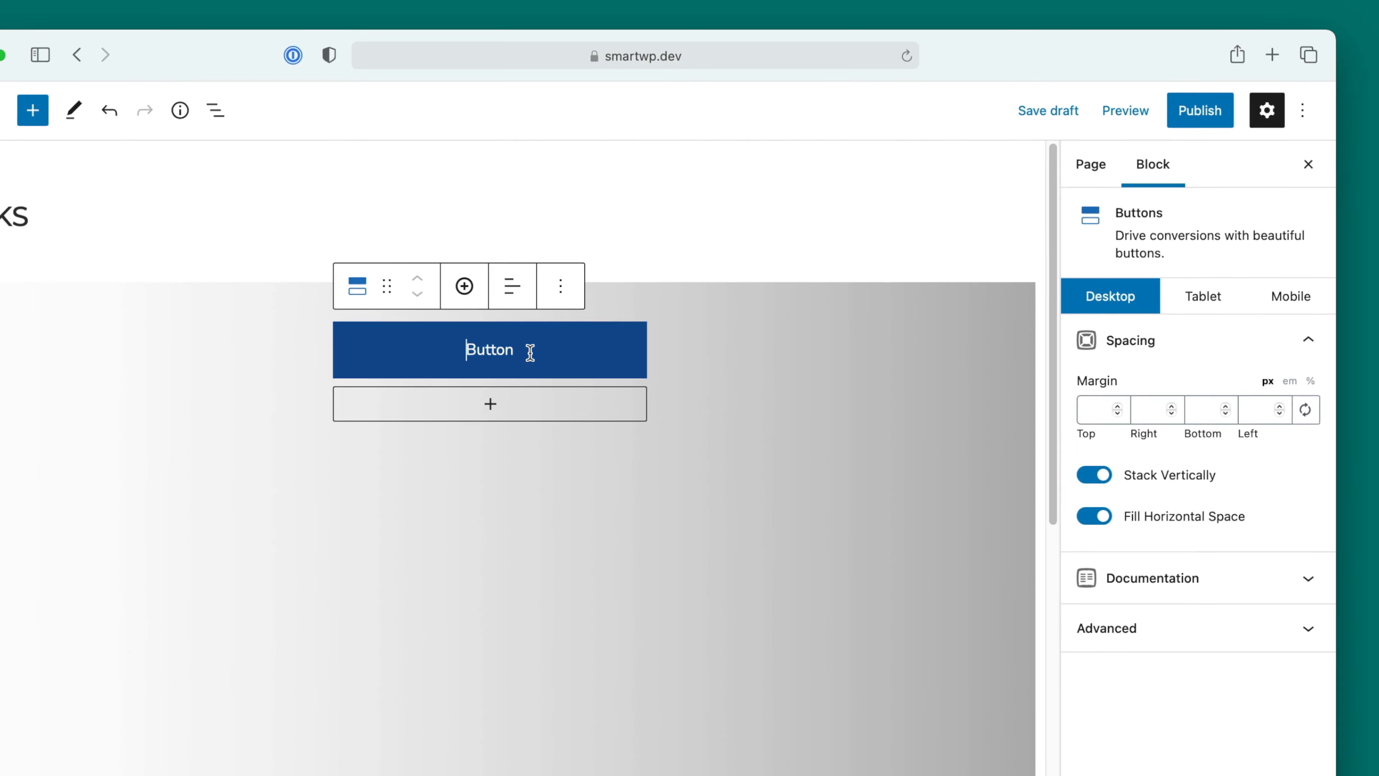
Step: Change the button's label to "Example Link"
left_click(493, 357)
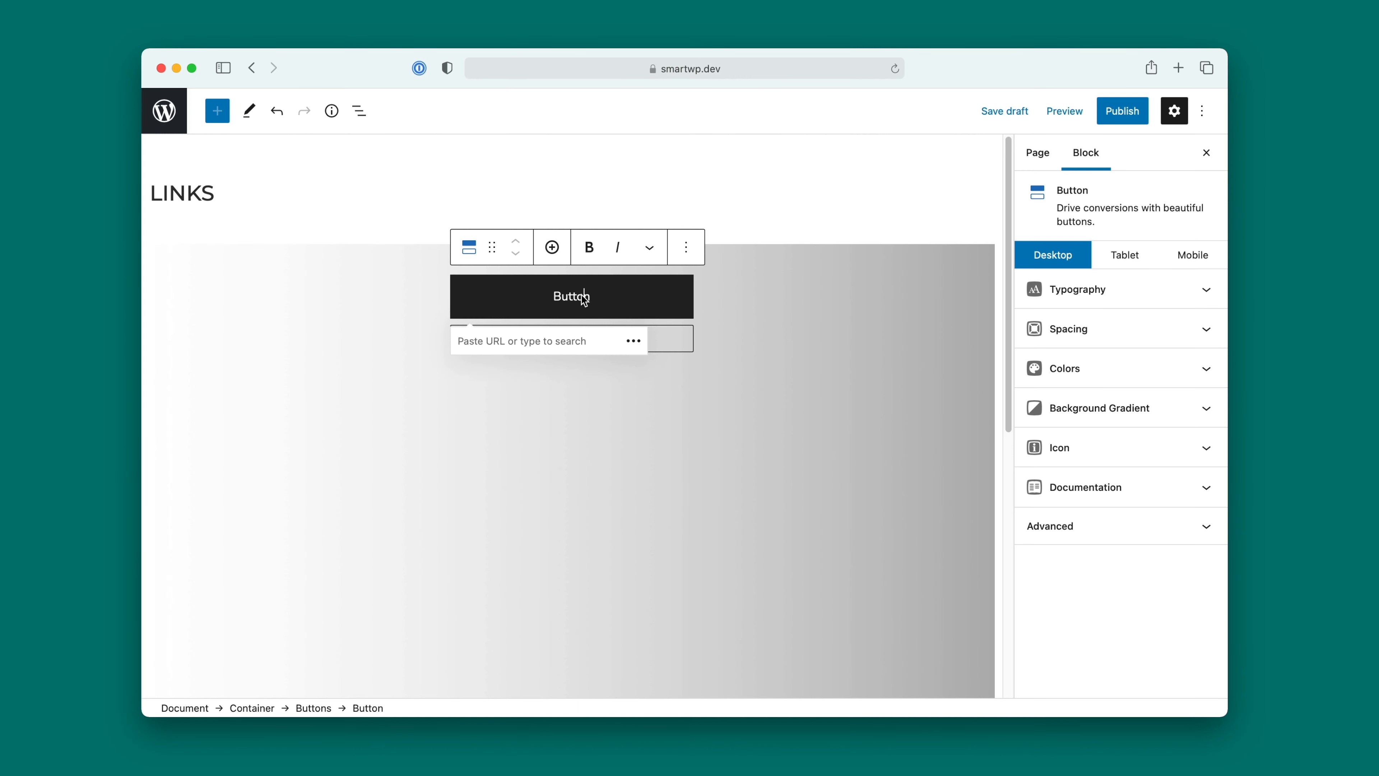
left_click(591, 297)
double_click(586, 297)
type("Examp")
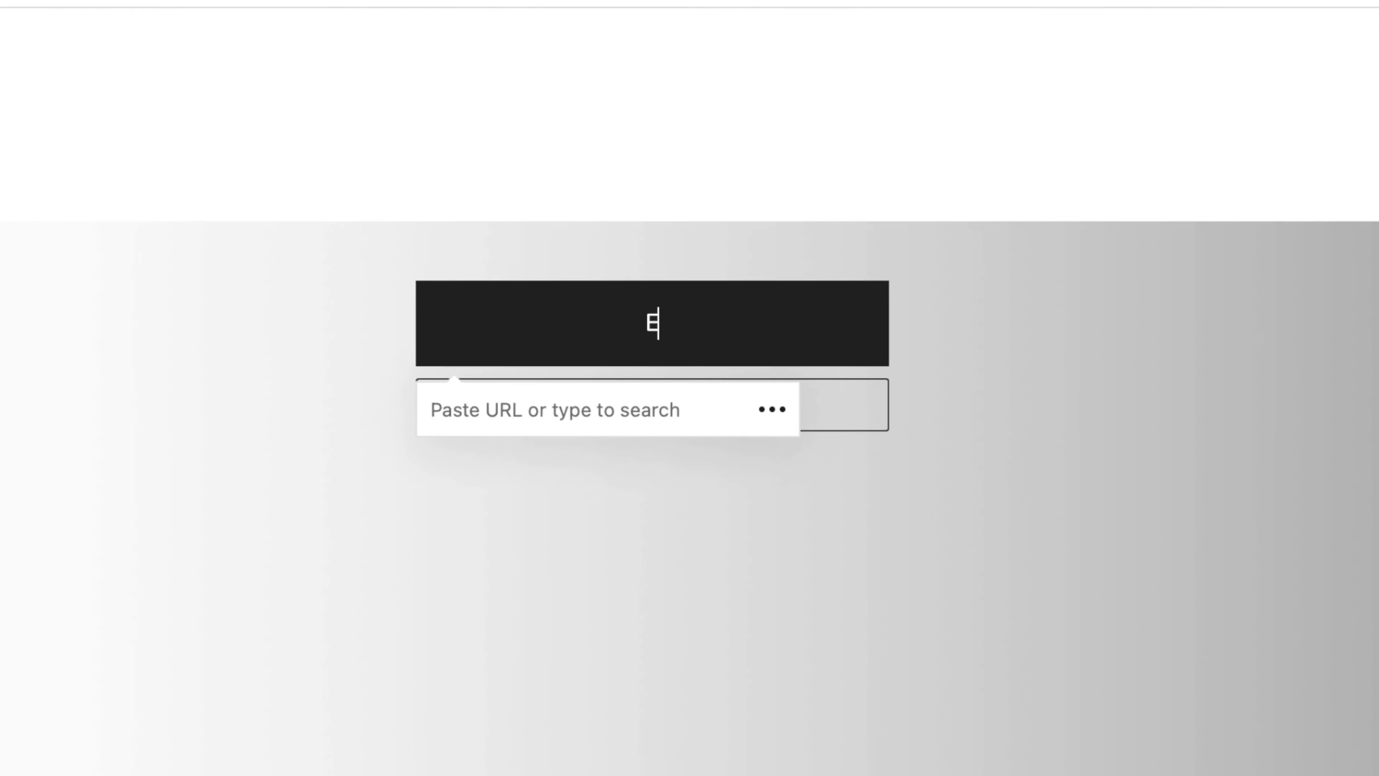
type("le Link")
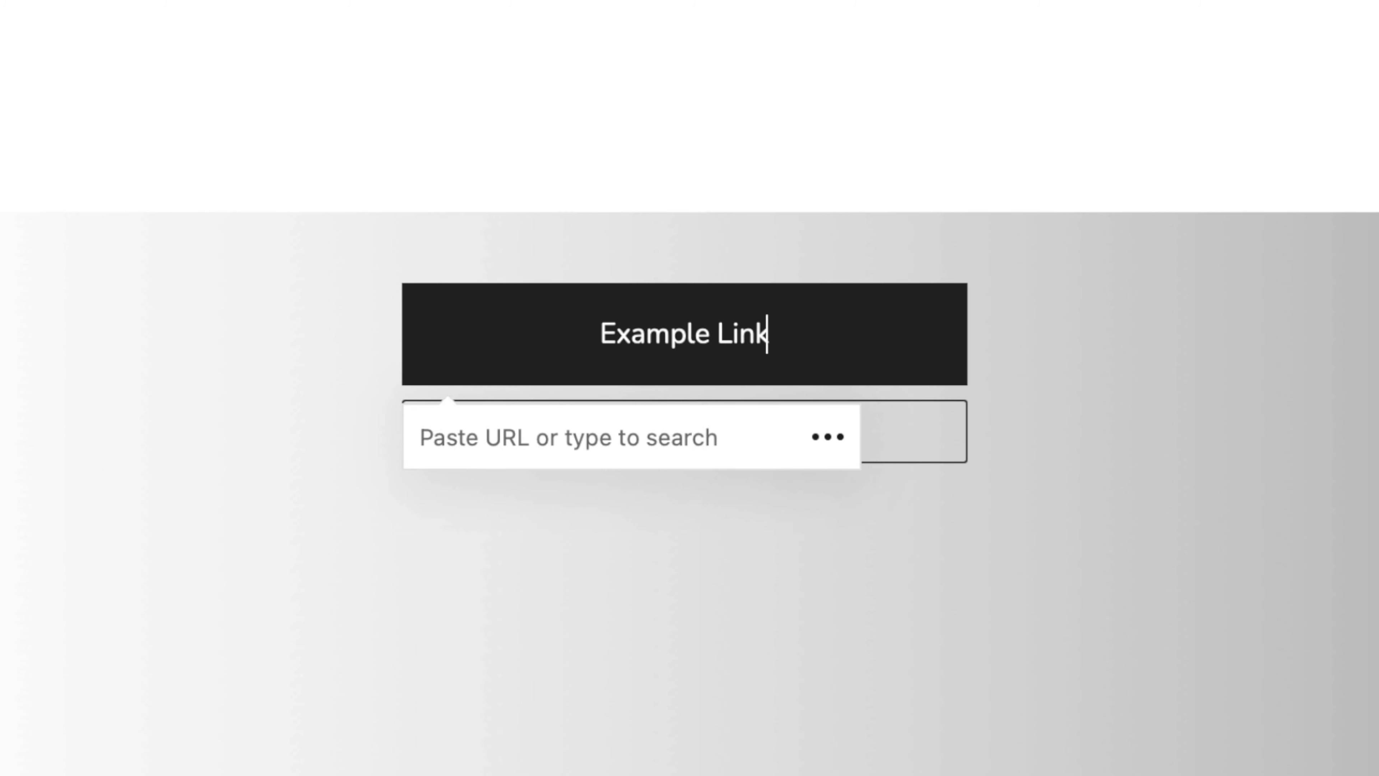
left_click(524, 441)
type("home")
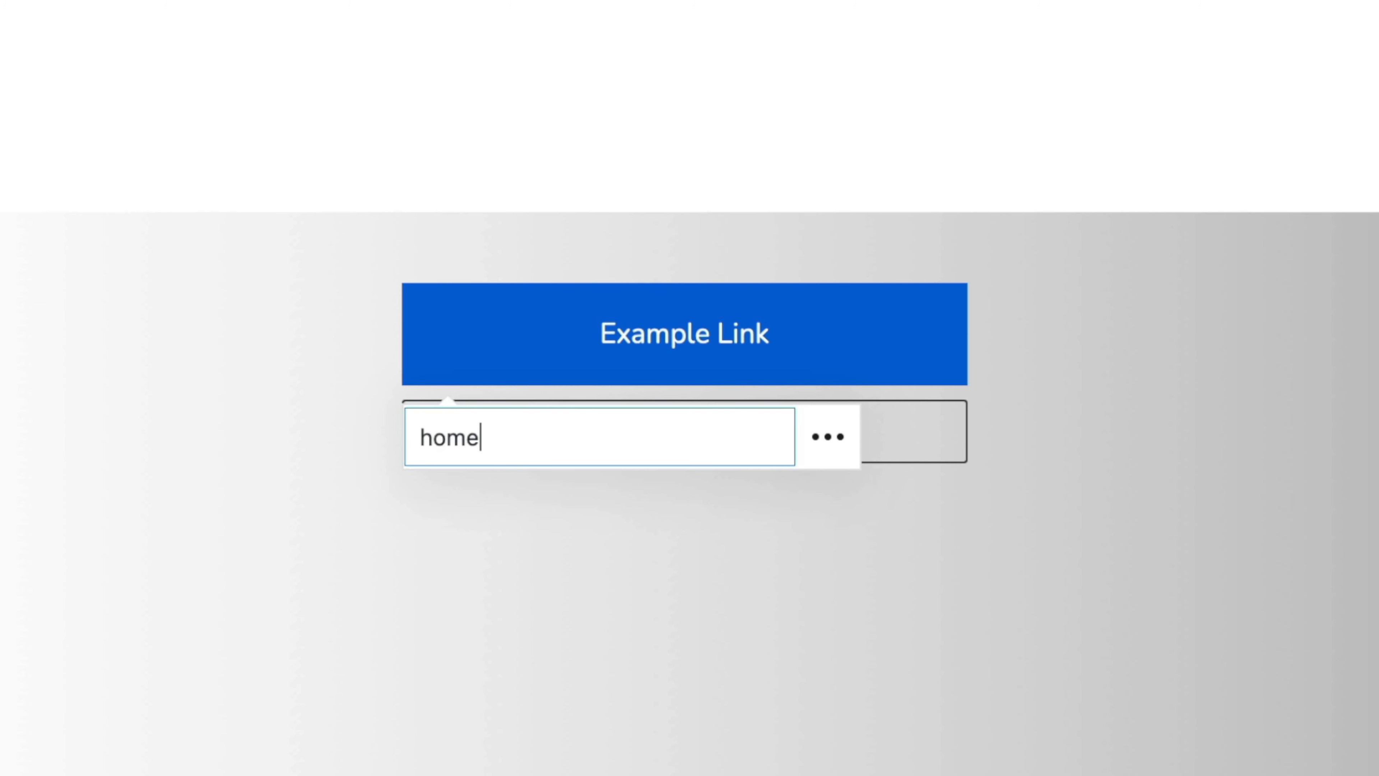
left_click(508, 546)
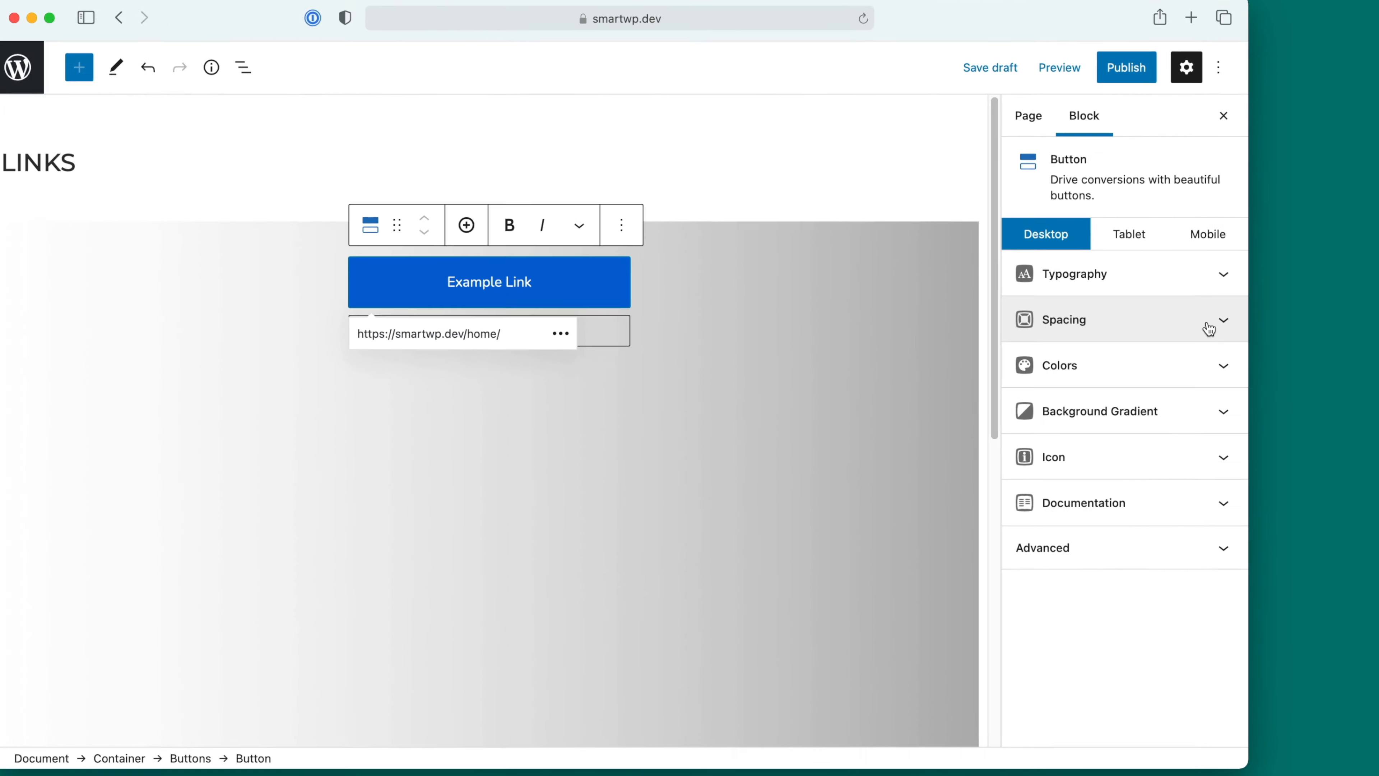
Step: Set the Example Link button's top and bottom margins to 5 px
left_click(1222, 330)
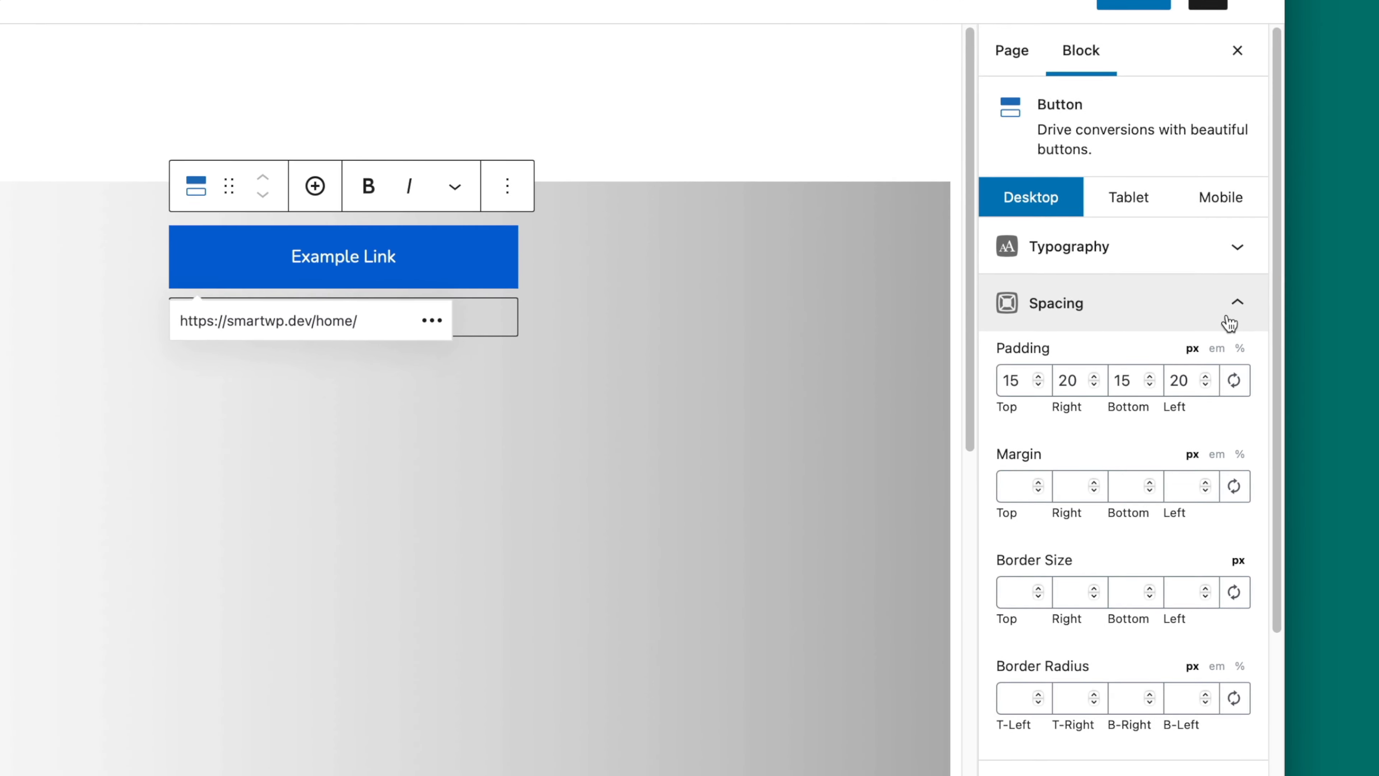
left_click(1005, 494)
type("5")
left_click(1125, 489)
type("5")
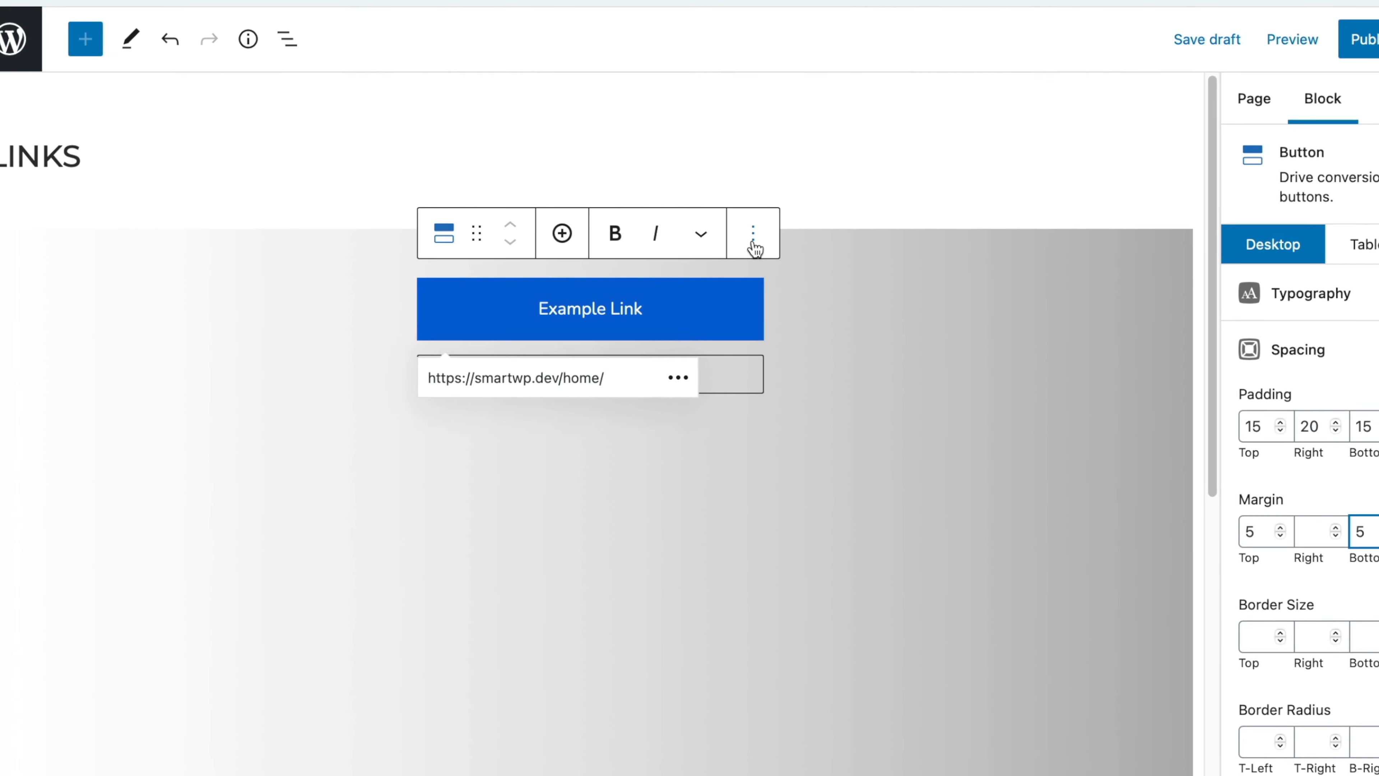
Step: Duplicate the Example Link button within the Buttons block
left_click(703, 243)
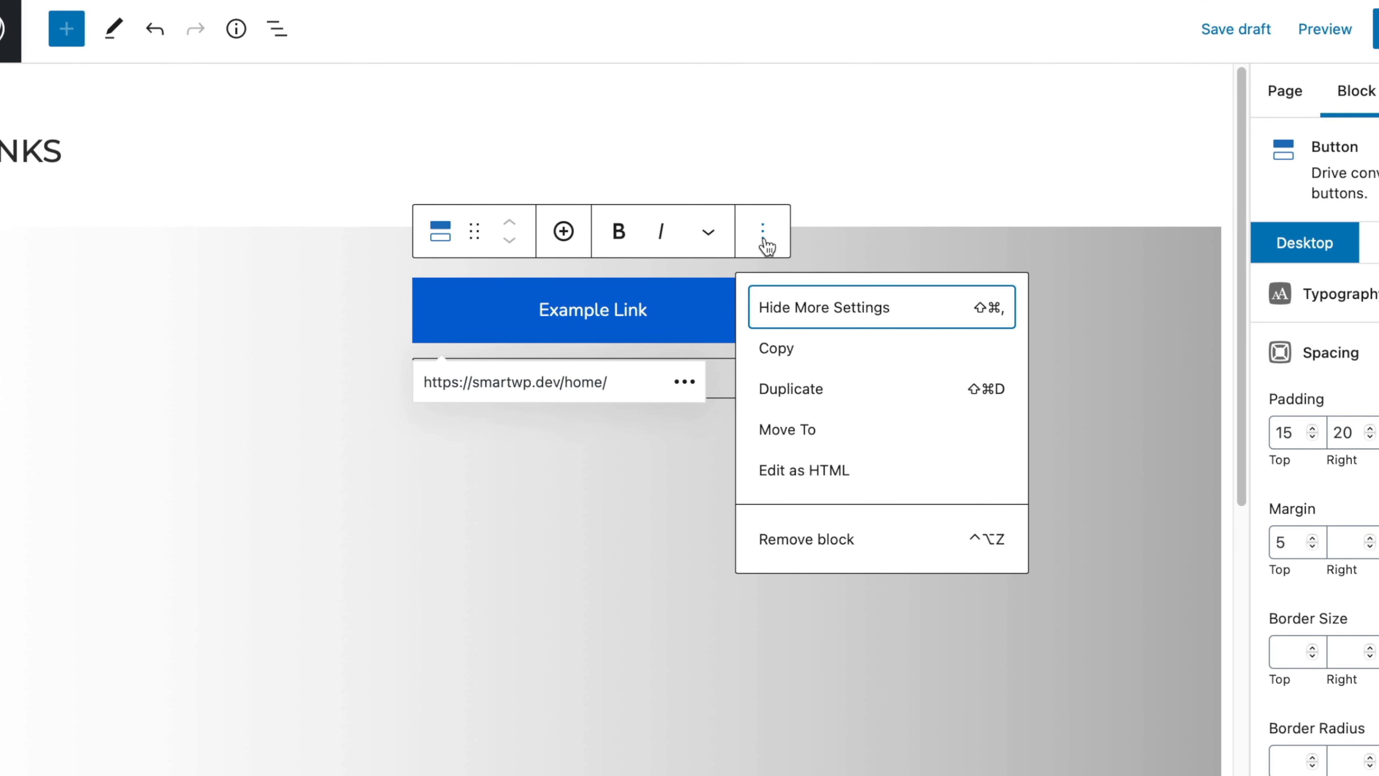
left_click(790, 390)
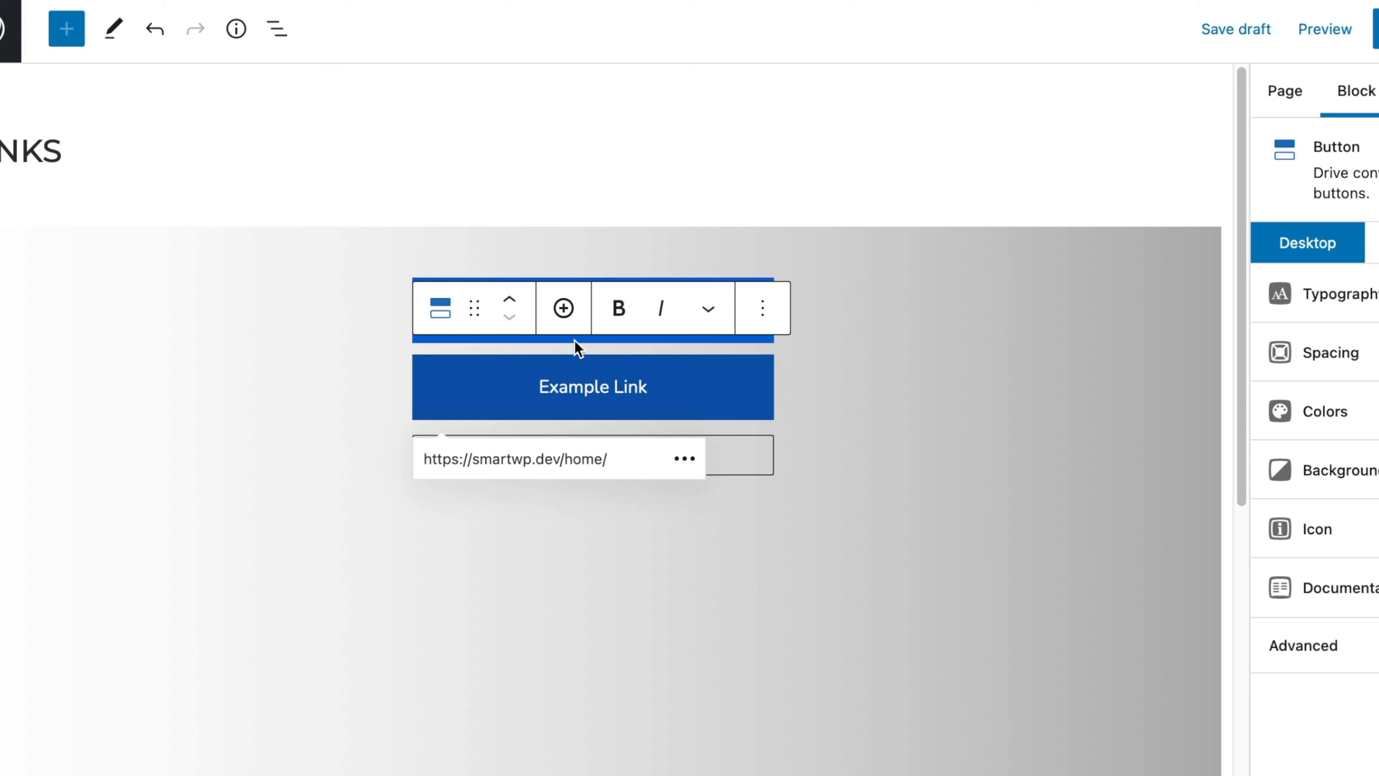
left_click(825, 421)
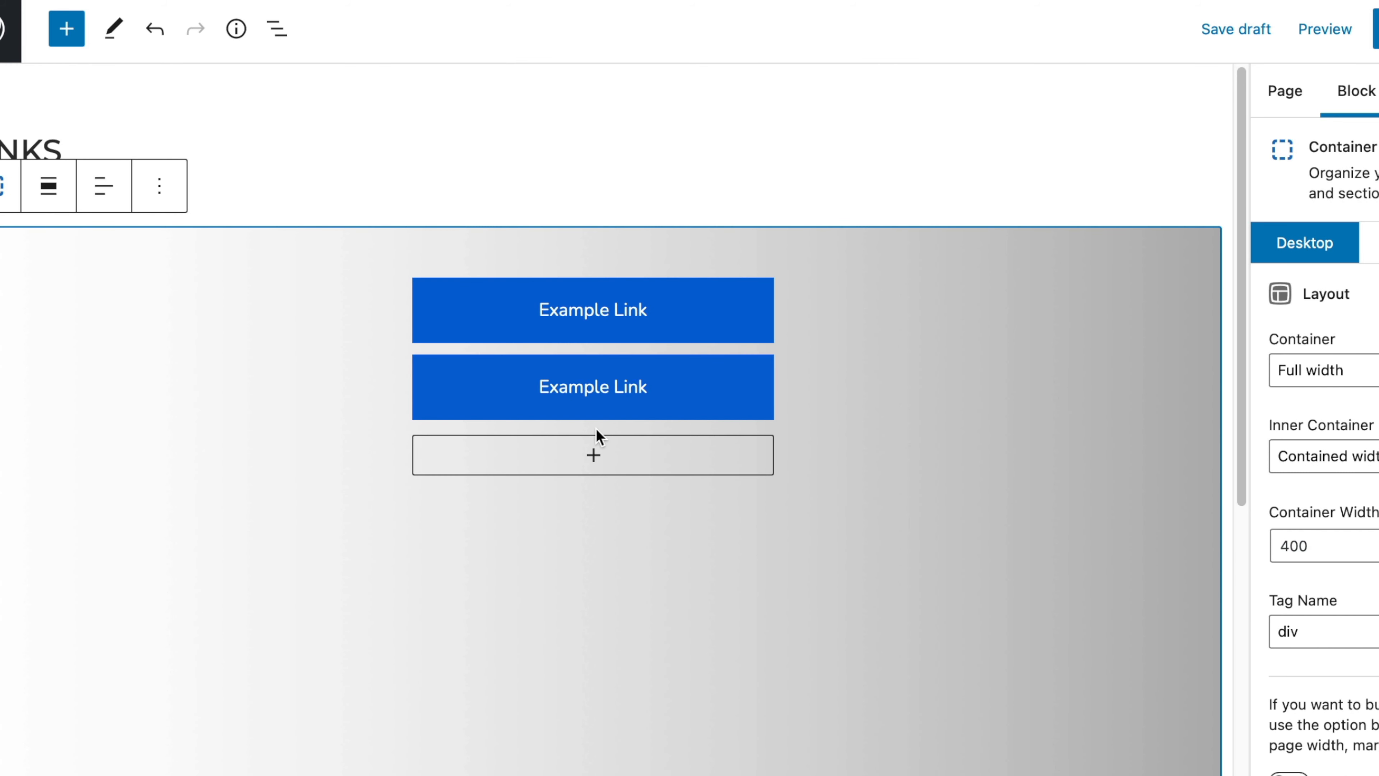
Step: Change the duplicated button's label to "Example Second Link"
left_click(631, 396)
double_click(584, 387)
left_click(632, 386)
type("Second")
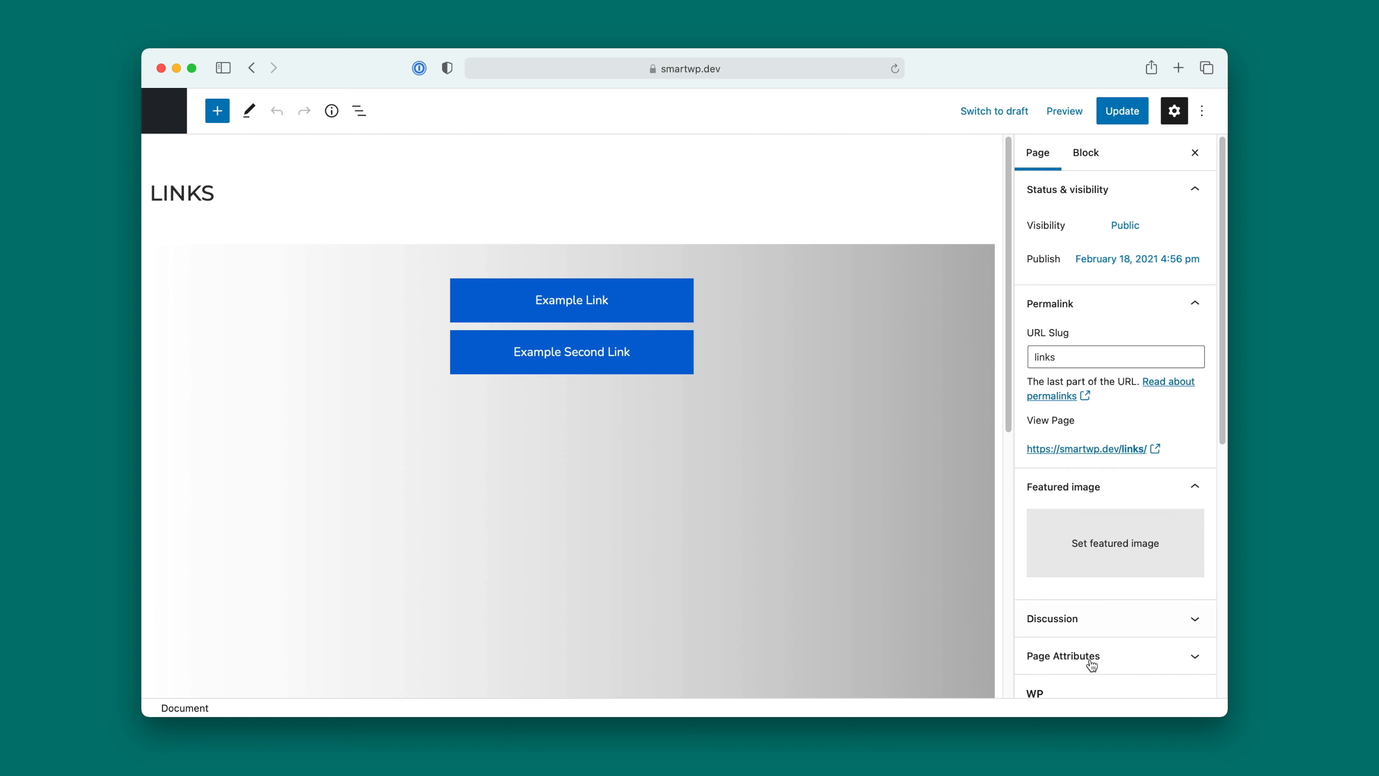
Step: Examine the template choices in the Links page's attributes and the page's layout settings
scroll(1087, 625, "down", 2)
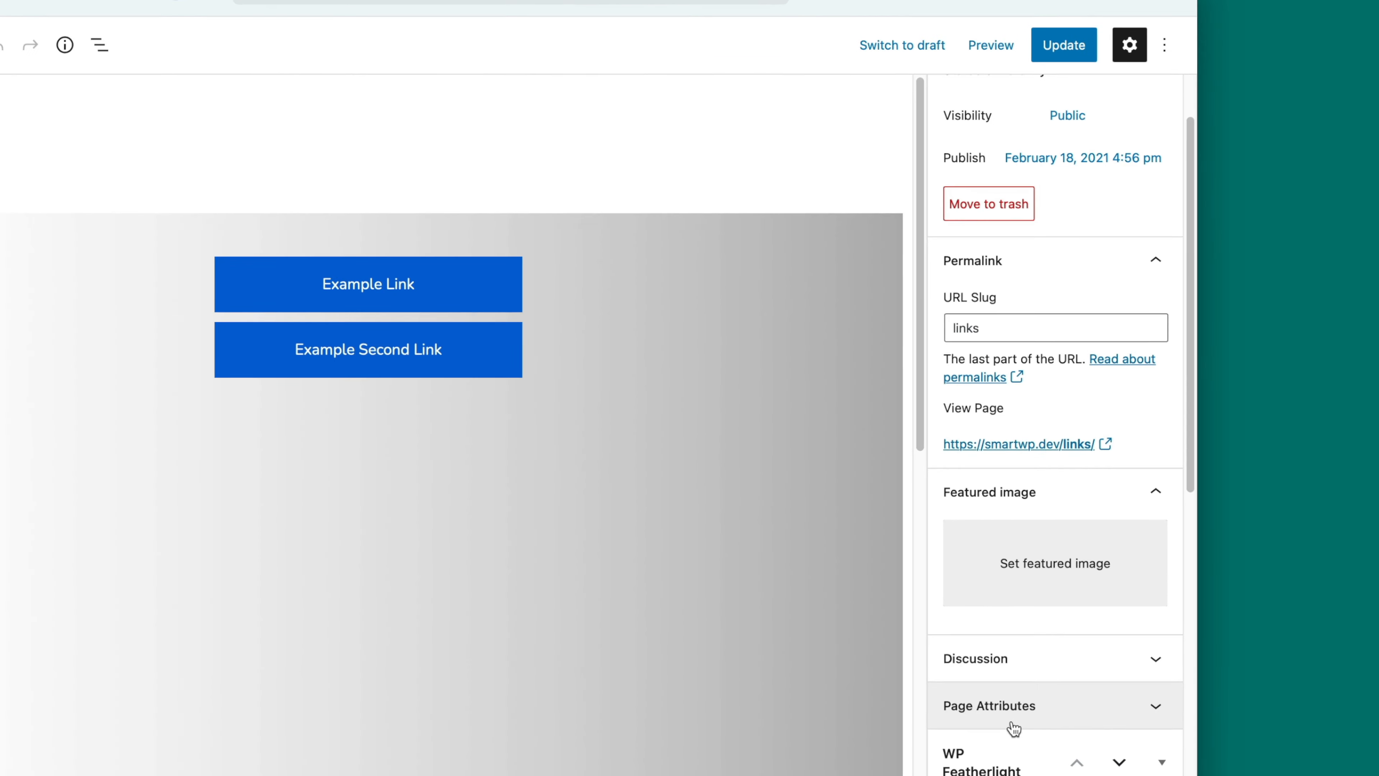
left_click(1088, 597)
scroll(1091, 619, "down", 15)
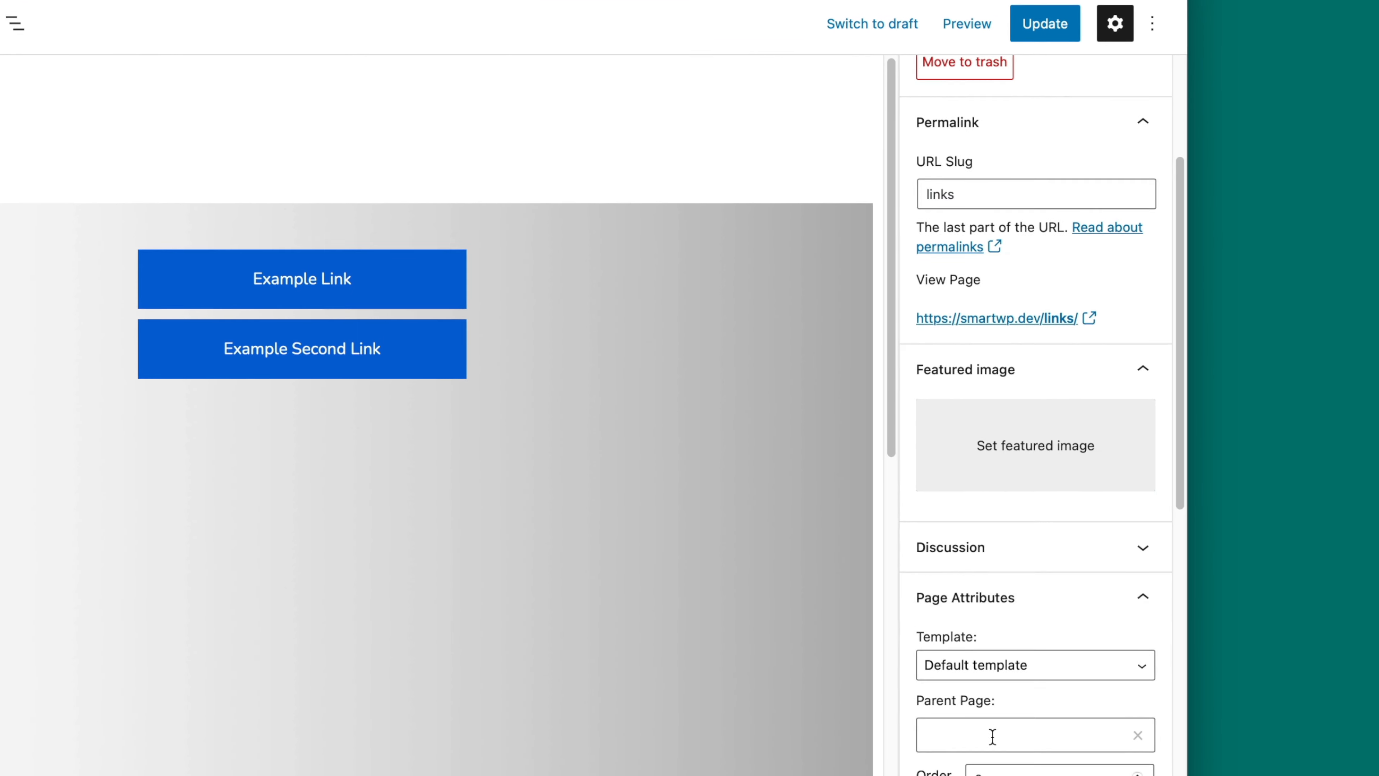
scroll(985, 401, "up", 8)
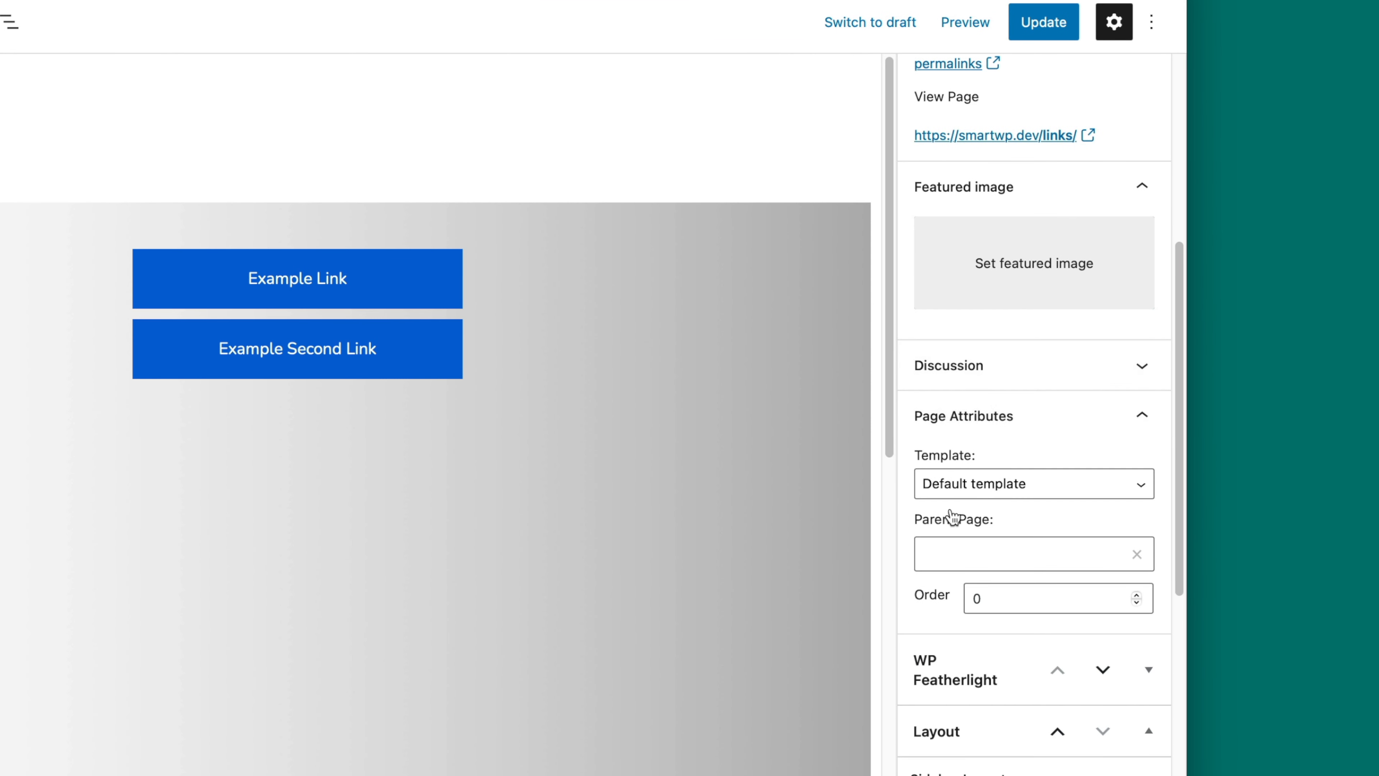
left_click(951, 492)
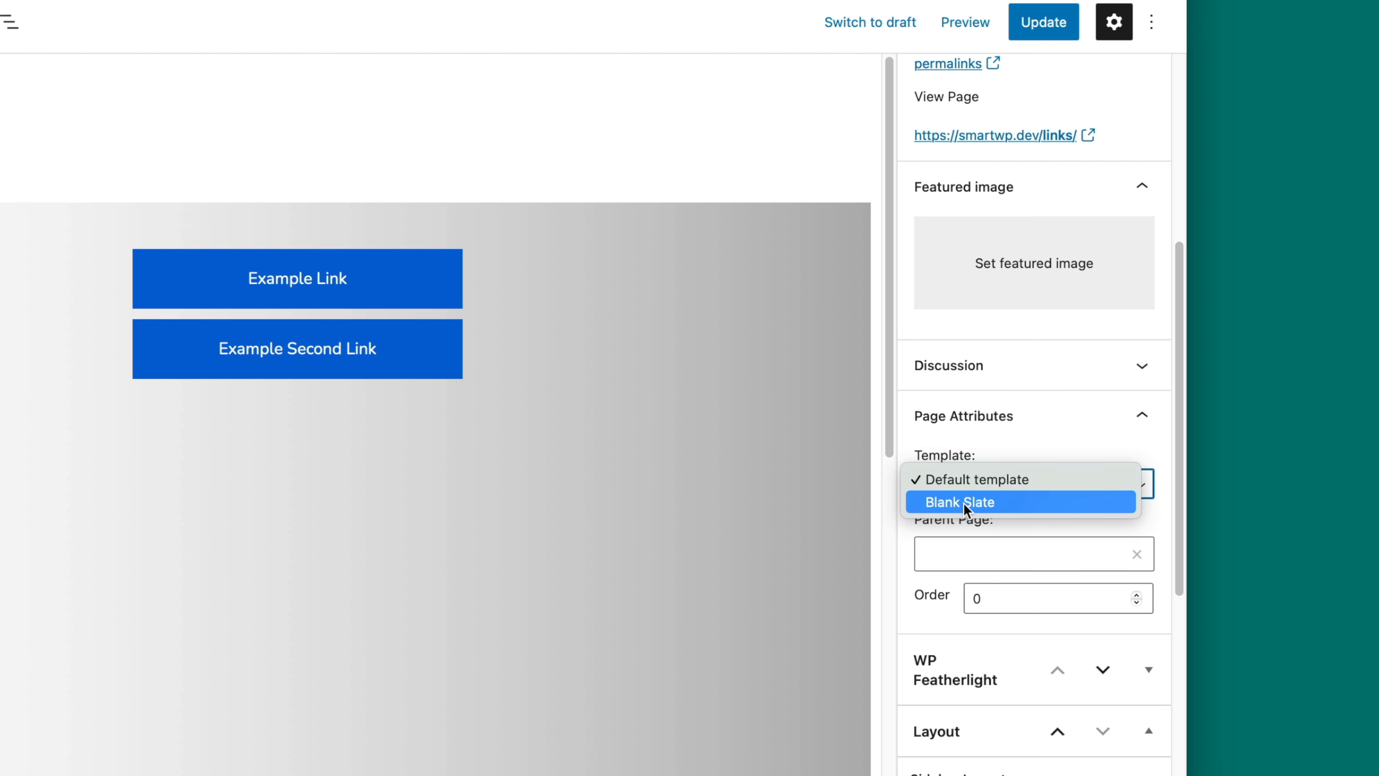
left_click(1005, 449)
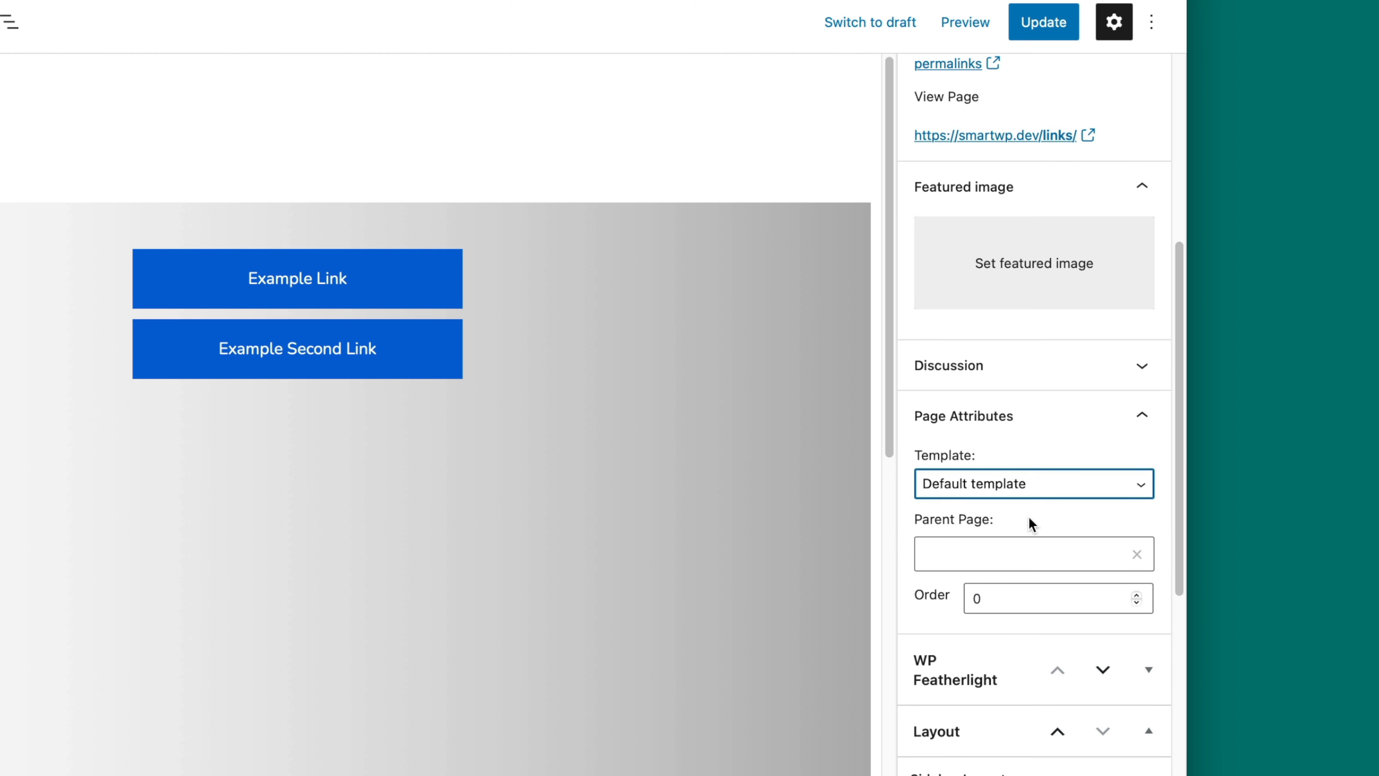
scroll(1030, 511, "down", 8)
scroll(1053, 576, "up", 3)
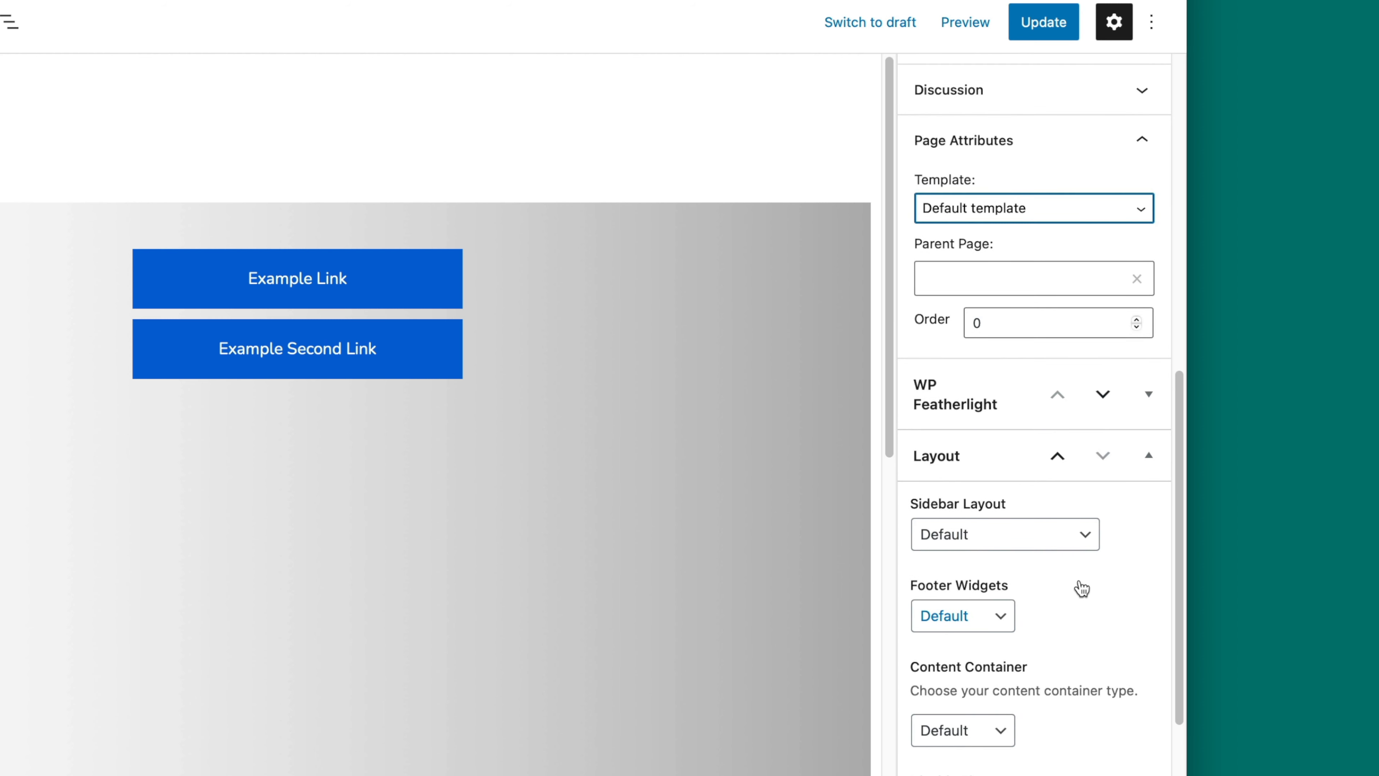
scroll(1048, 434, "up", 1)
Step: Assign the Blank Slate template to the Links page and update the page
left_click(1013, 256)
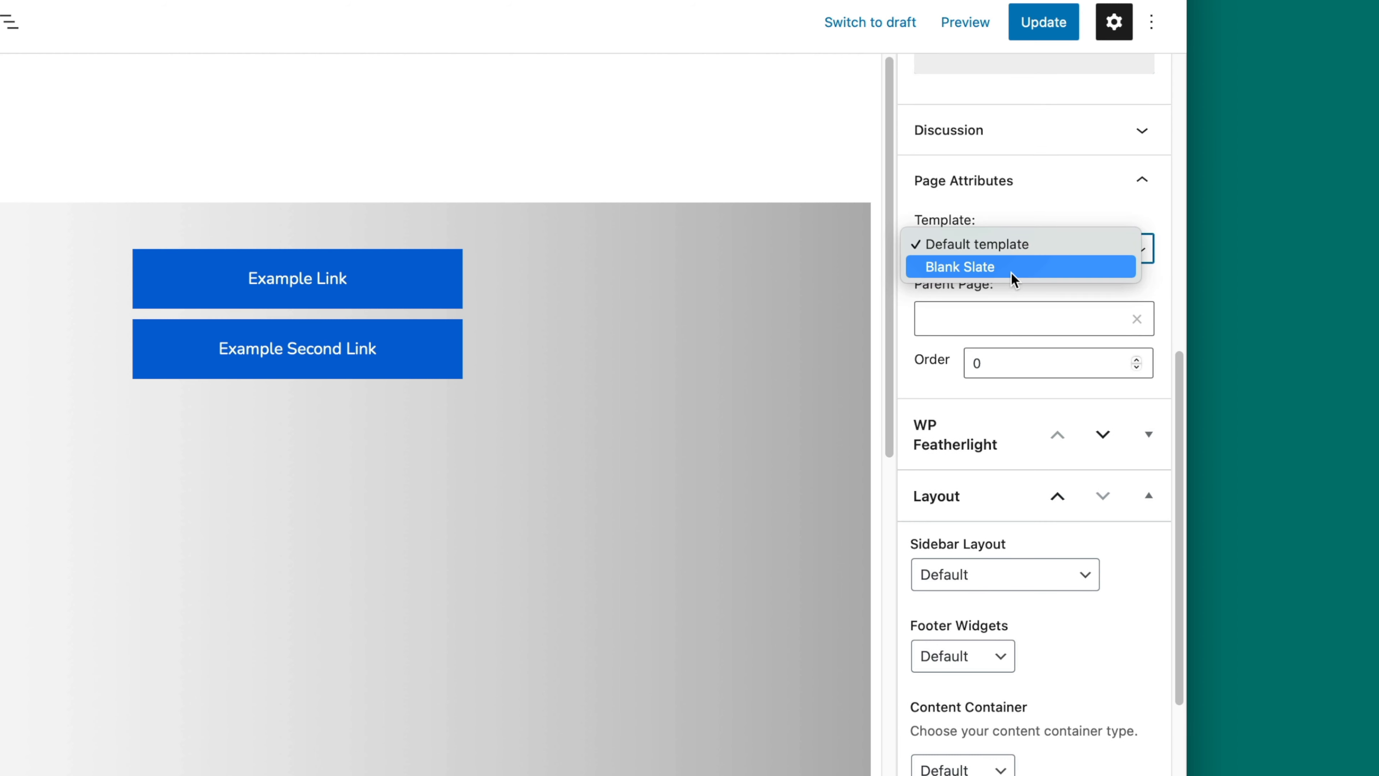
left_click(1063, 276)
left_click(1064, 27)
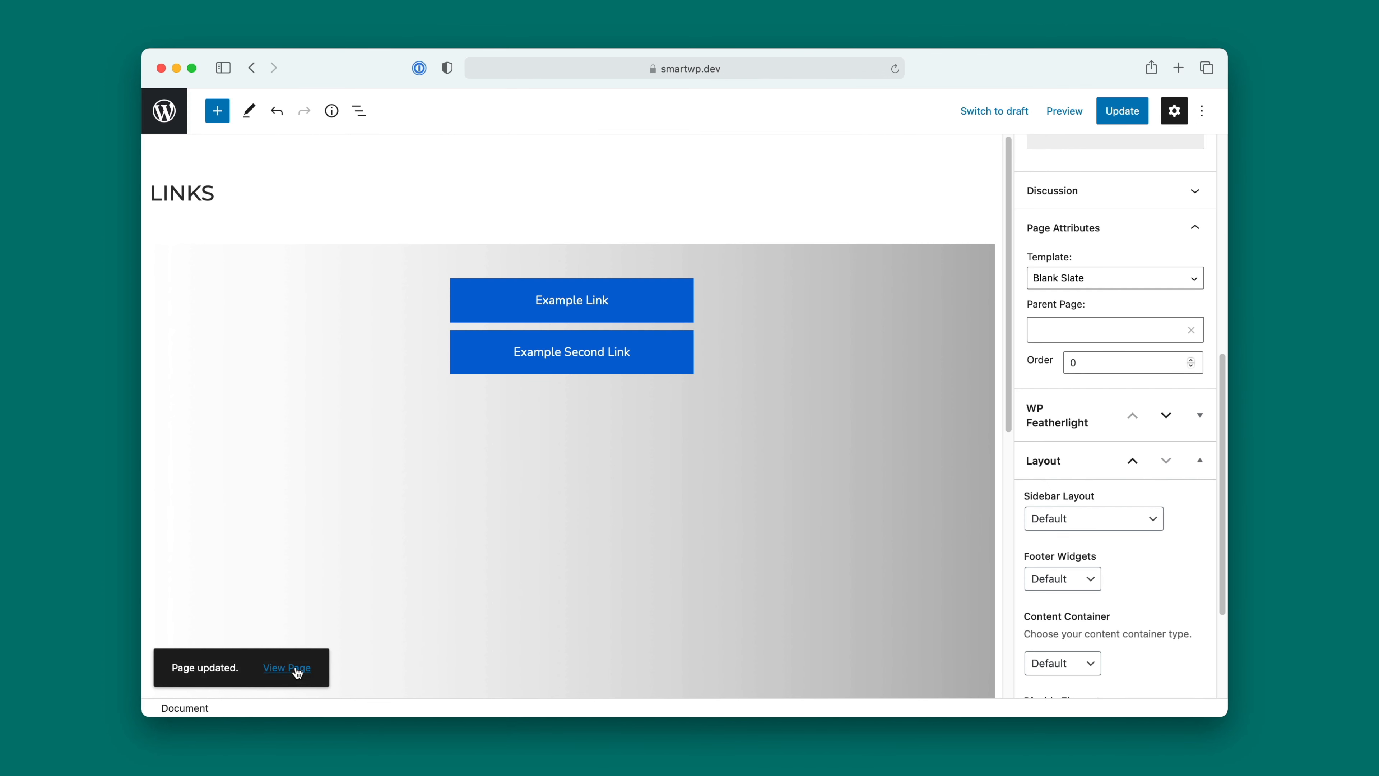
Step: View the published Links page on the site and reopen it for editing
left_click(291, 668)
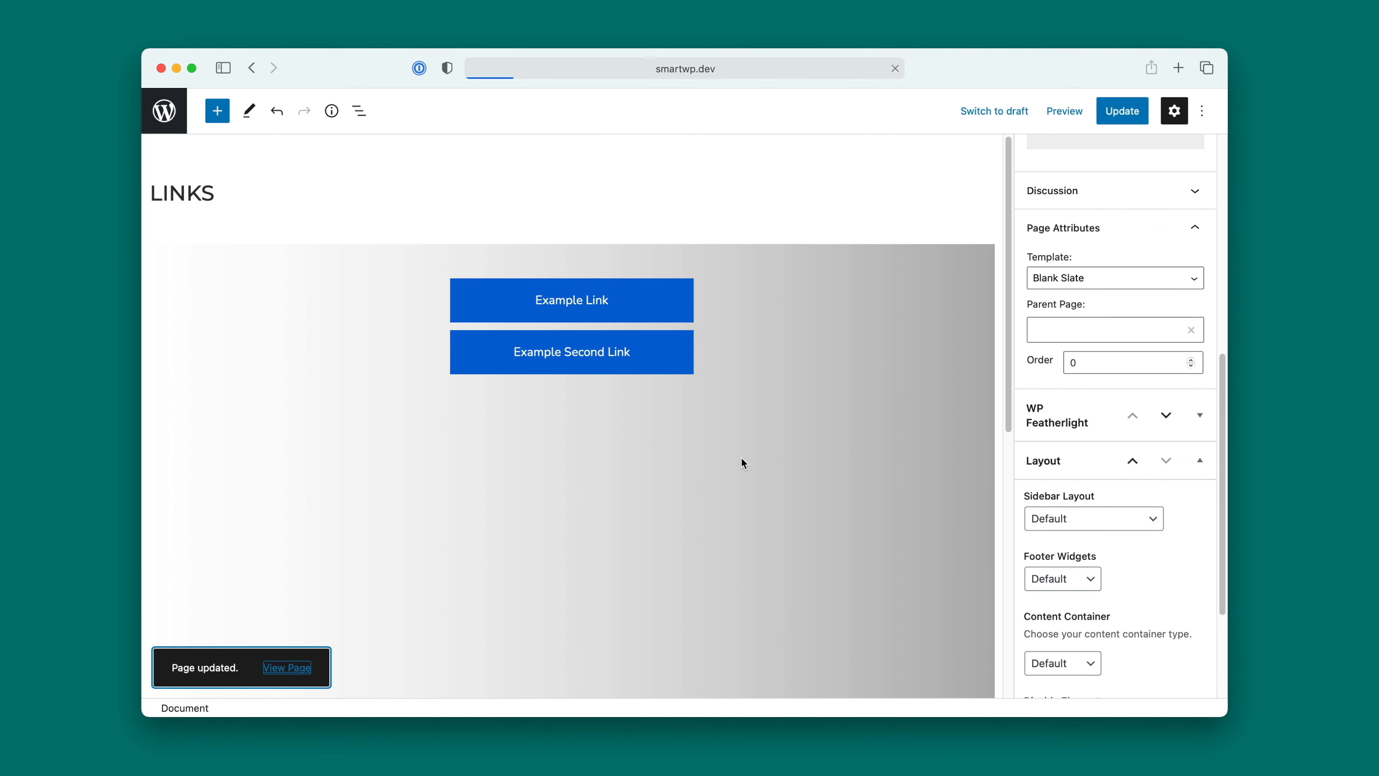
scroll(826, 456, "down", 1)
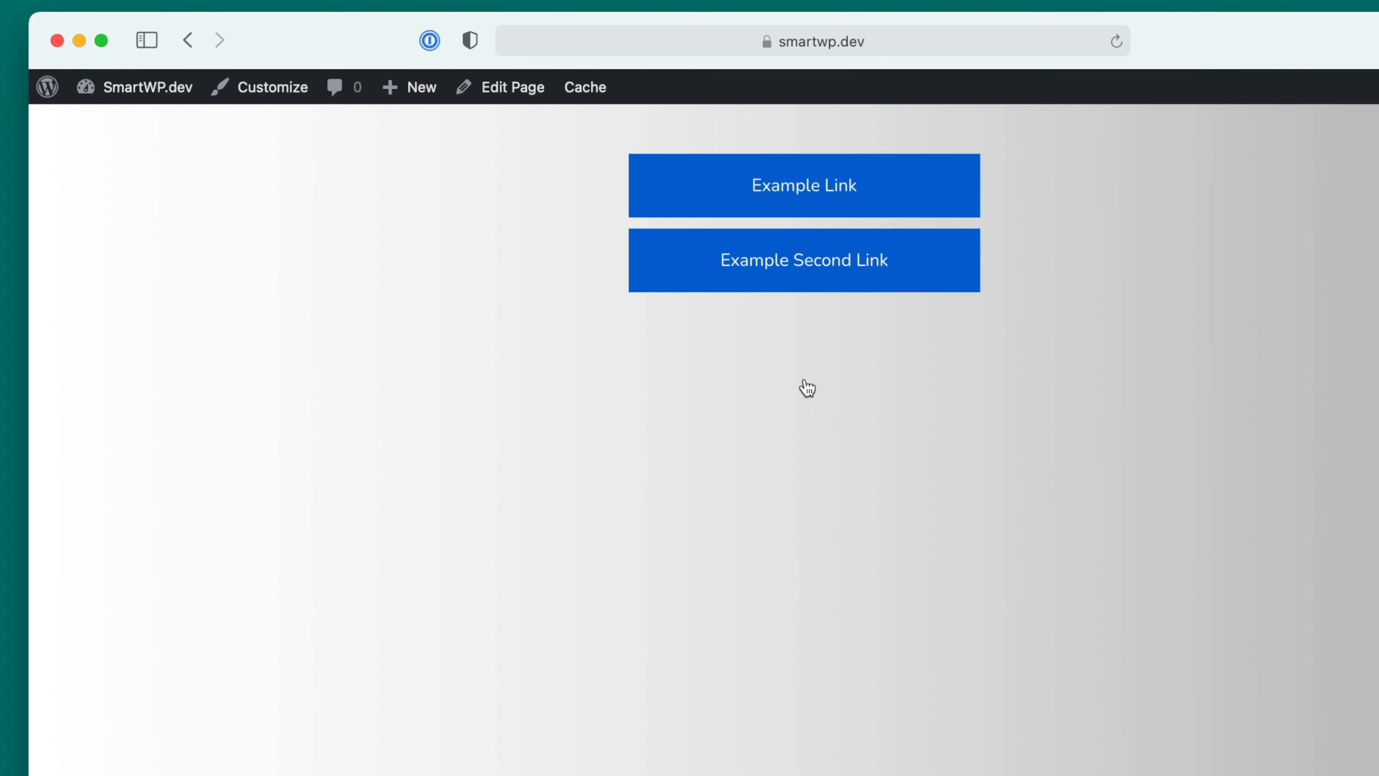
left_click(513, 92)
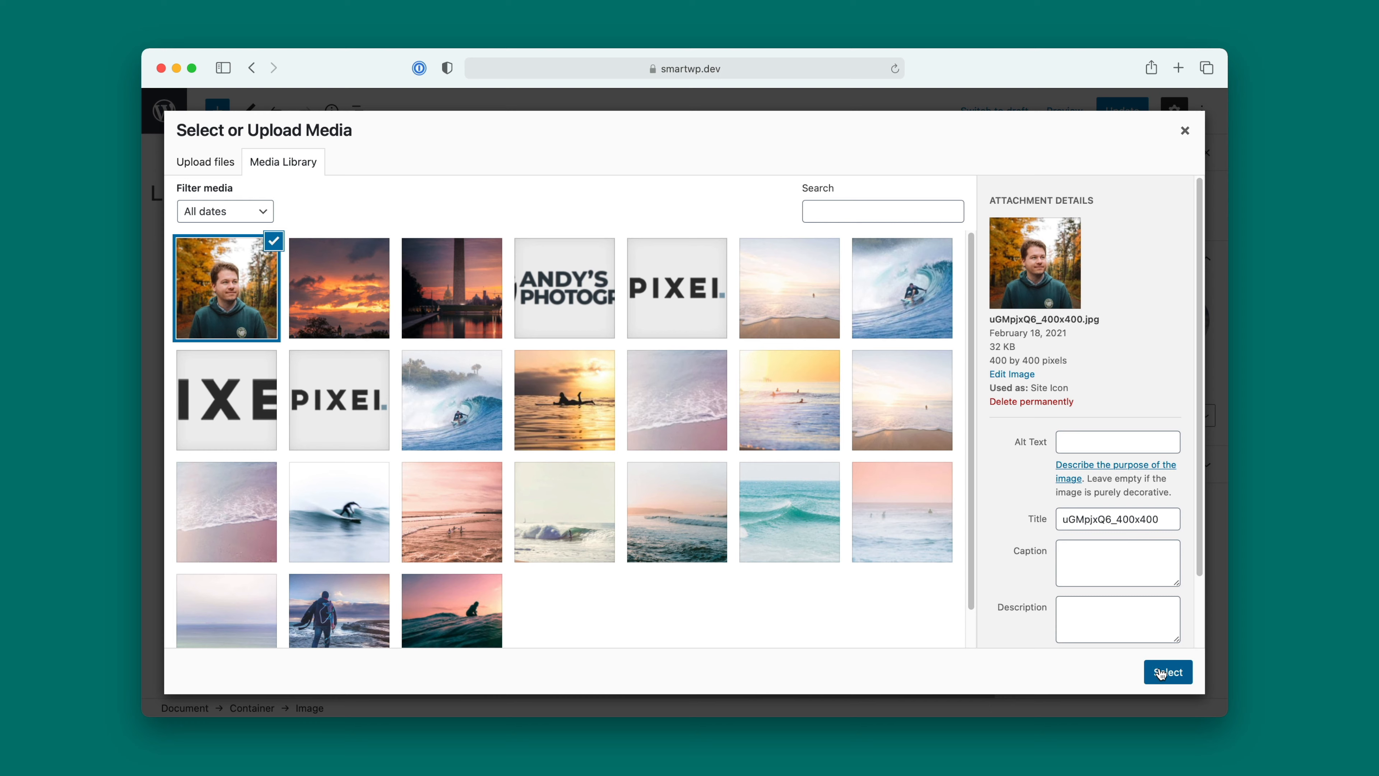
Step: Insert the selected portrait uGMpjxQ6_400x400.jpg into the image block and apply the Rounded style
left_click(1164, 671)
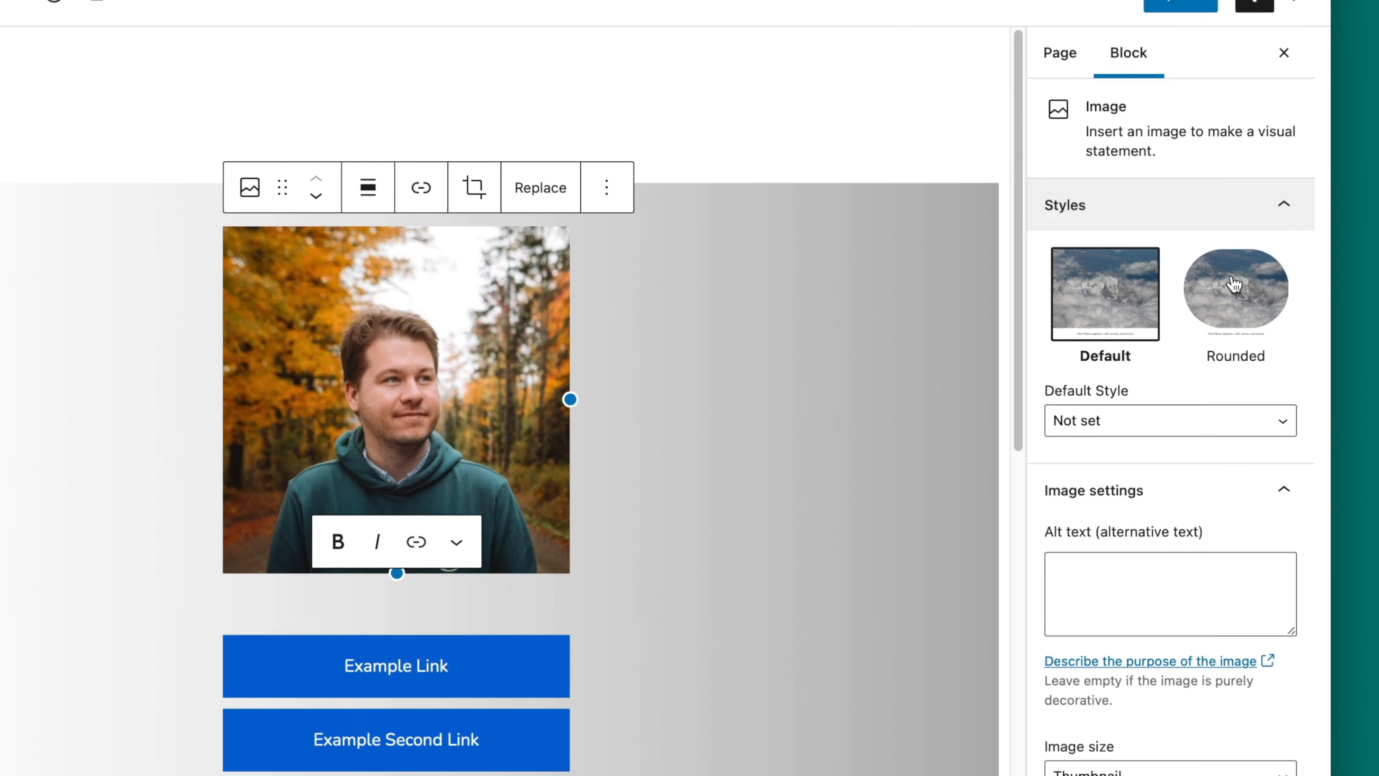
left_click(1230, 304)
Step: Shrink the portrait image to slightly less than half the column width and align it to the center
left_click_drag(548, 395, 358, 308)
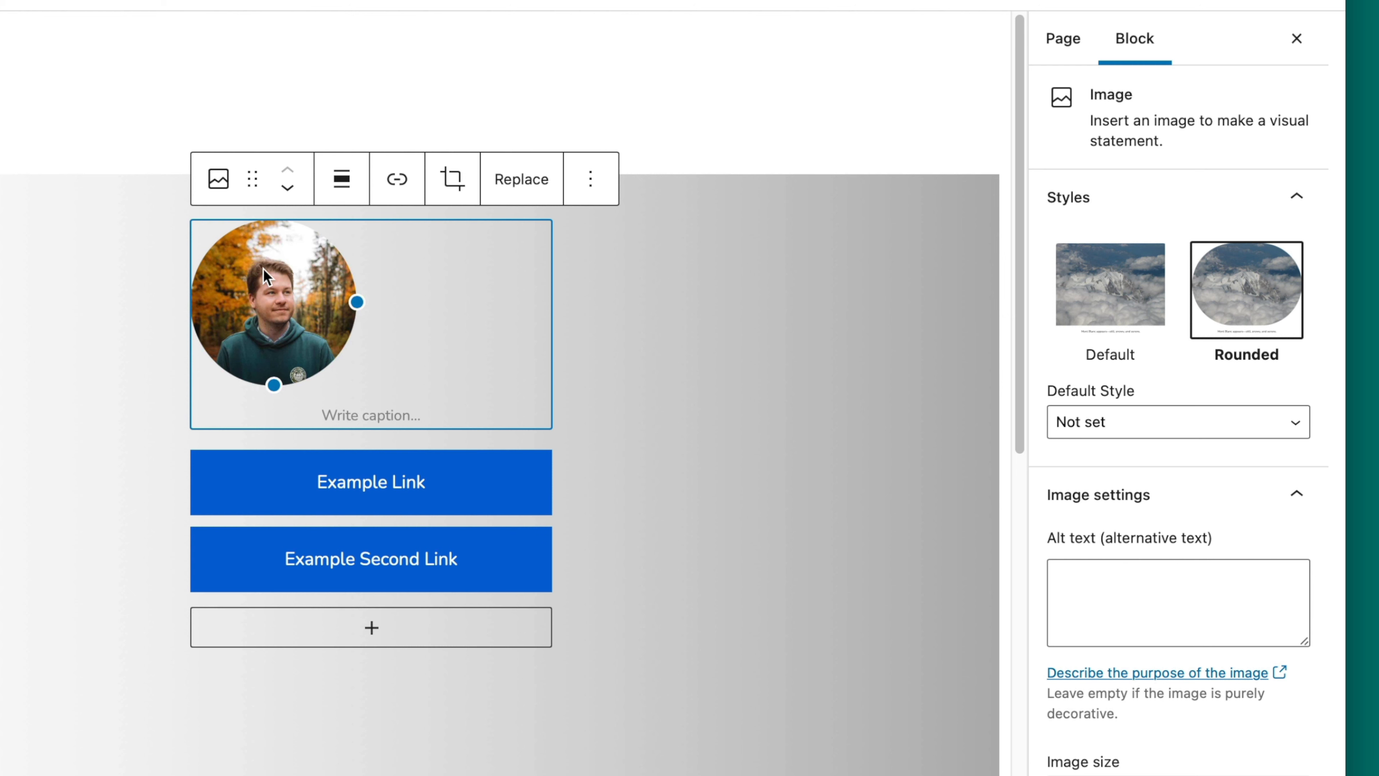
left_click(341, 182)
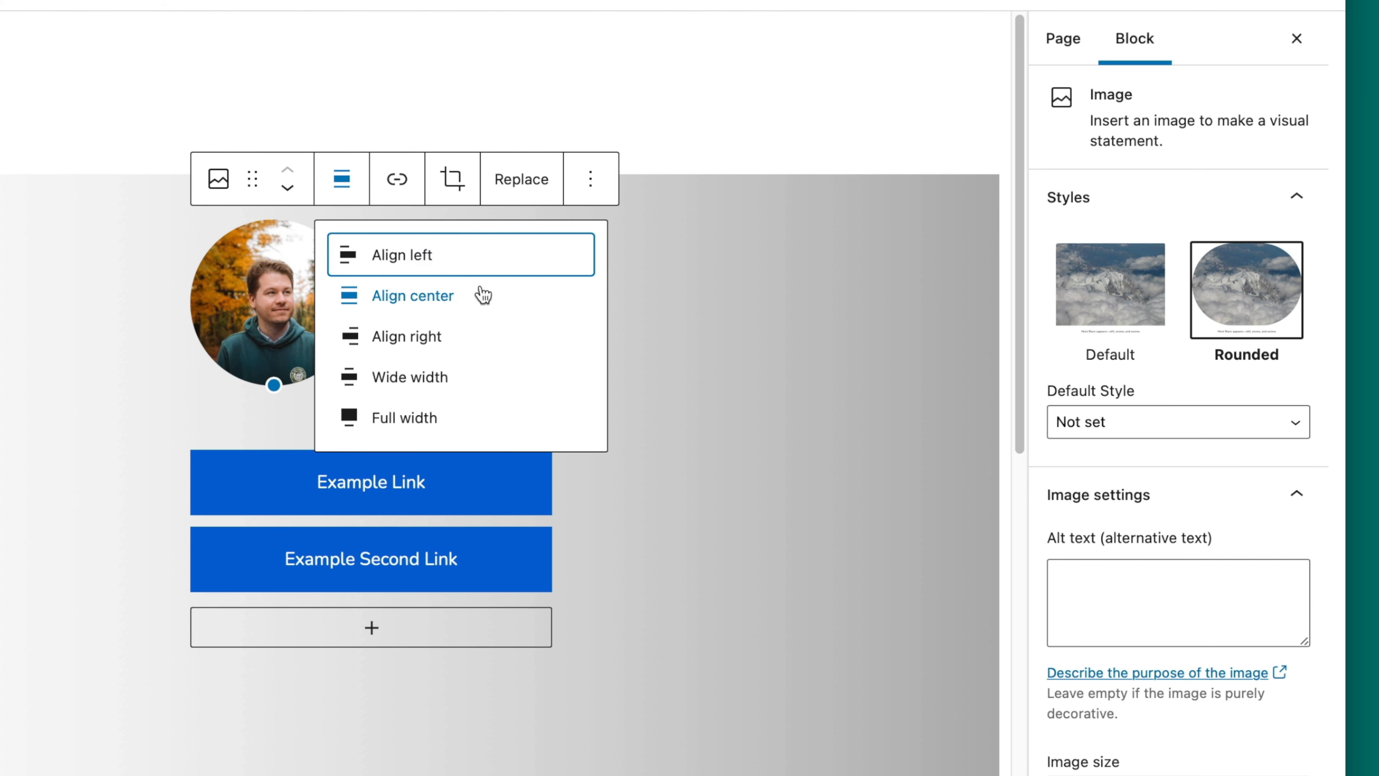
left_click(480, 308)
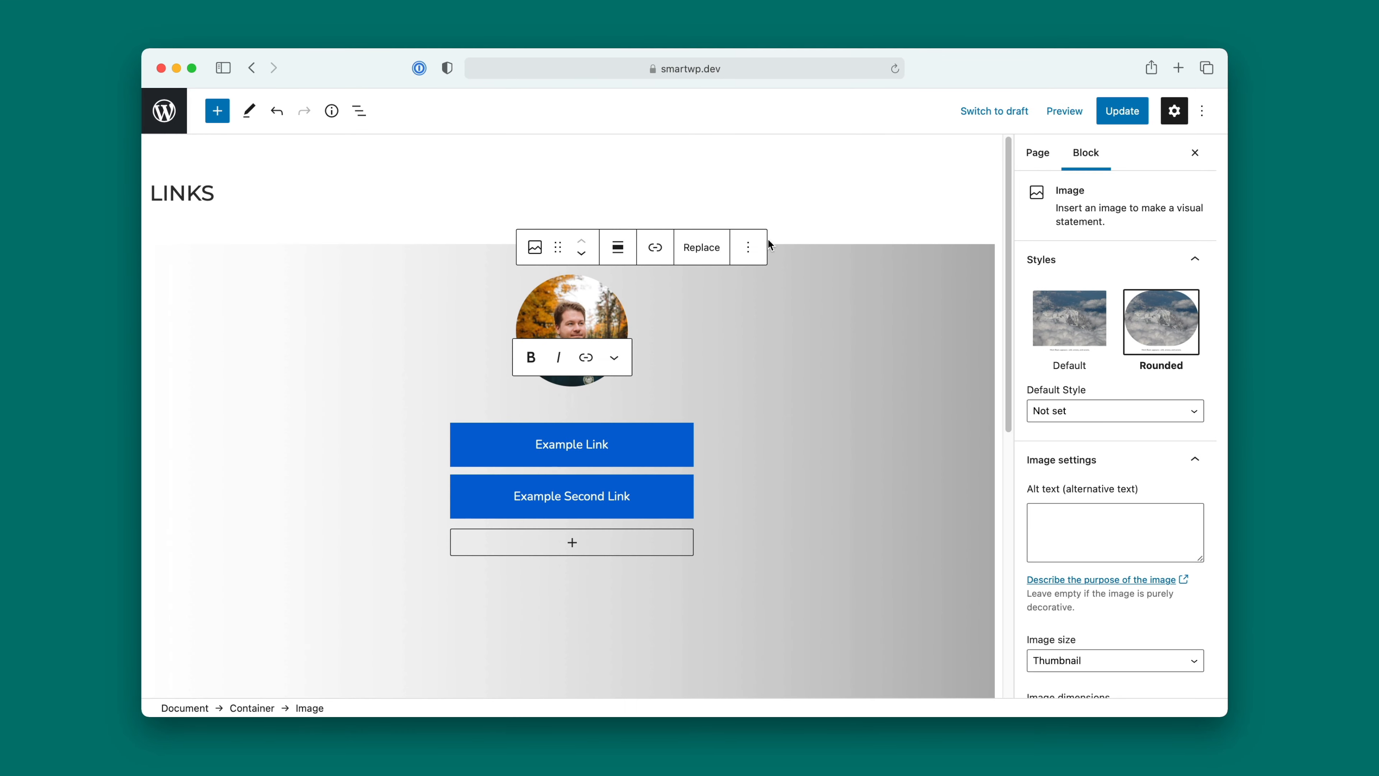
Step: Insert a Heading block directly after the portrait image
left_click(748, 247)
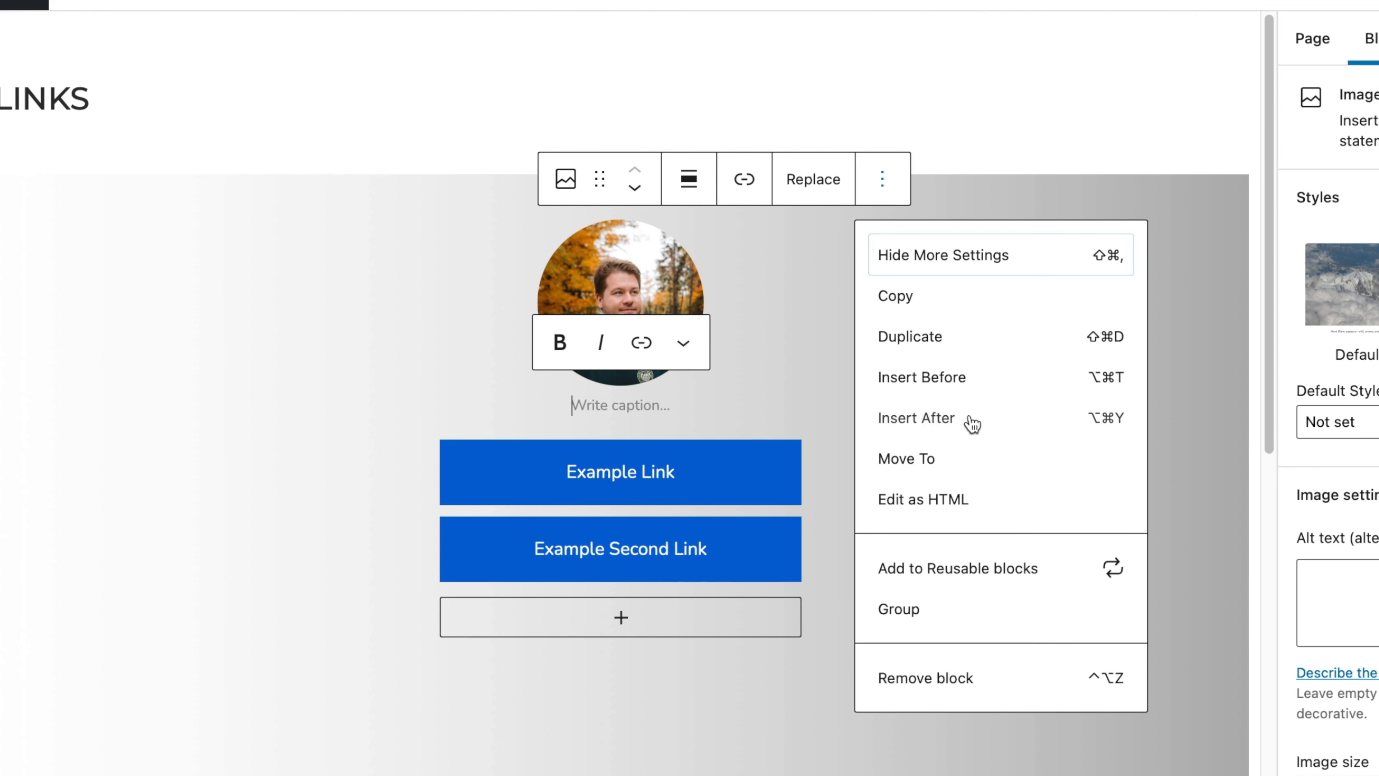
left_click(971, 420)
left_click(779, 402)
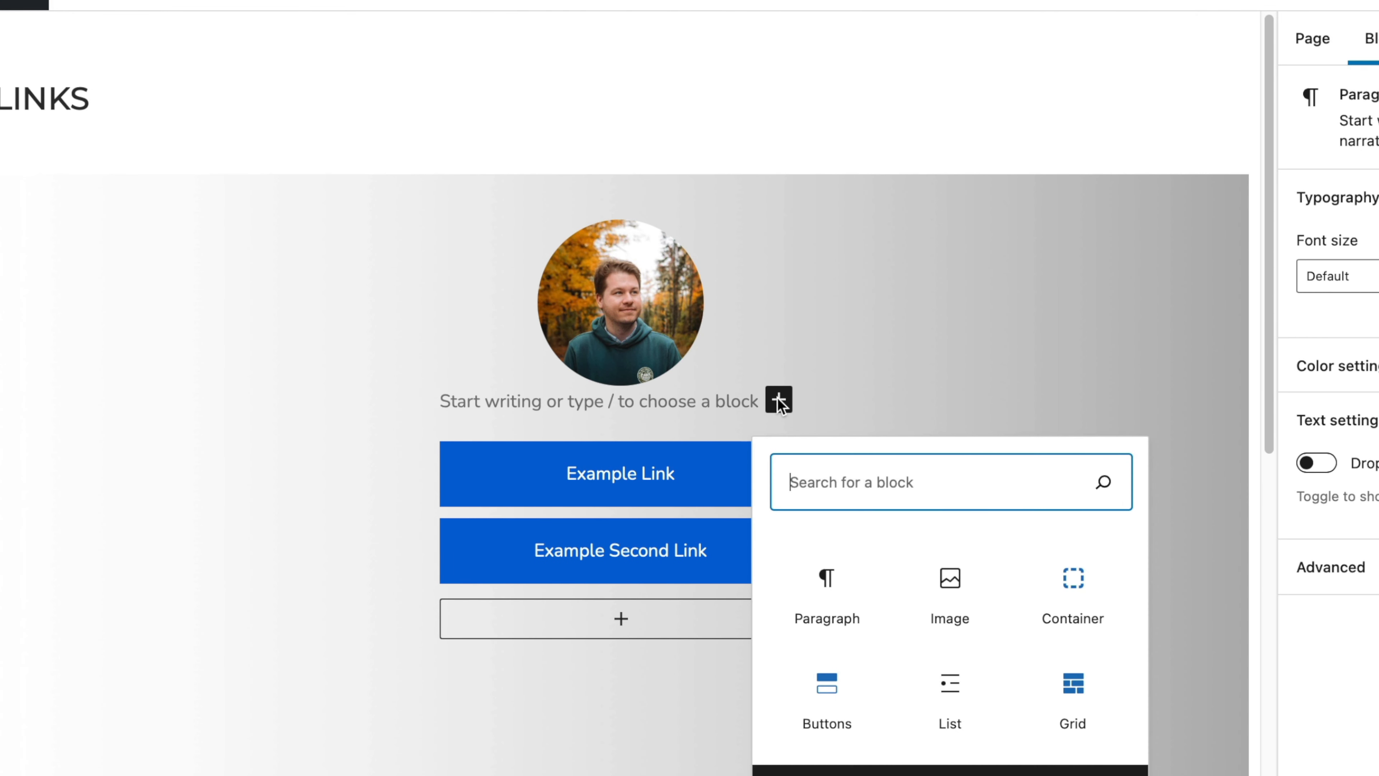
type("headline")
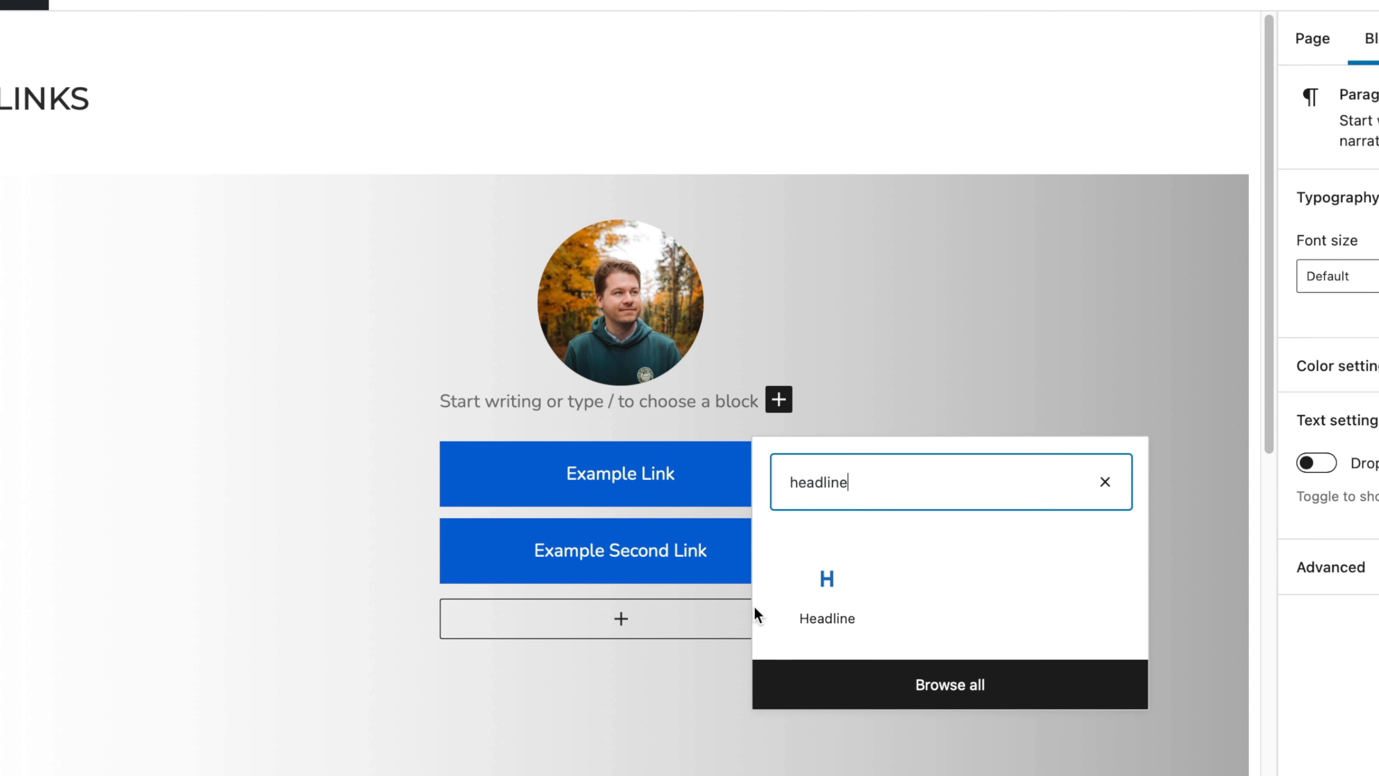
key("BackSpace")
key("BackSpace")
key("BackSpace")
key("BackSpace")
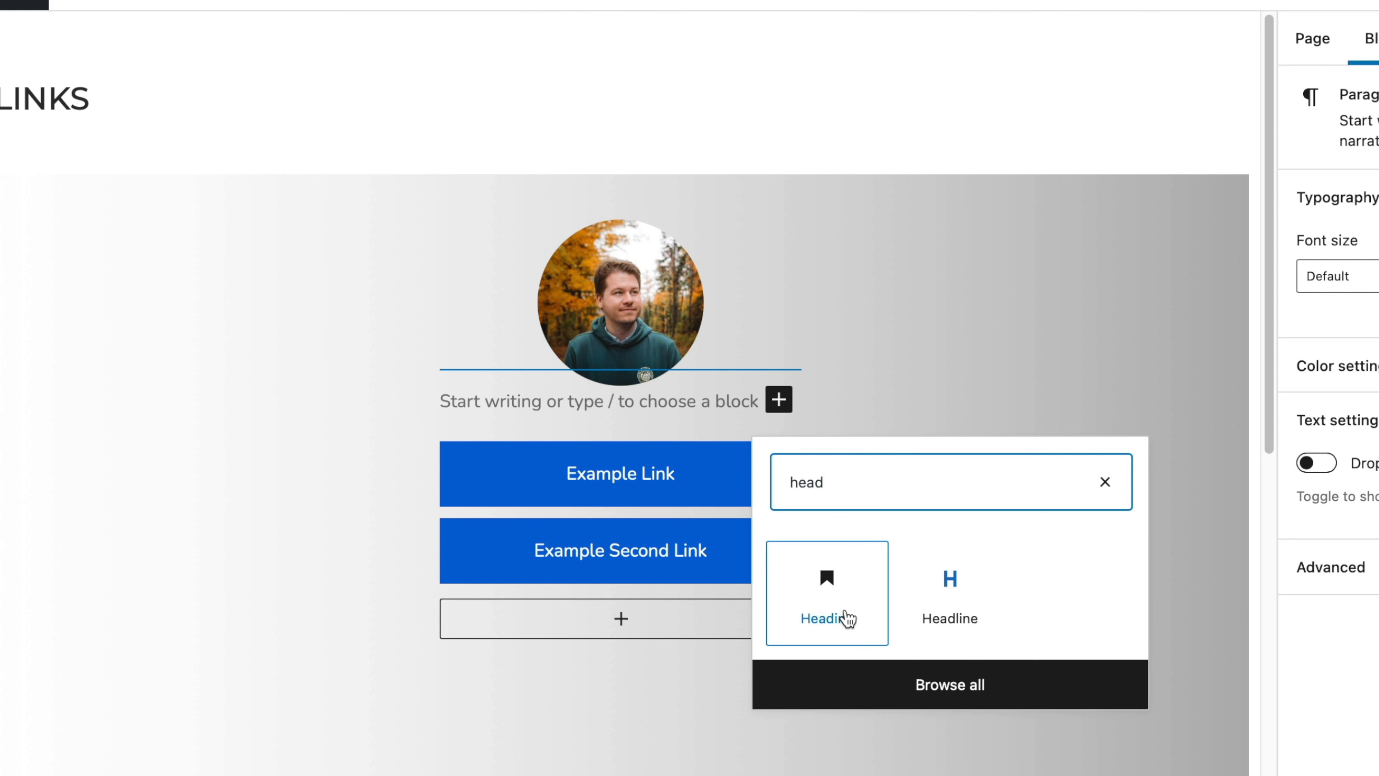
left_click(817, 635)
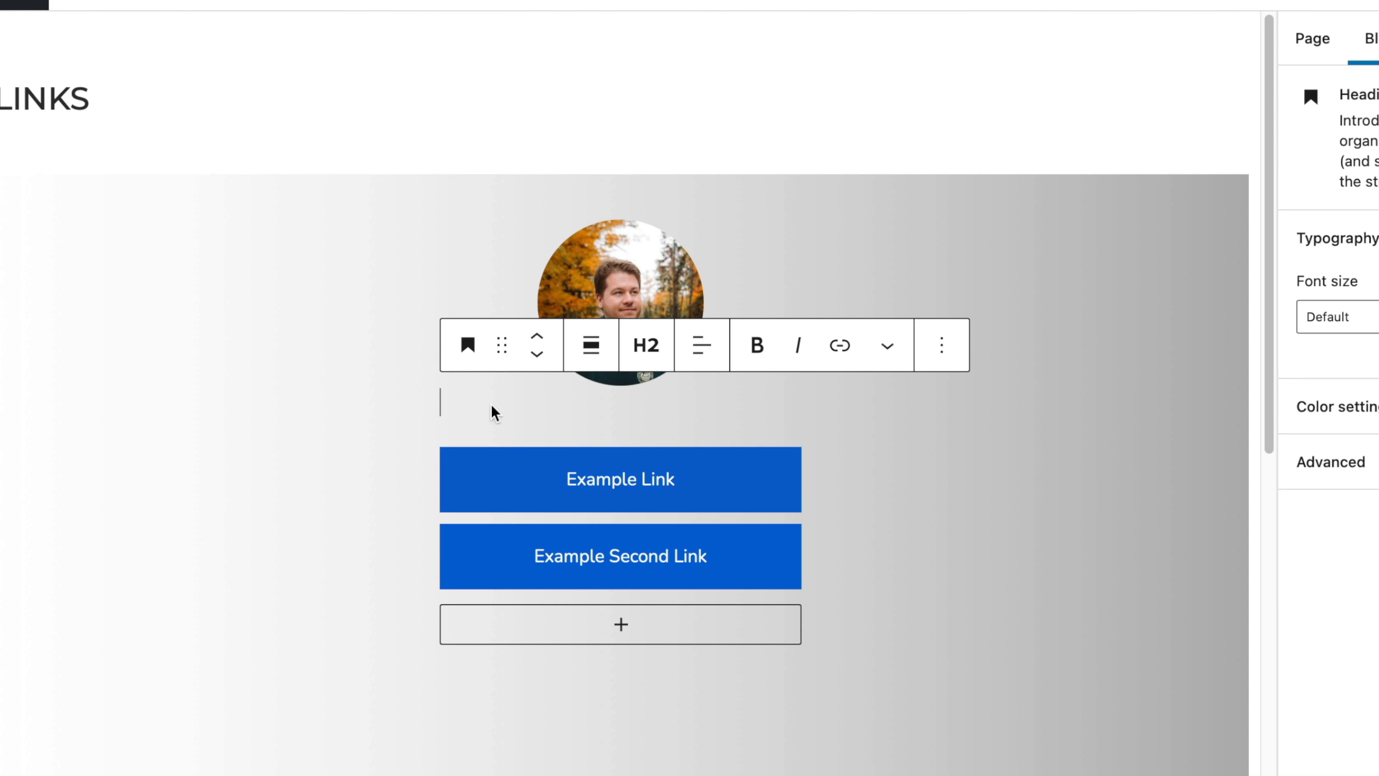
Step: Enter the profile owner's full name as the heading text and align it to the center
type("Andy feli")
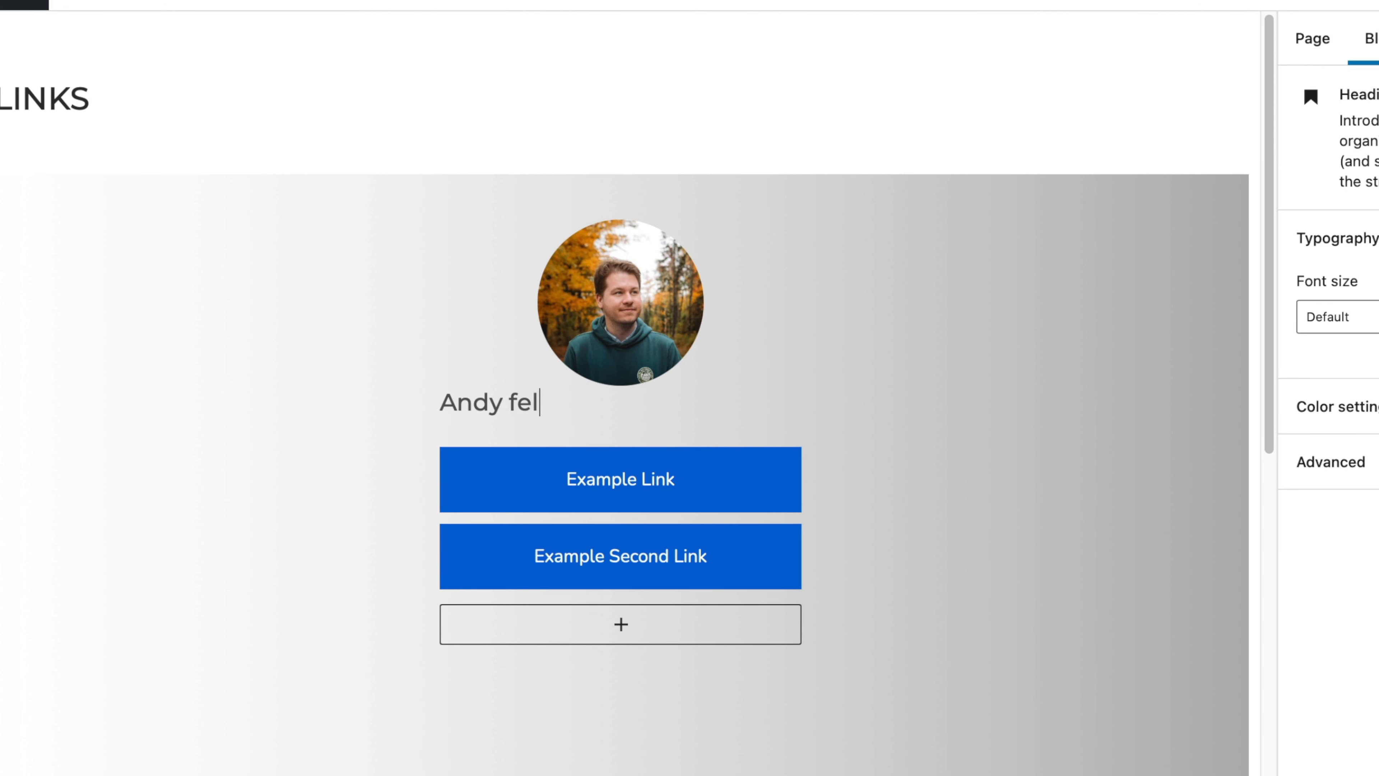
key("BackSpace")
key("BackSpace")
key("BackSpace")
key("BackSpace")
type("Feliciotti")
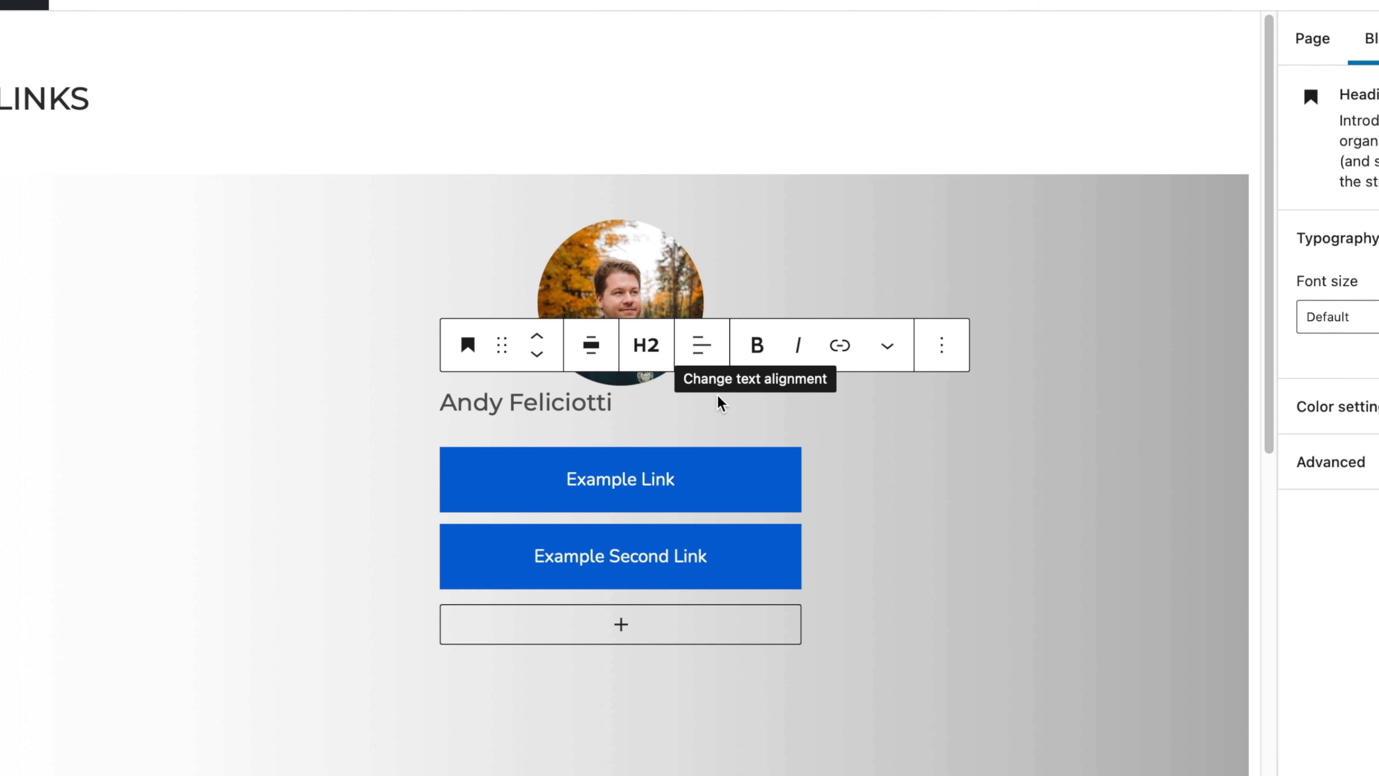
left_click(708, 364)
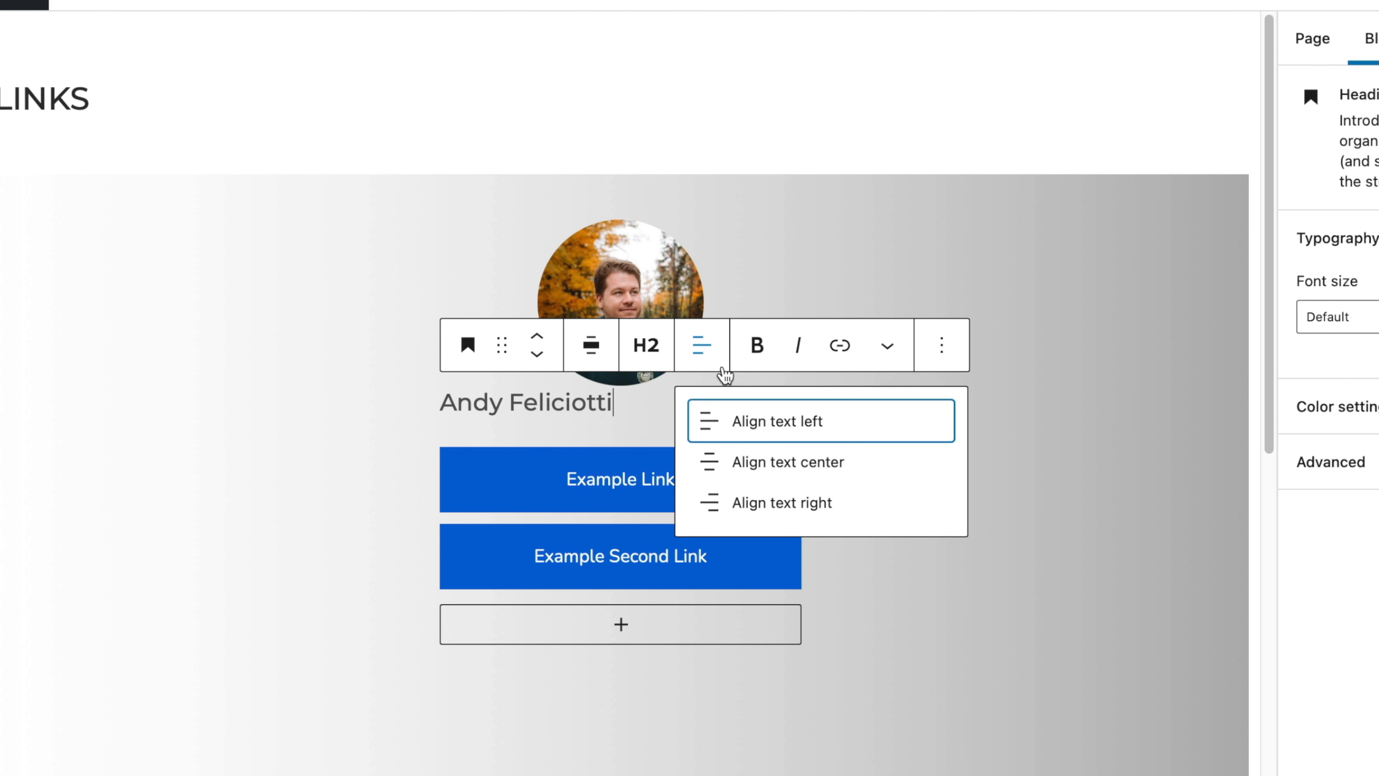
left_click(783, 466)
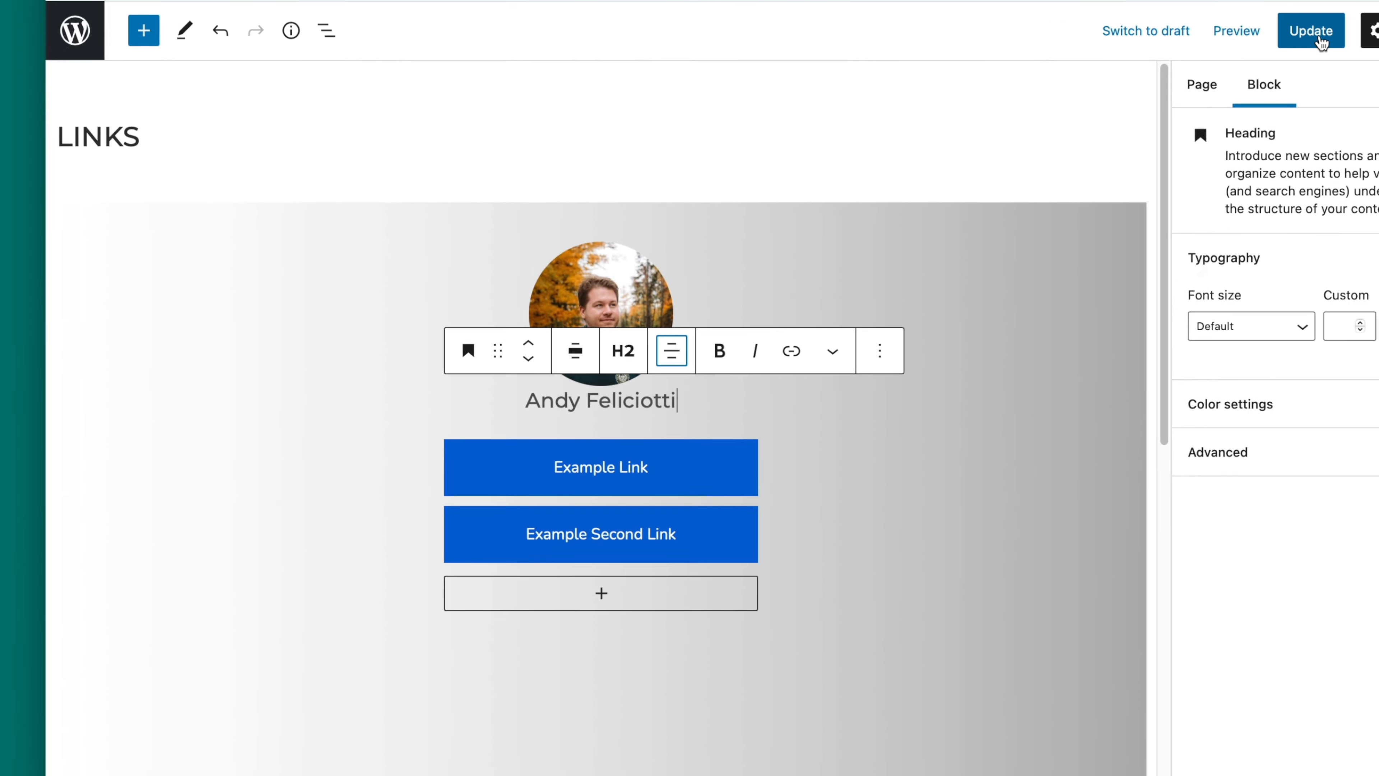
Step: Update the Links page, view the published version and reopen it for editing
left_click(1314, 30)
left_click(289, 667)
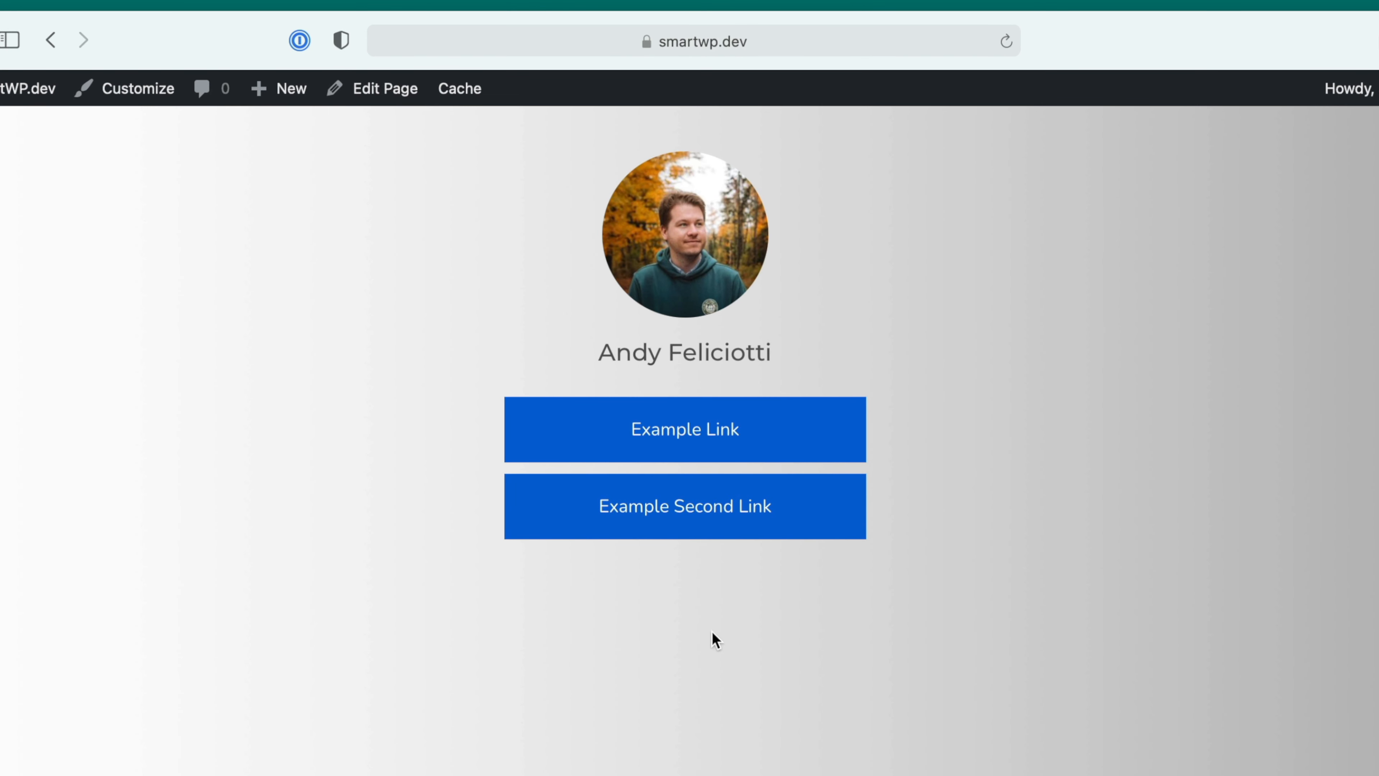
left_click(379, 89)
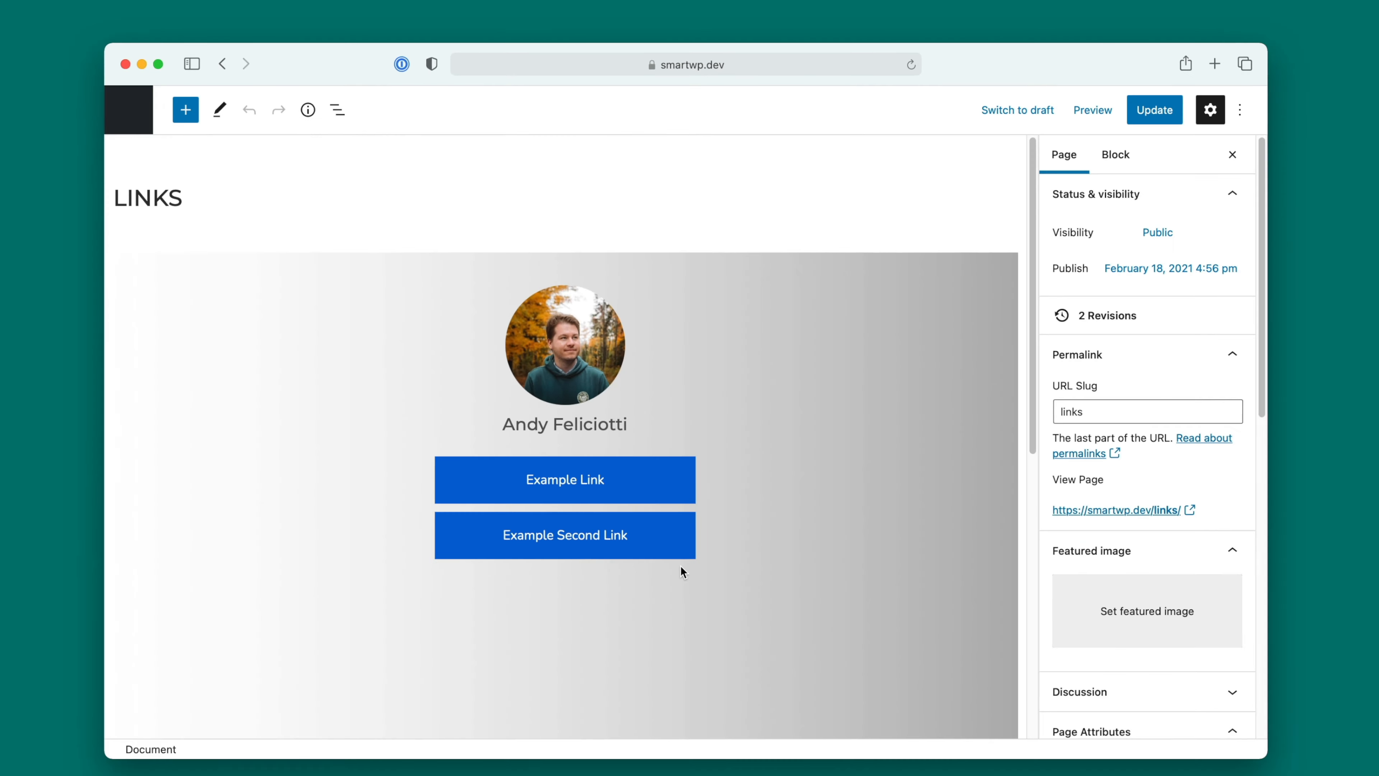
Step: Add a Social Icons block inside the container, below the Example Second Link button
left_click(613, 573)
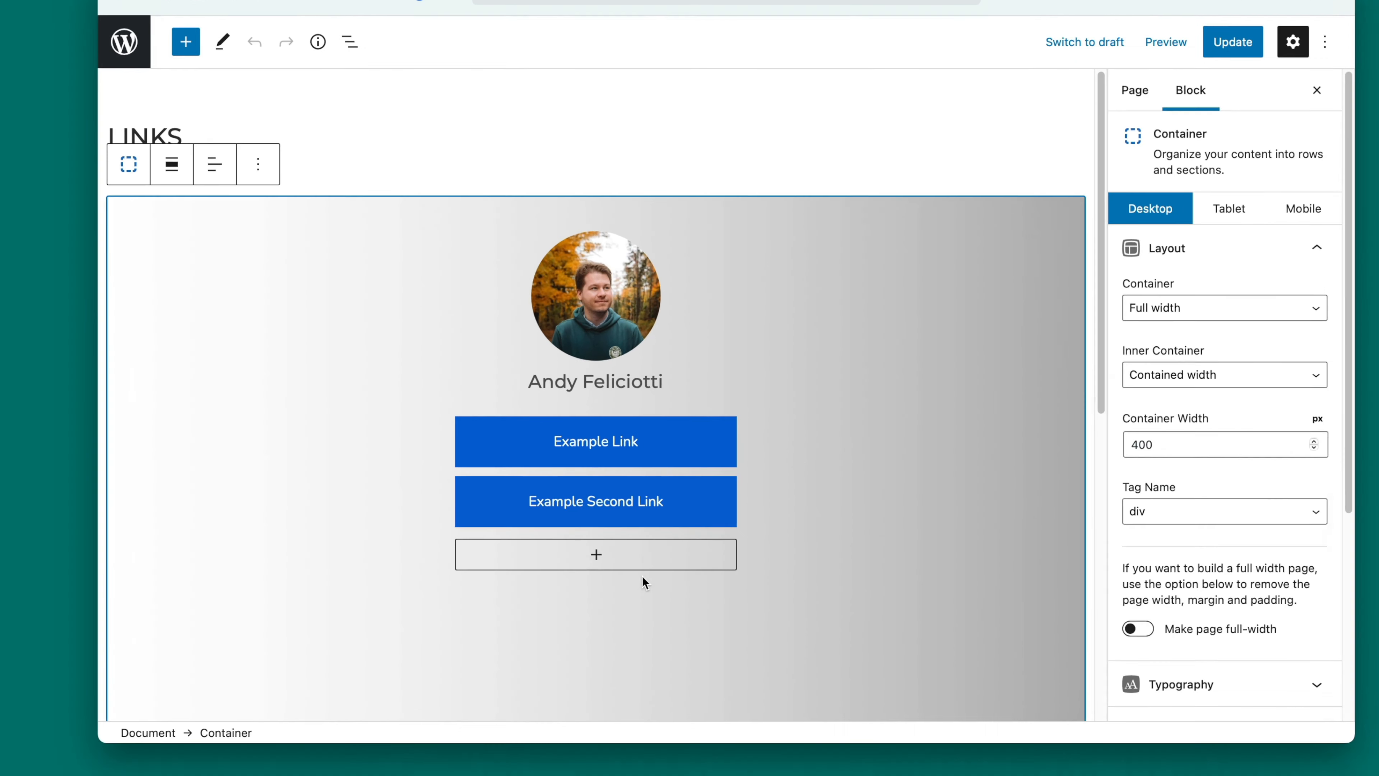
left_click(642, 558)
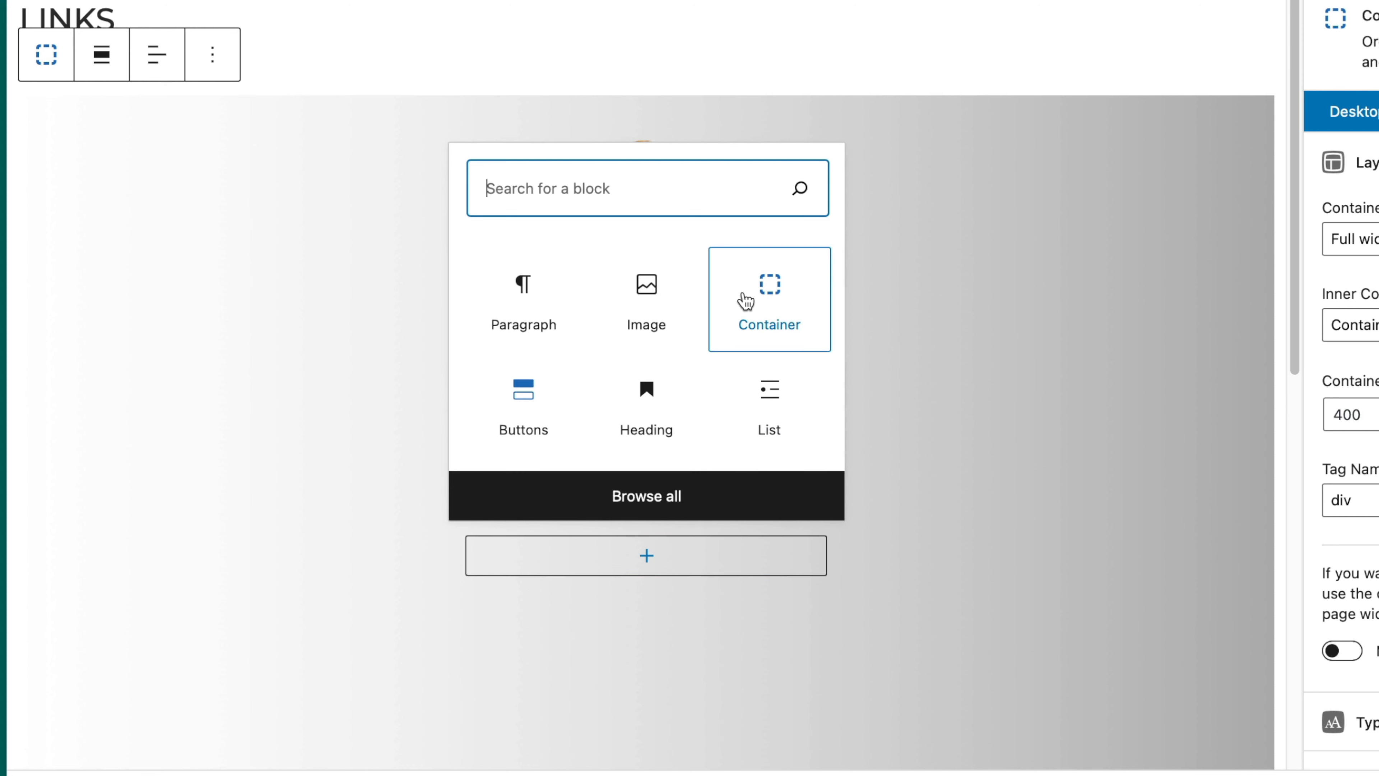
type("social")
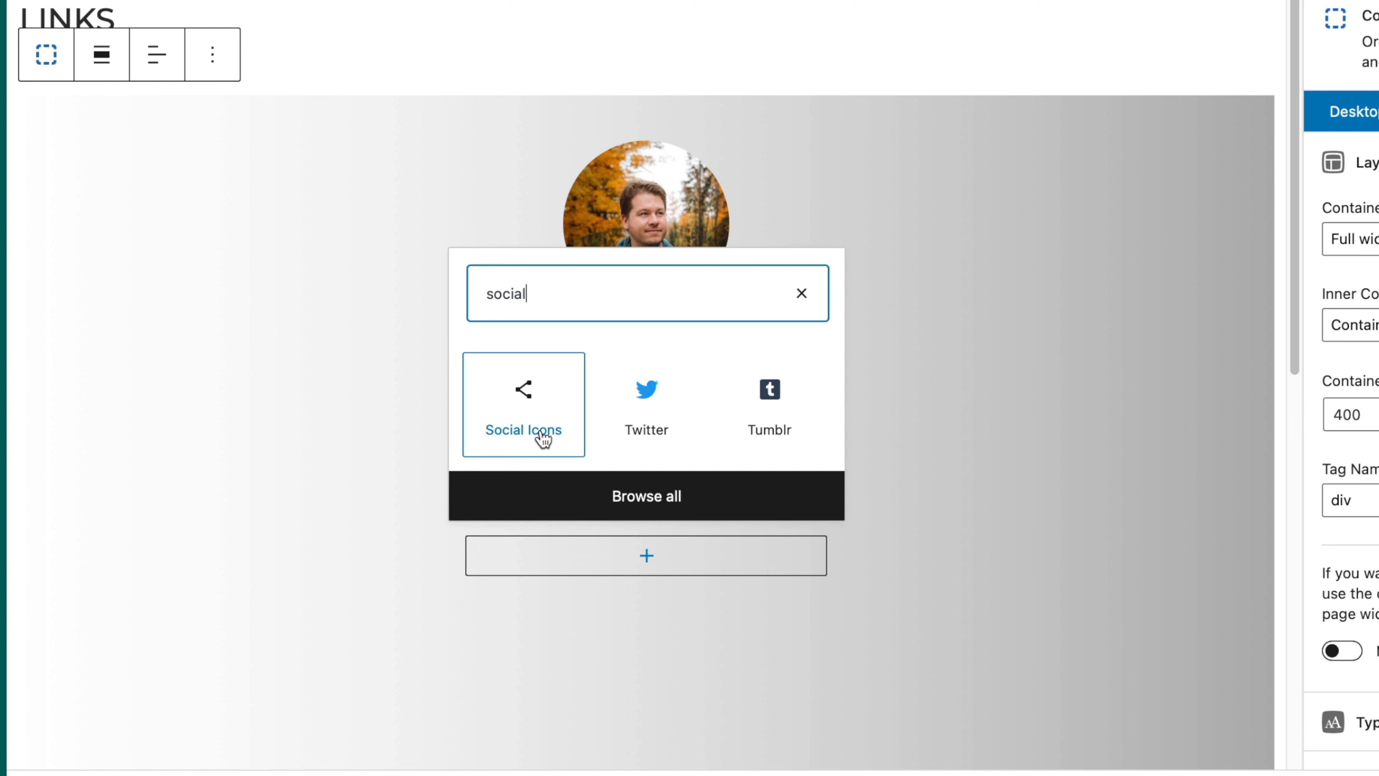
left_click(523, 392)
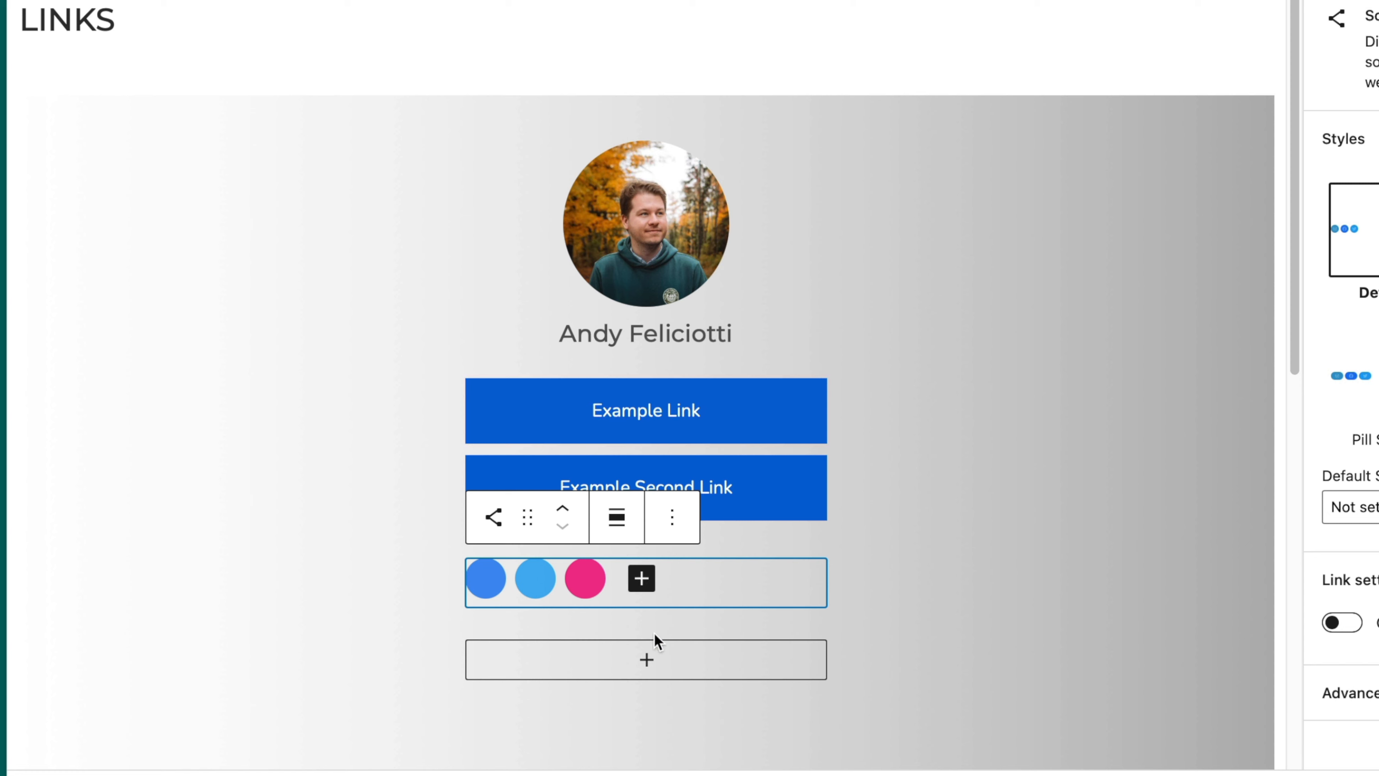
left_click(641, 580)
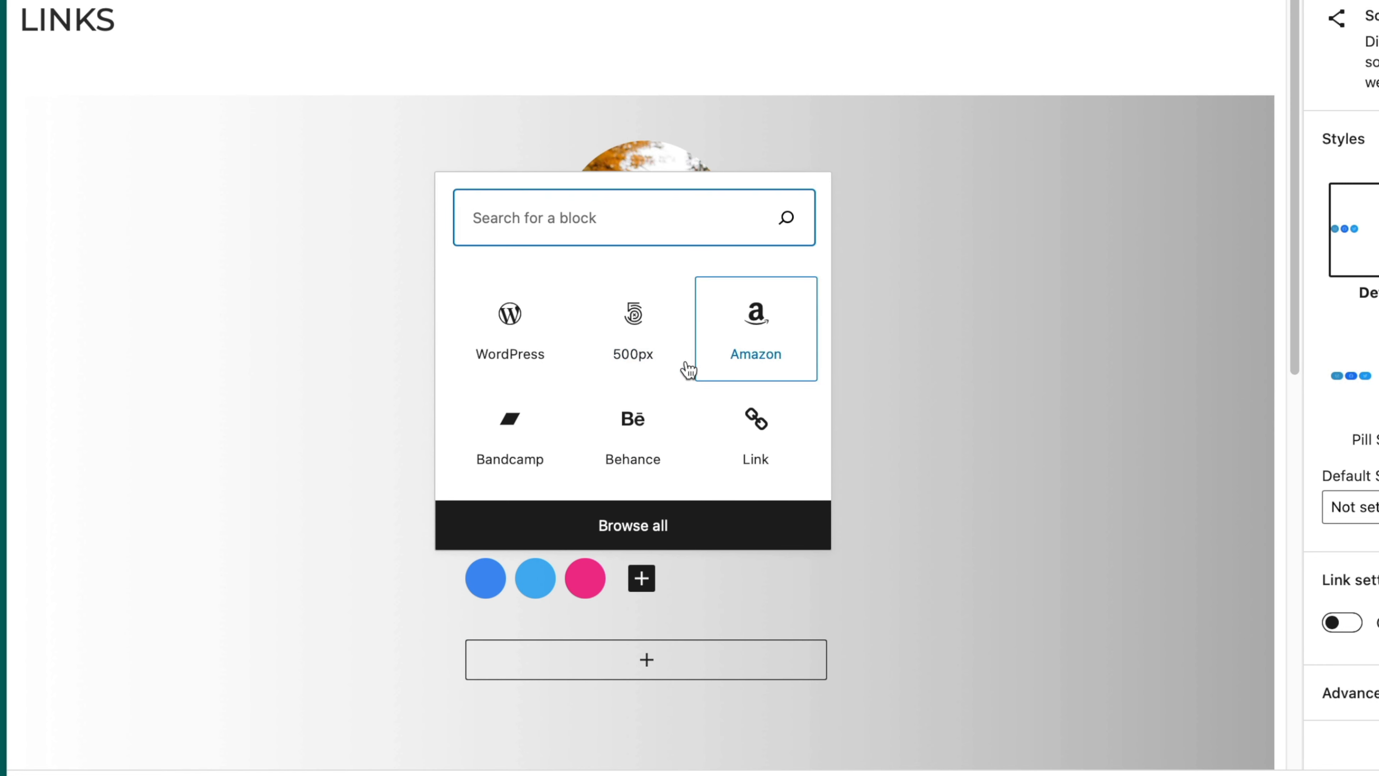
type("ico")
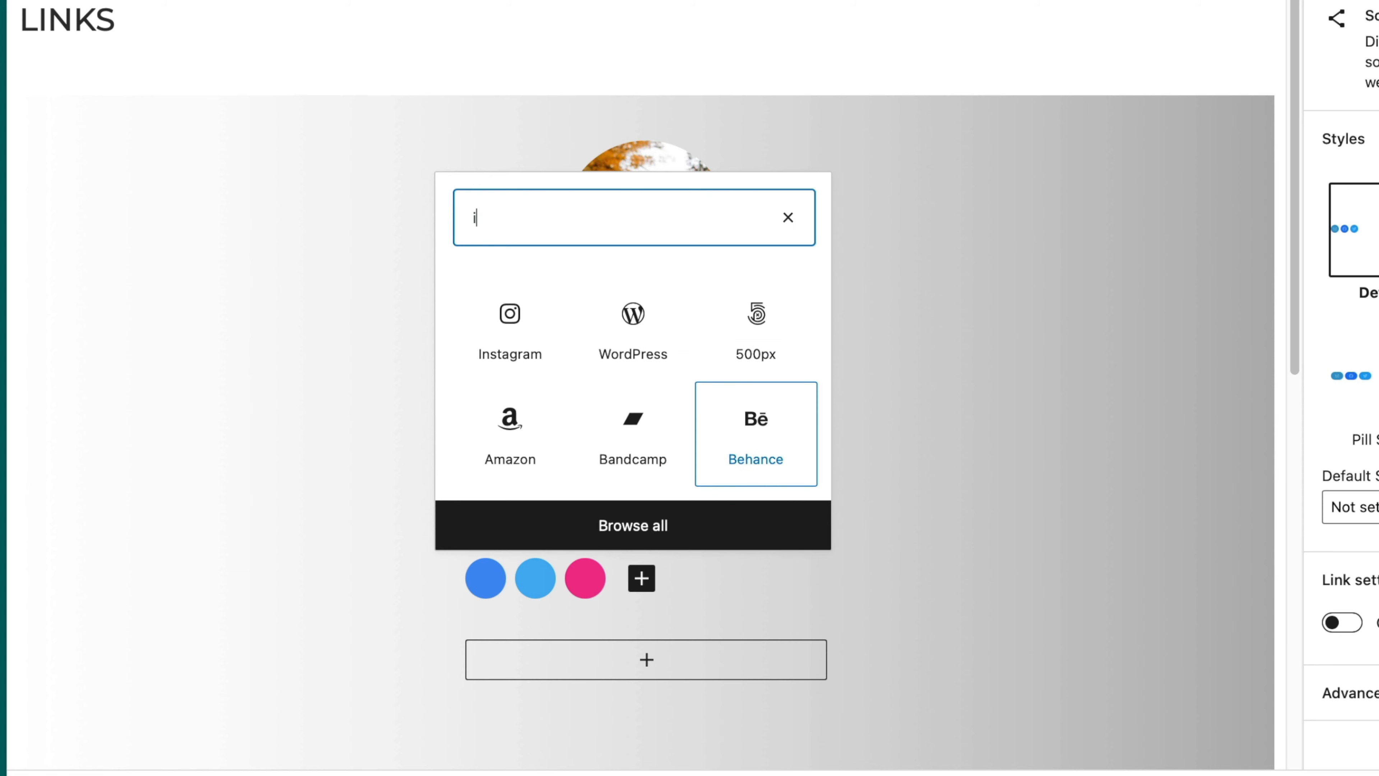
key("BackSpace")
key("BackSpace")
type("ns")
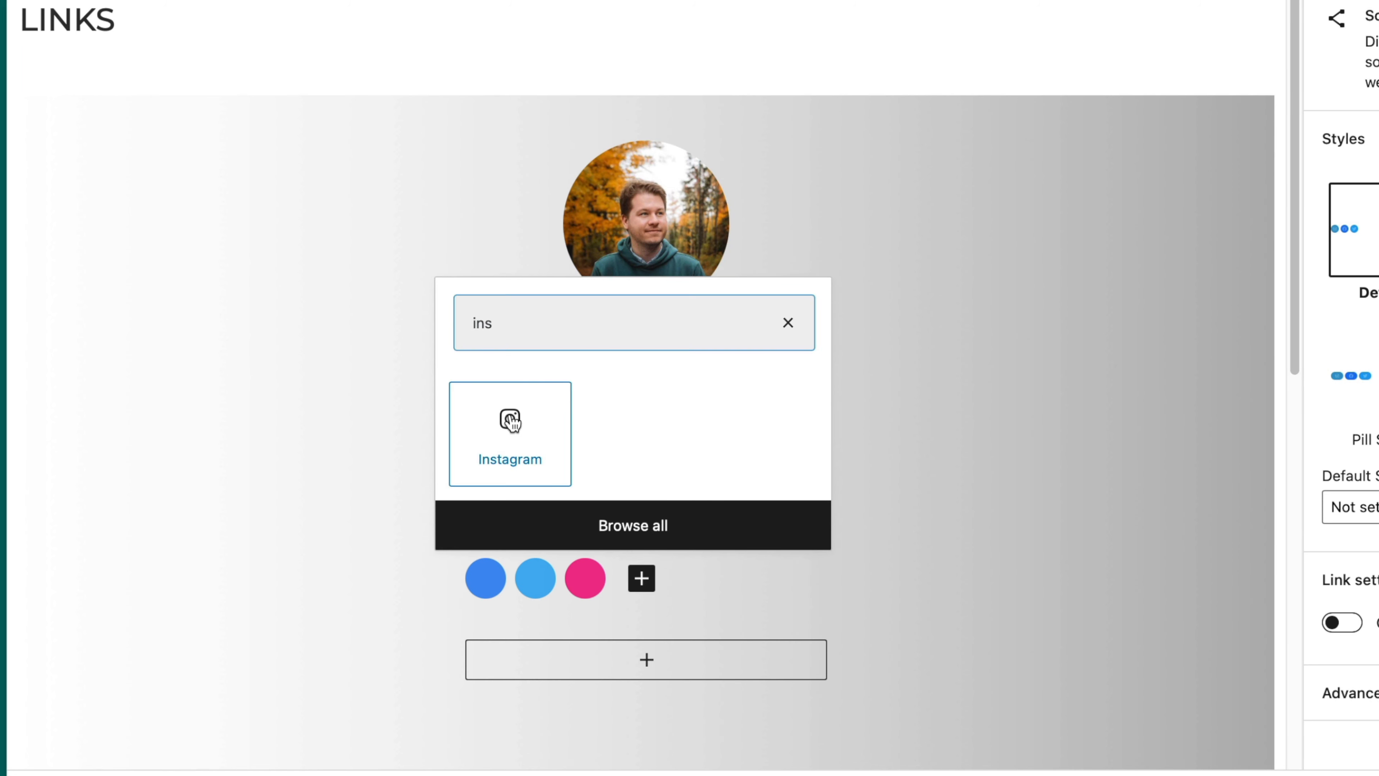
left_click(510, 430)
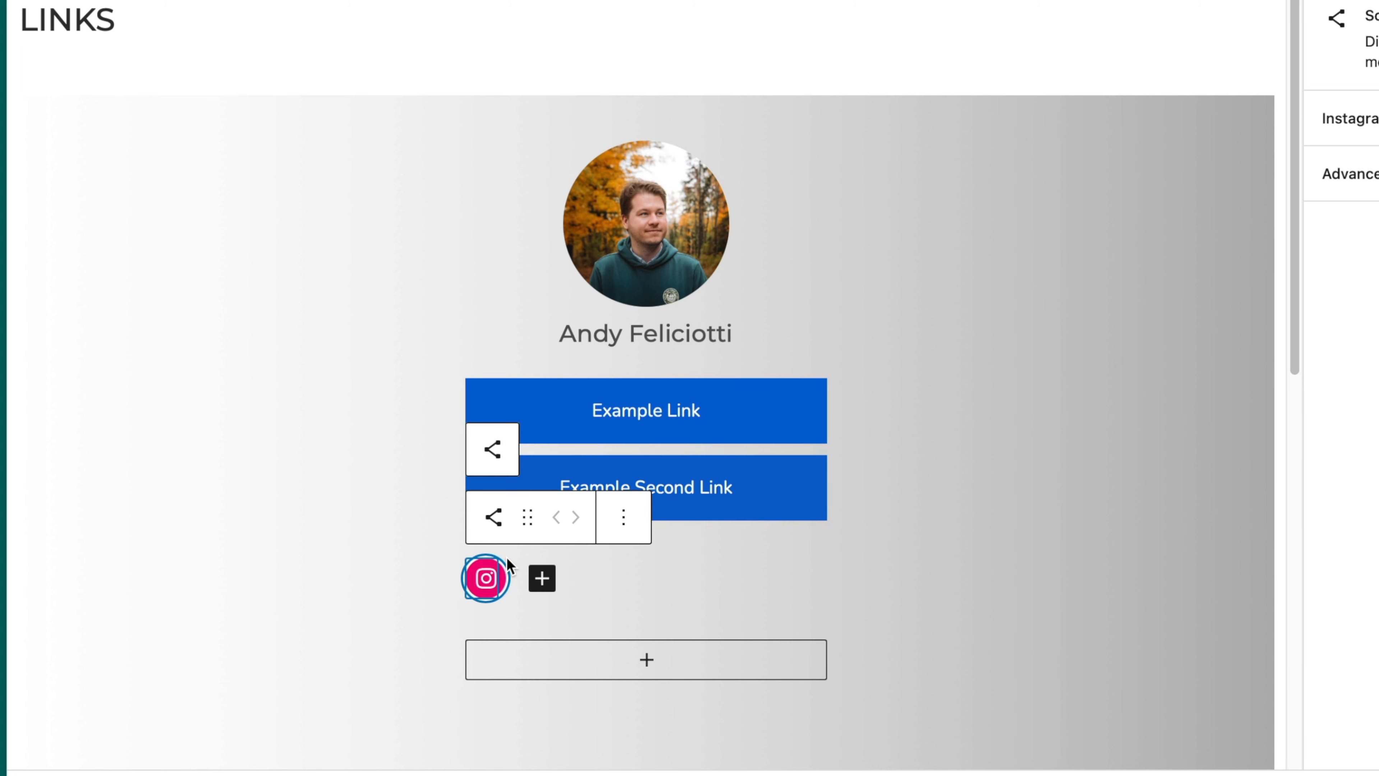
left_click(486, 578)
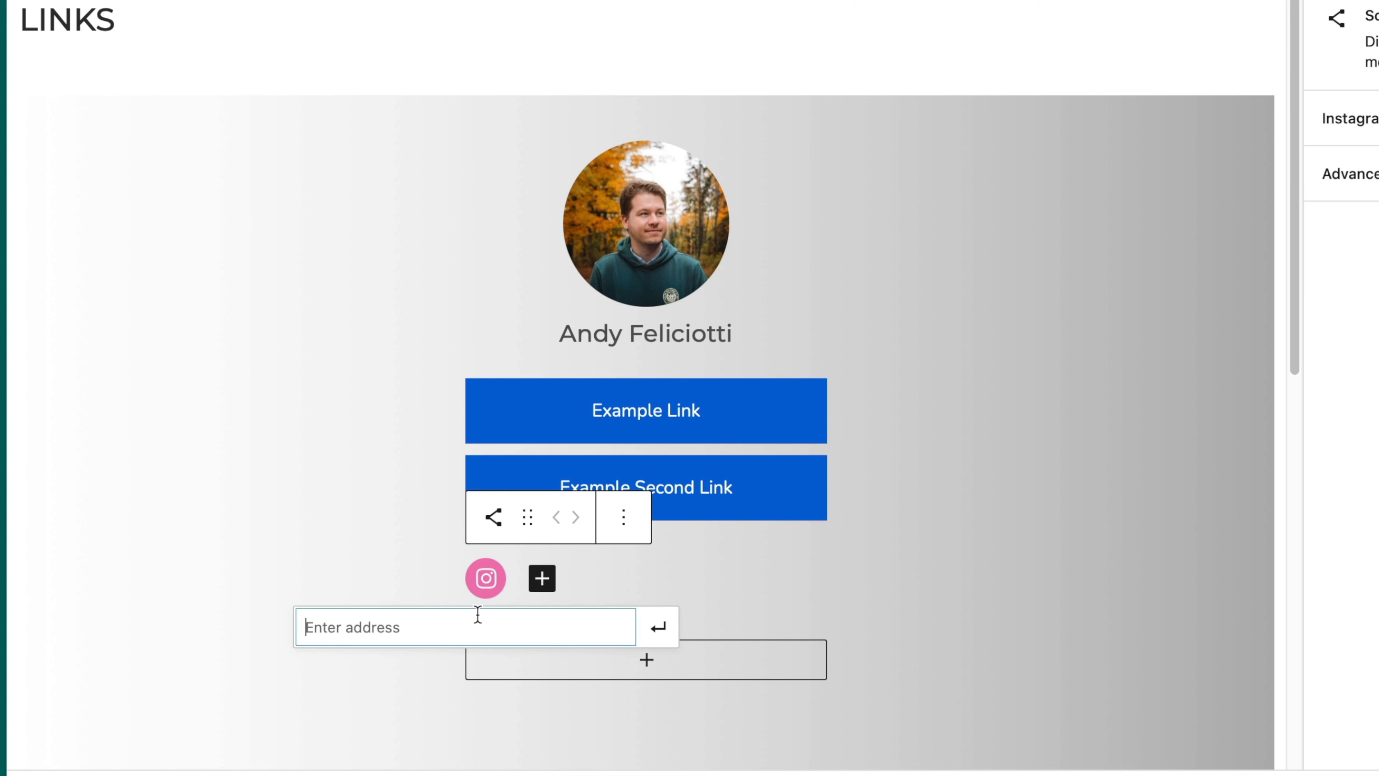
type("https://instagram.com/someguy")
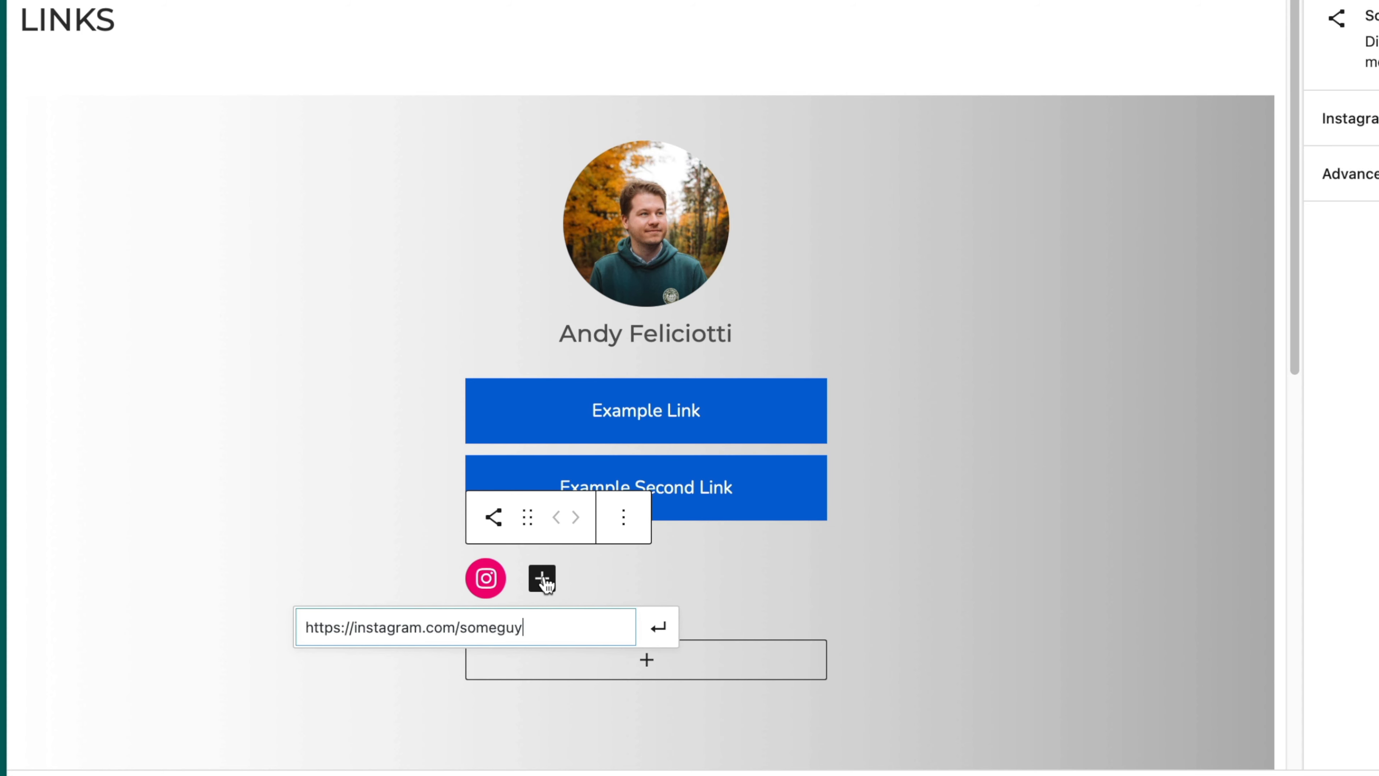
left_click(543, 579)
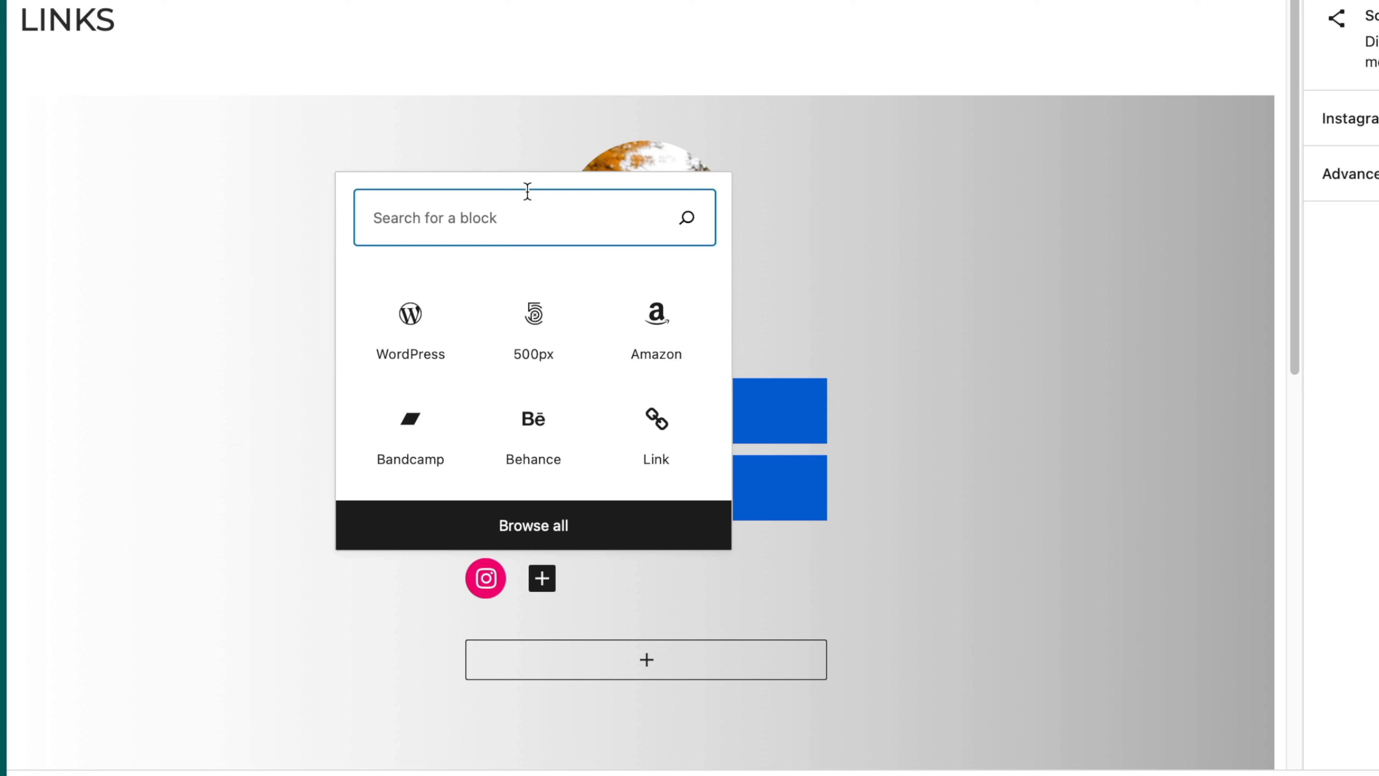
type("twit")
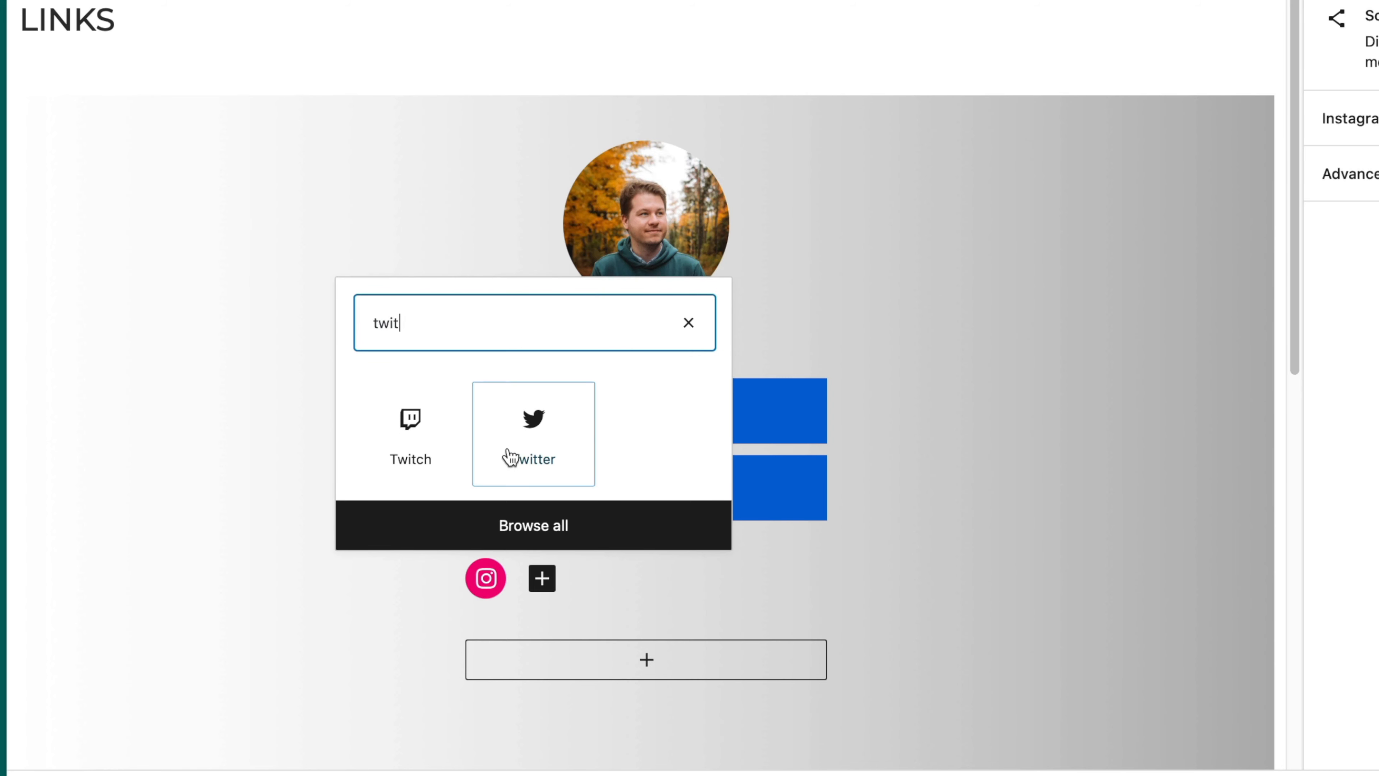
left_click(511, 458)
left_click(540, 584)
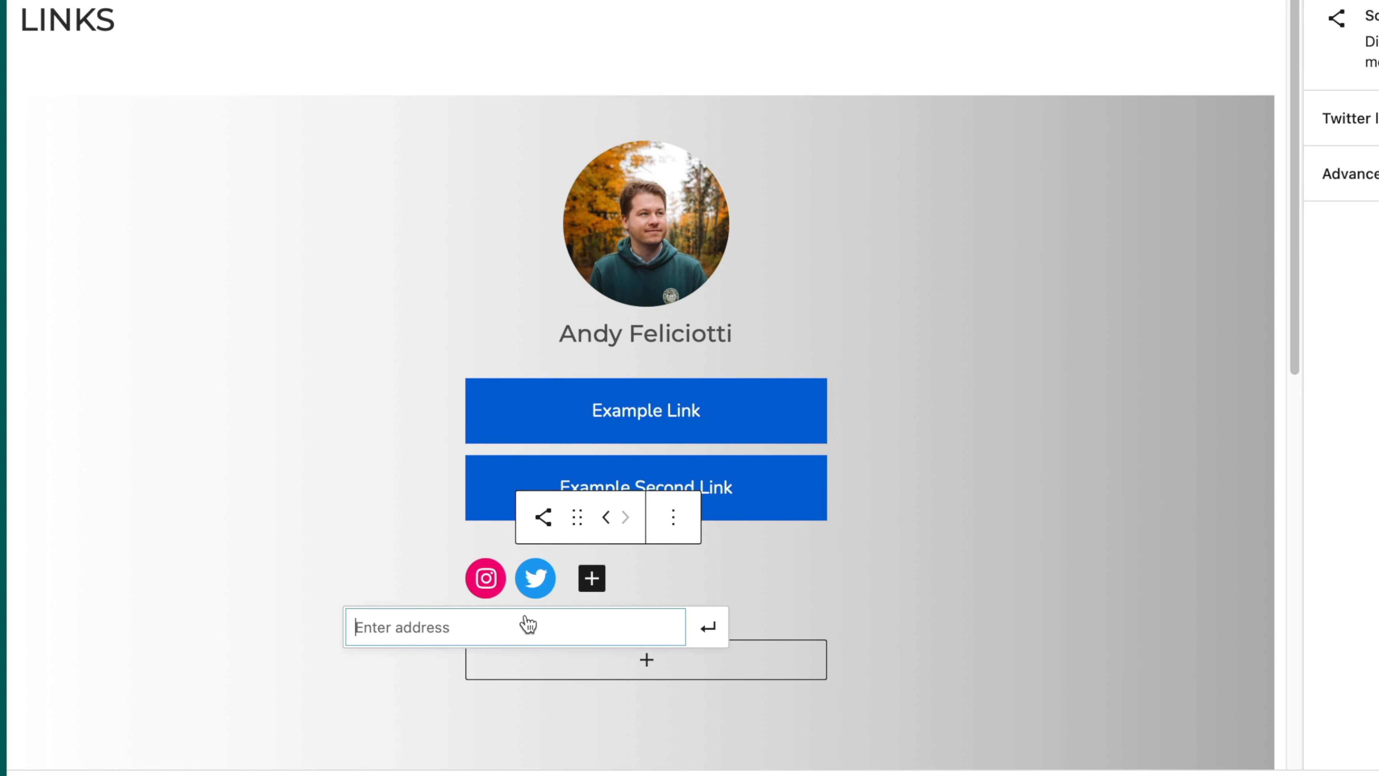
type("https")
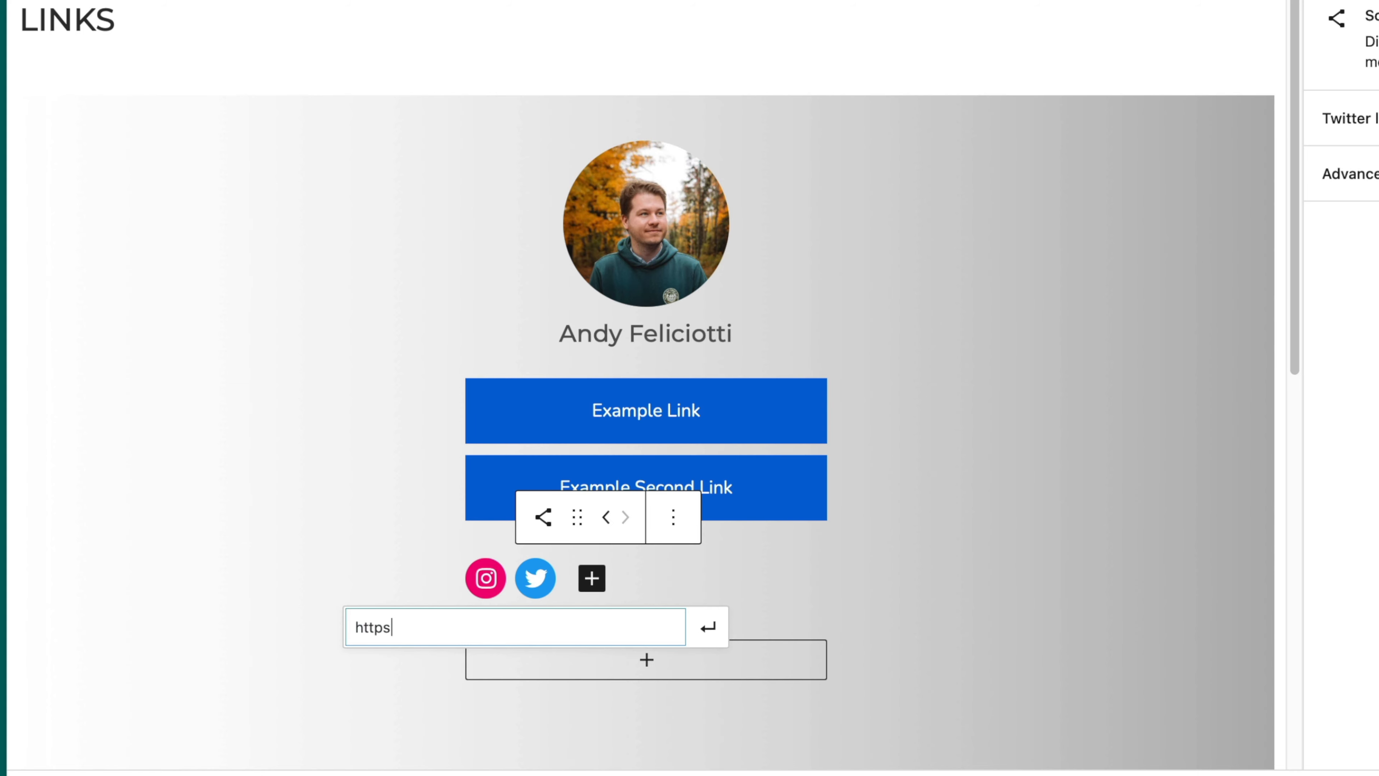
type("://twitter.com/sup")
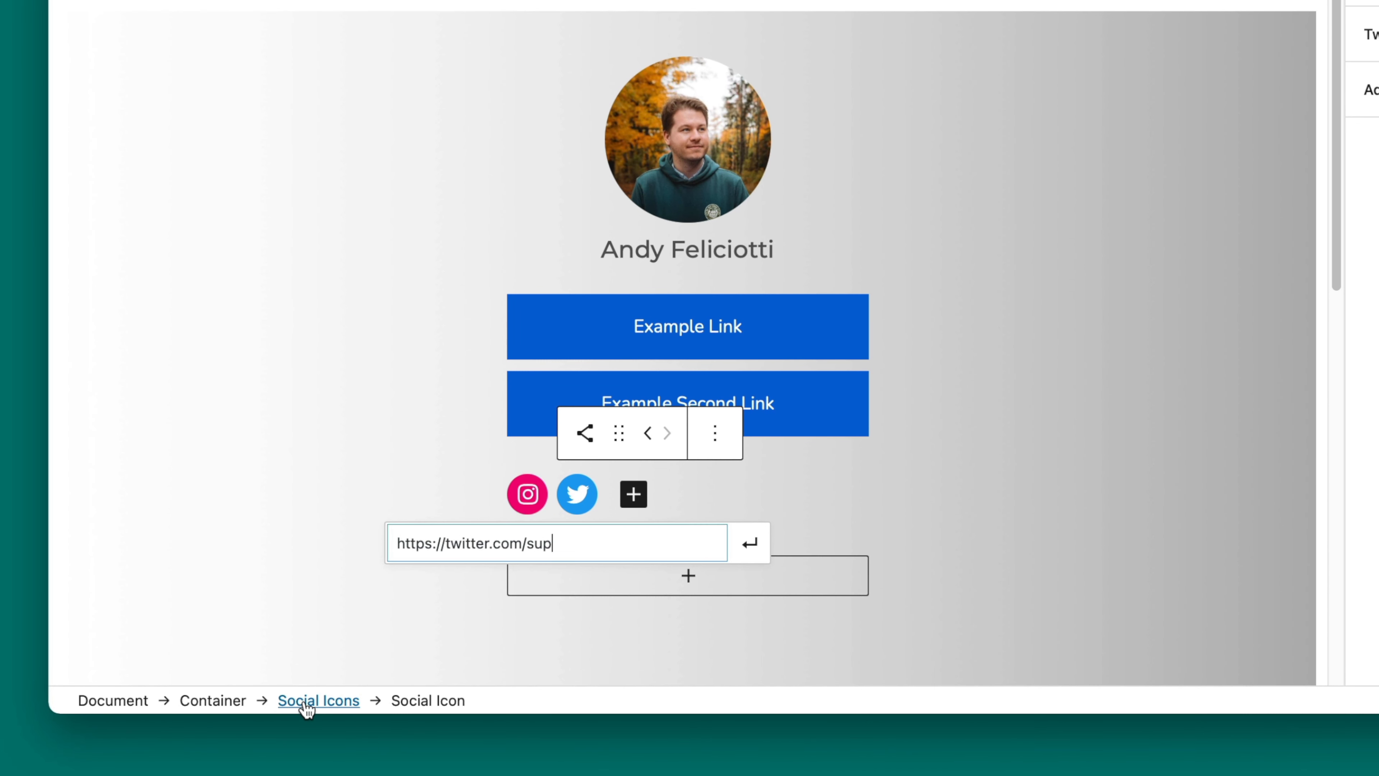
Step: Select the whole Social Icons block and align it to the center
left_click(310, 700)
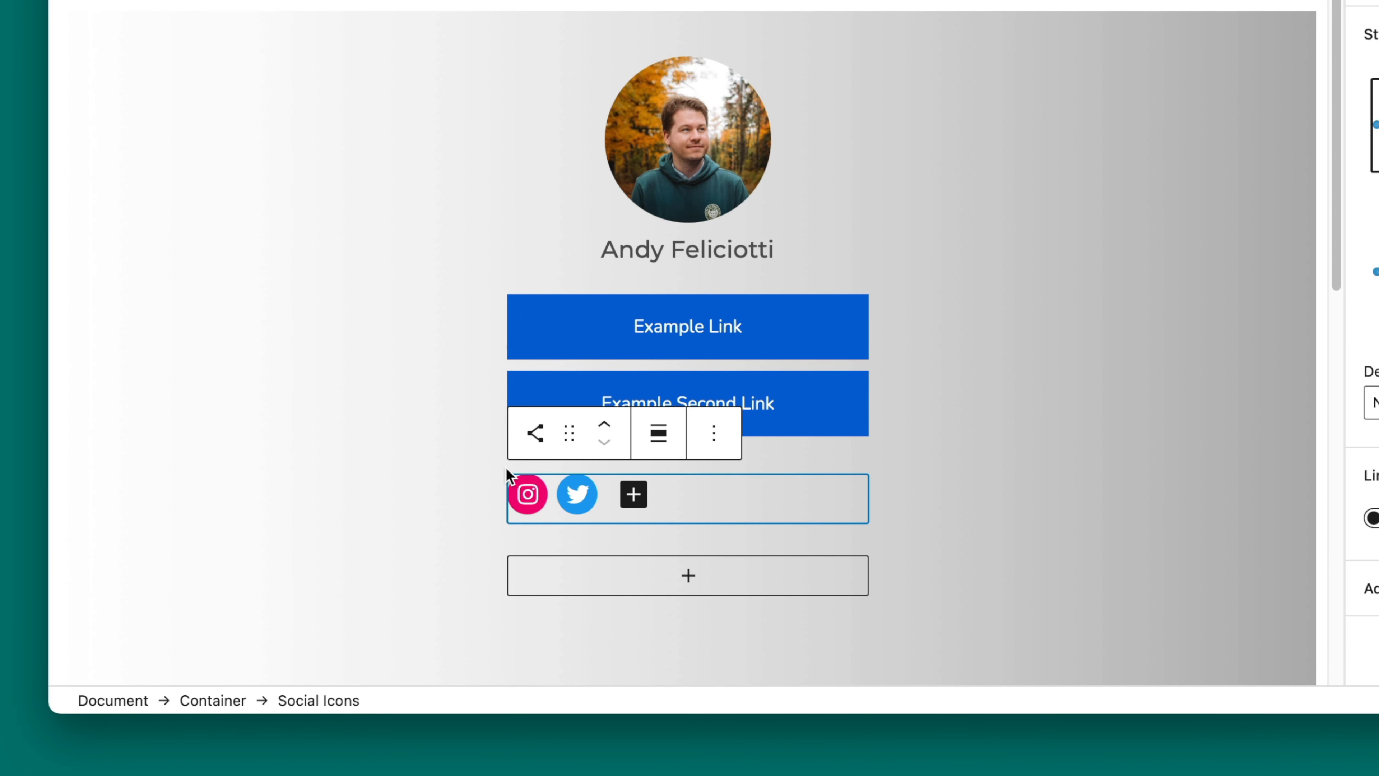
left_click(672, 438)
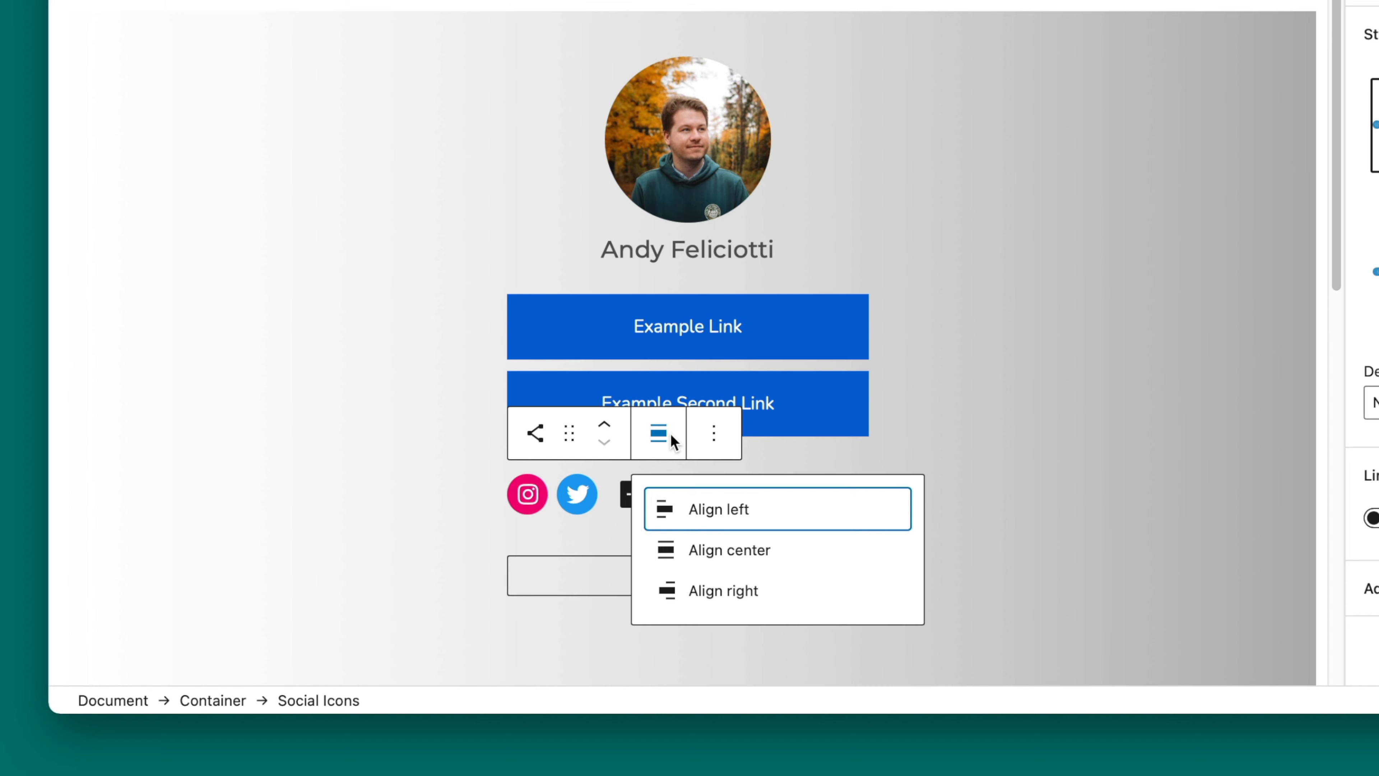
left_click(745, 560)
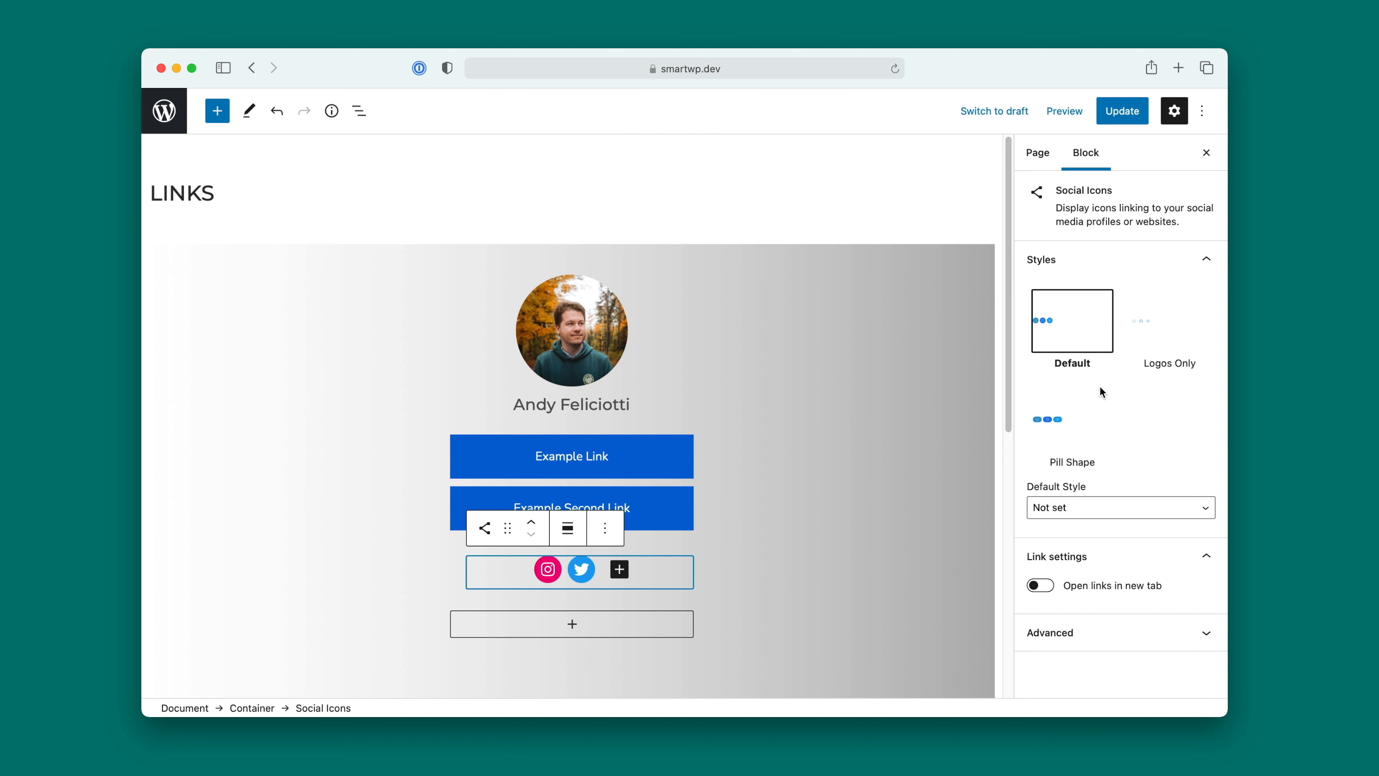
Step: Try the Pill Shape and Logos Only styles on the social icons and return to the Default style
left_click(1048, 429)
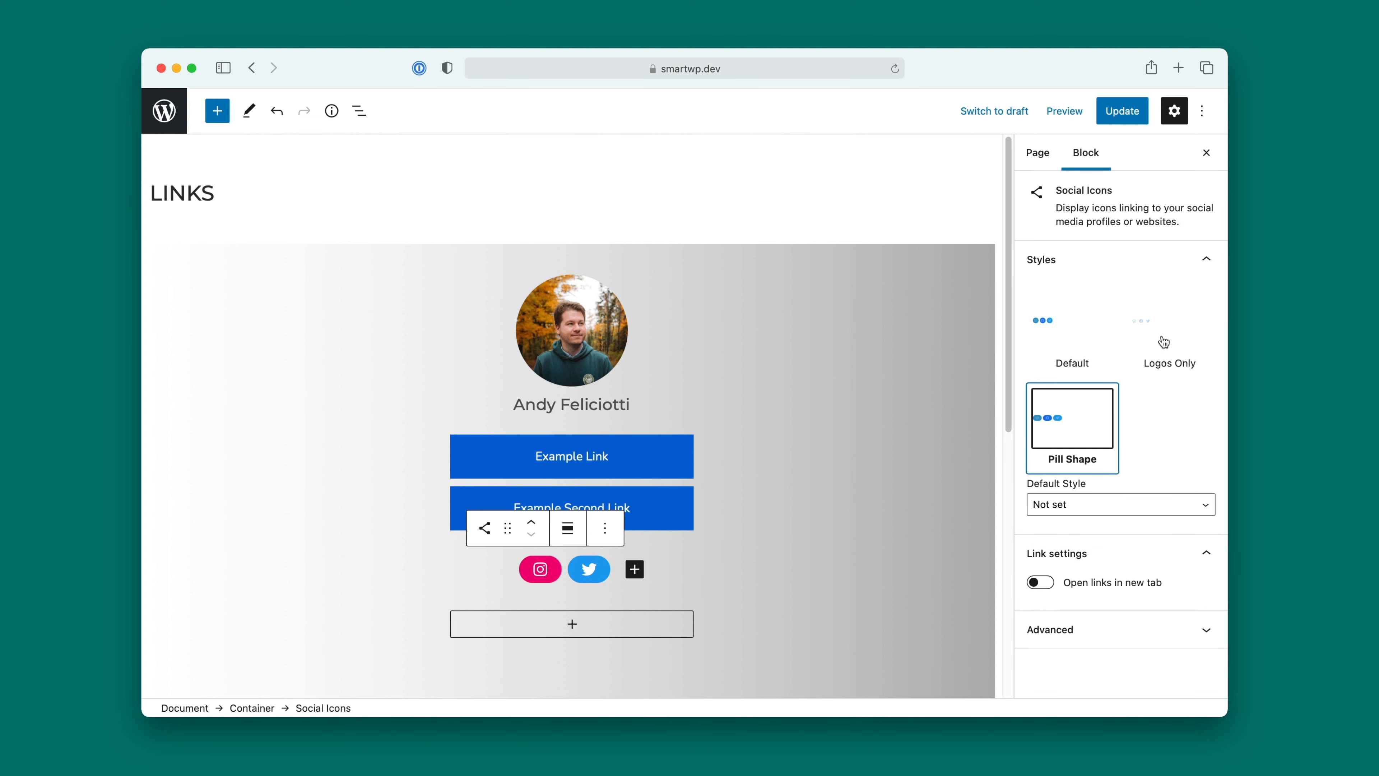
left_click(1160, 323)
left_click(1062, 339)
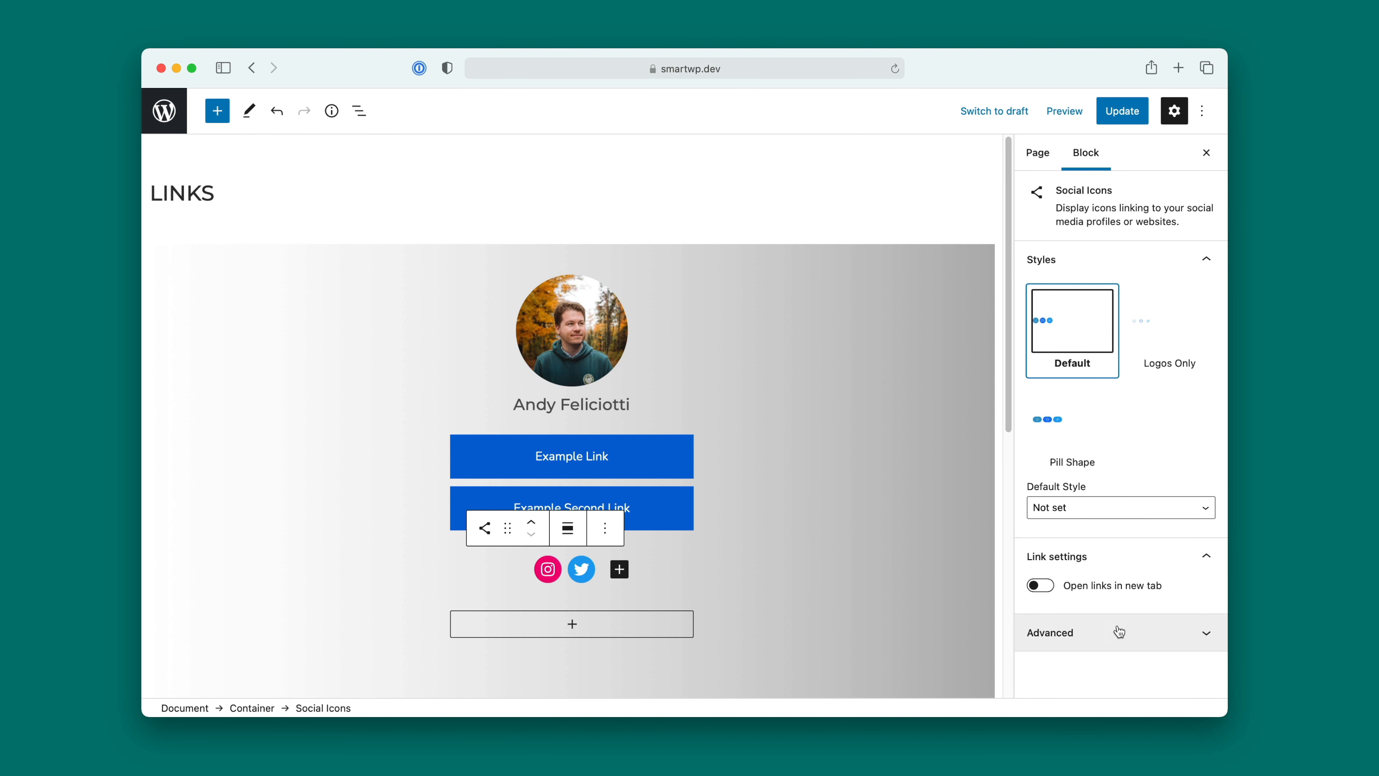
Step: Make the social icons' links open in a new tab and update the page
left_click(1038, 587)
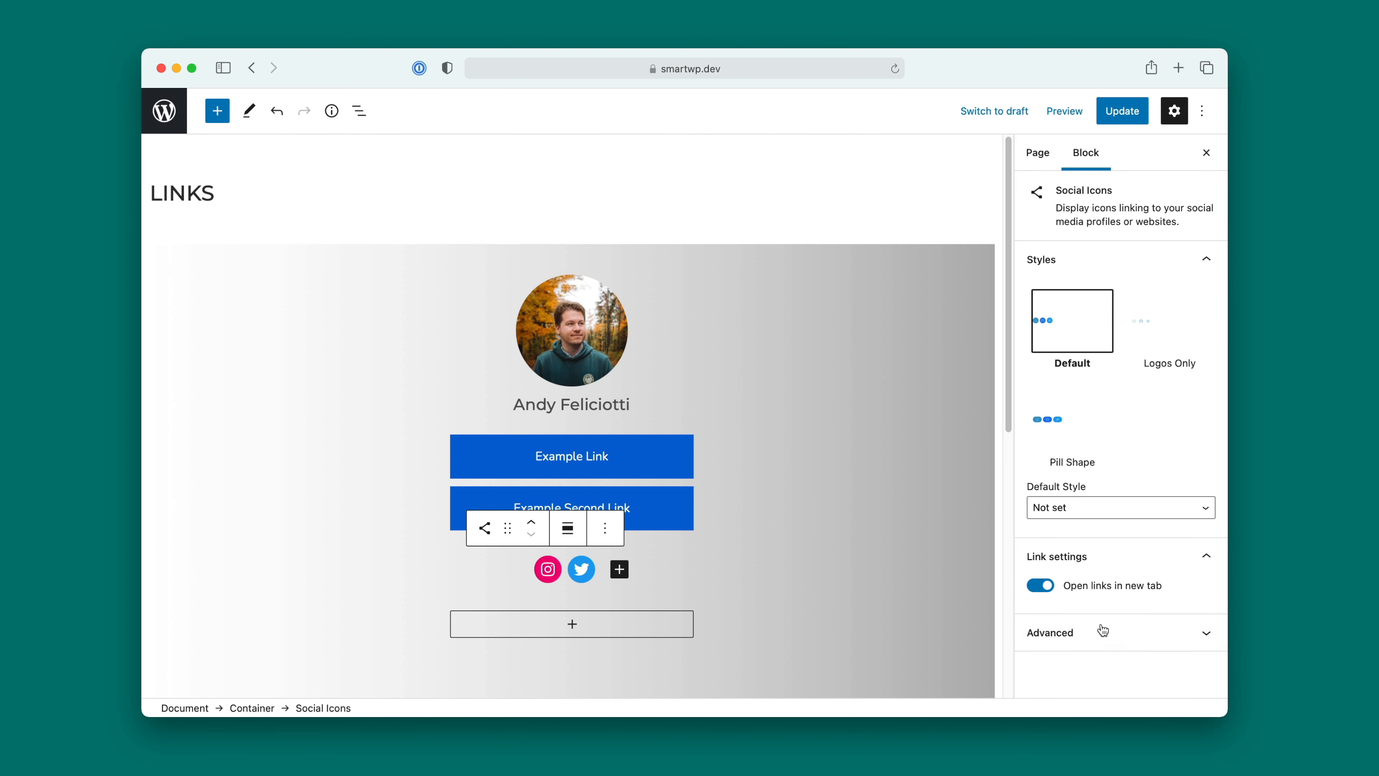
left_click(1108, 116)
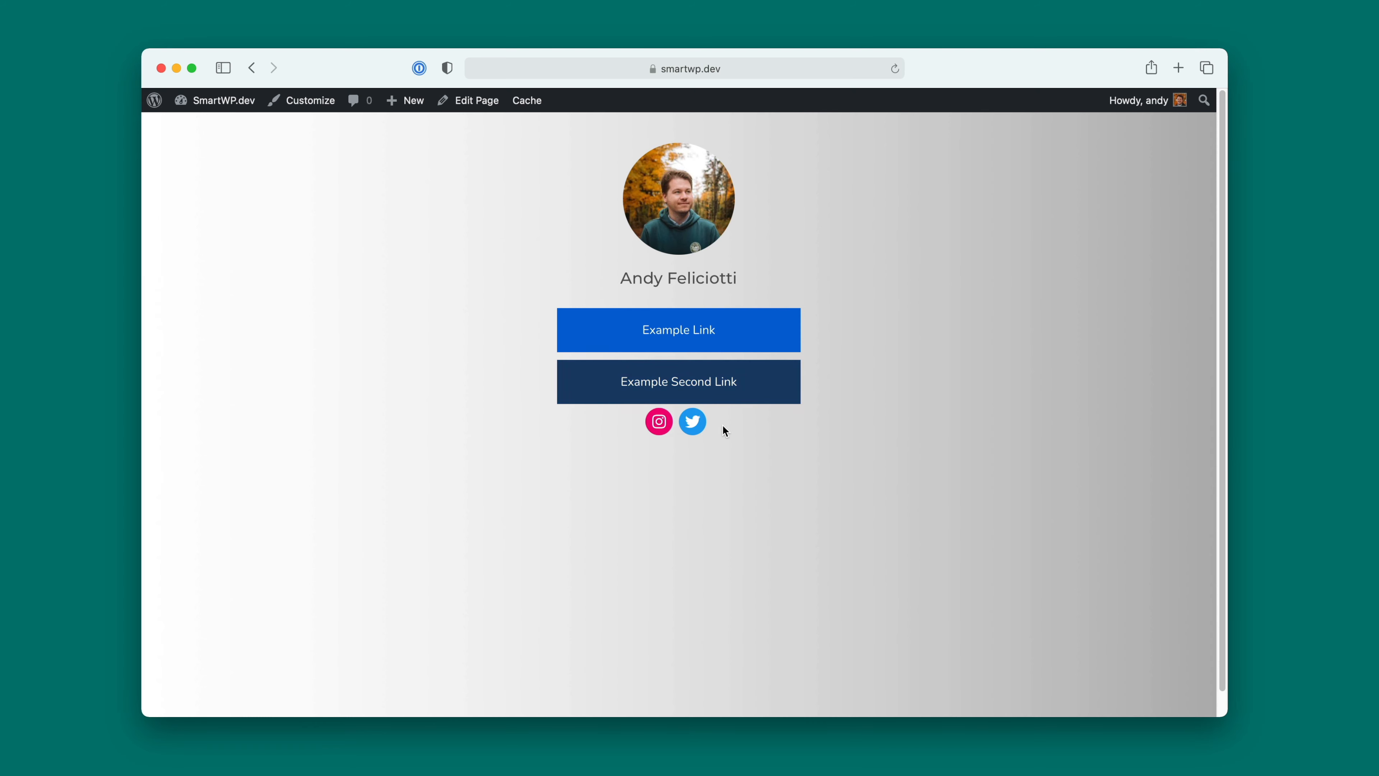
Step: Reopen the page for editing, add a bottom margin to the whole Buttons block and update the page
left_click(478, 101)
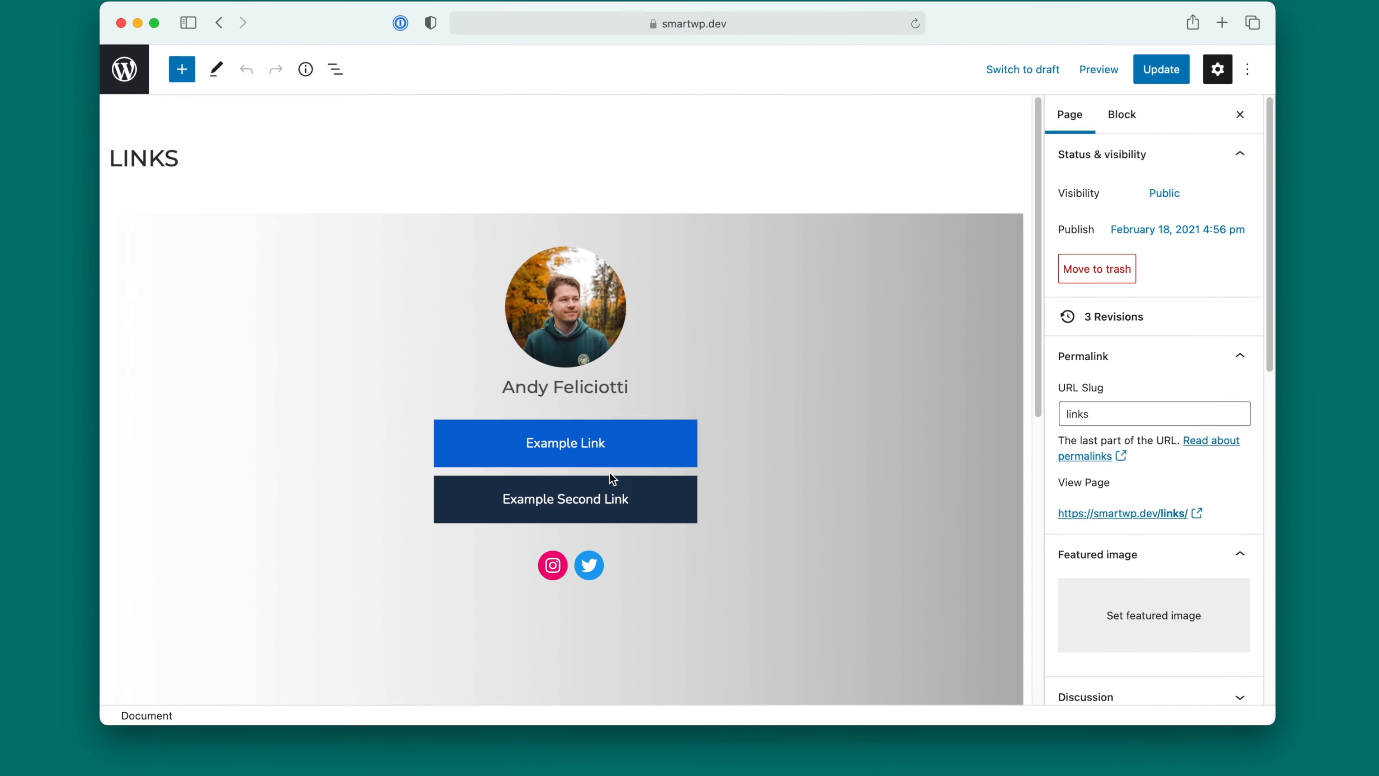
left_click(612, 503)
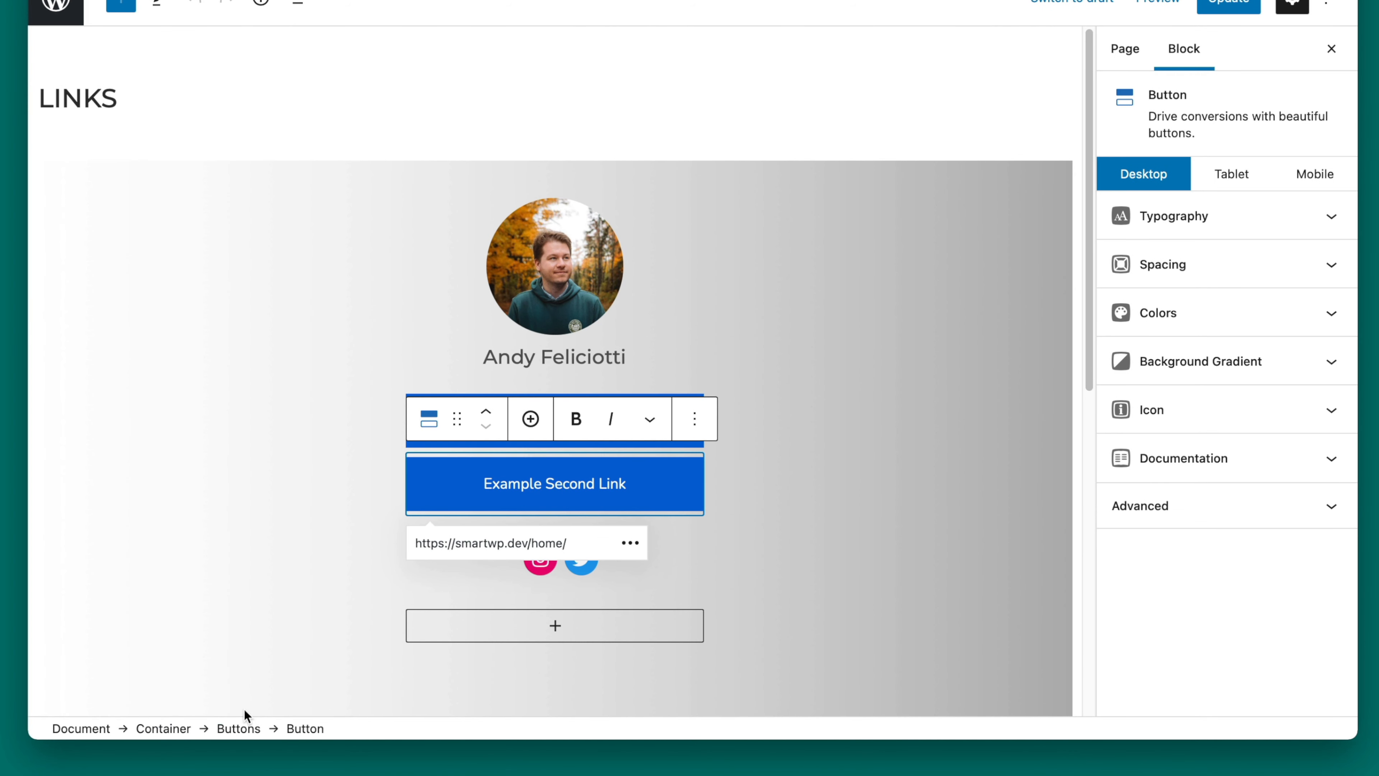
left_click(238, 729)
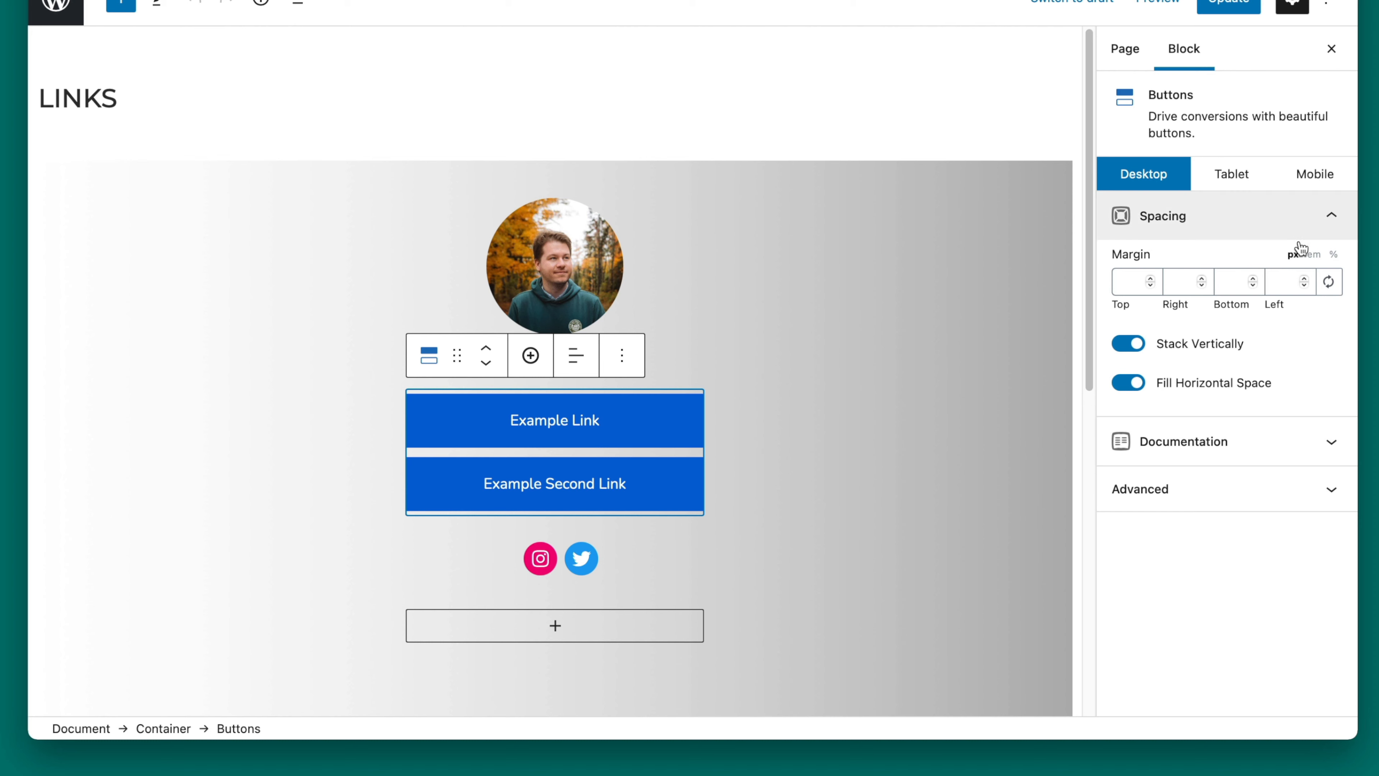
left_click(1233, 285)
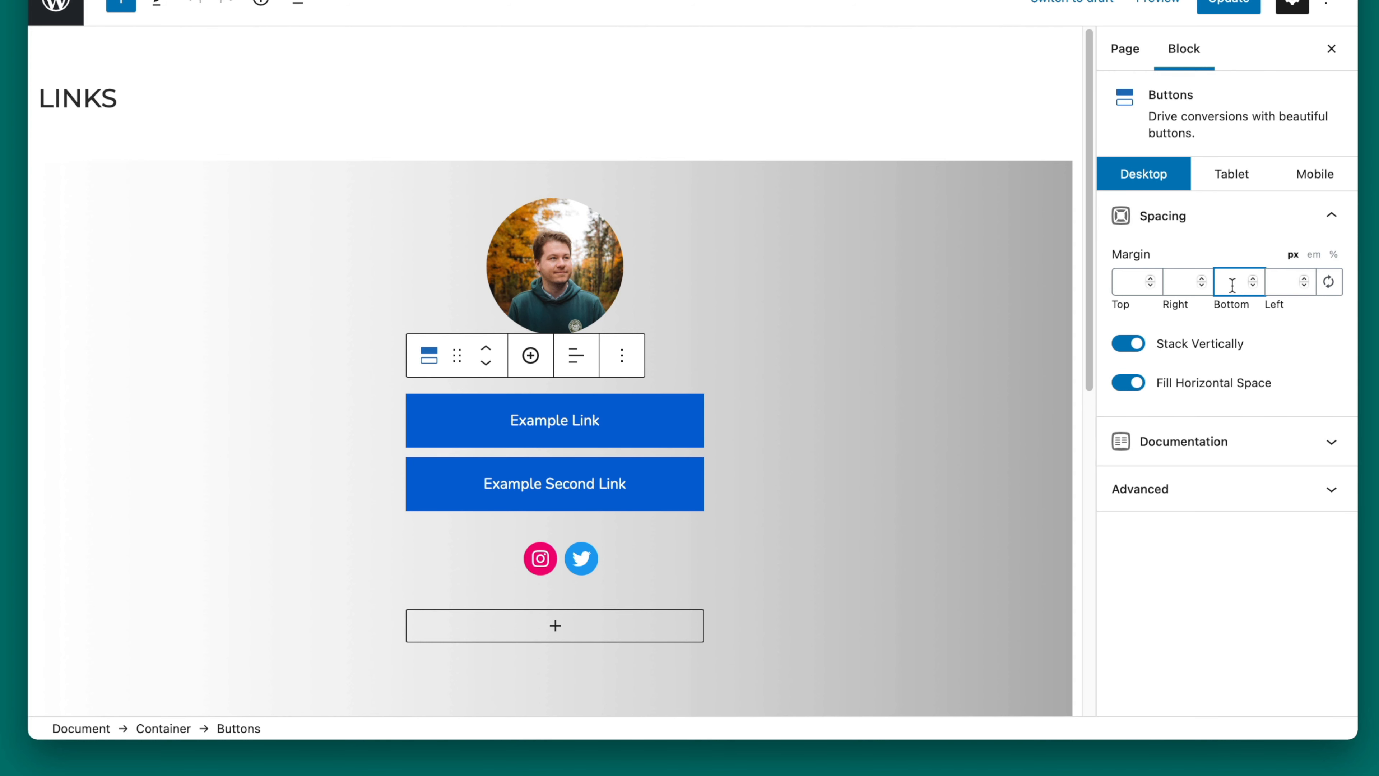
left_click(1249, 6)
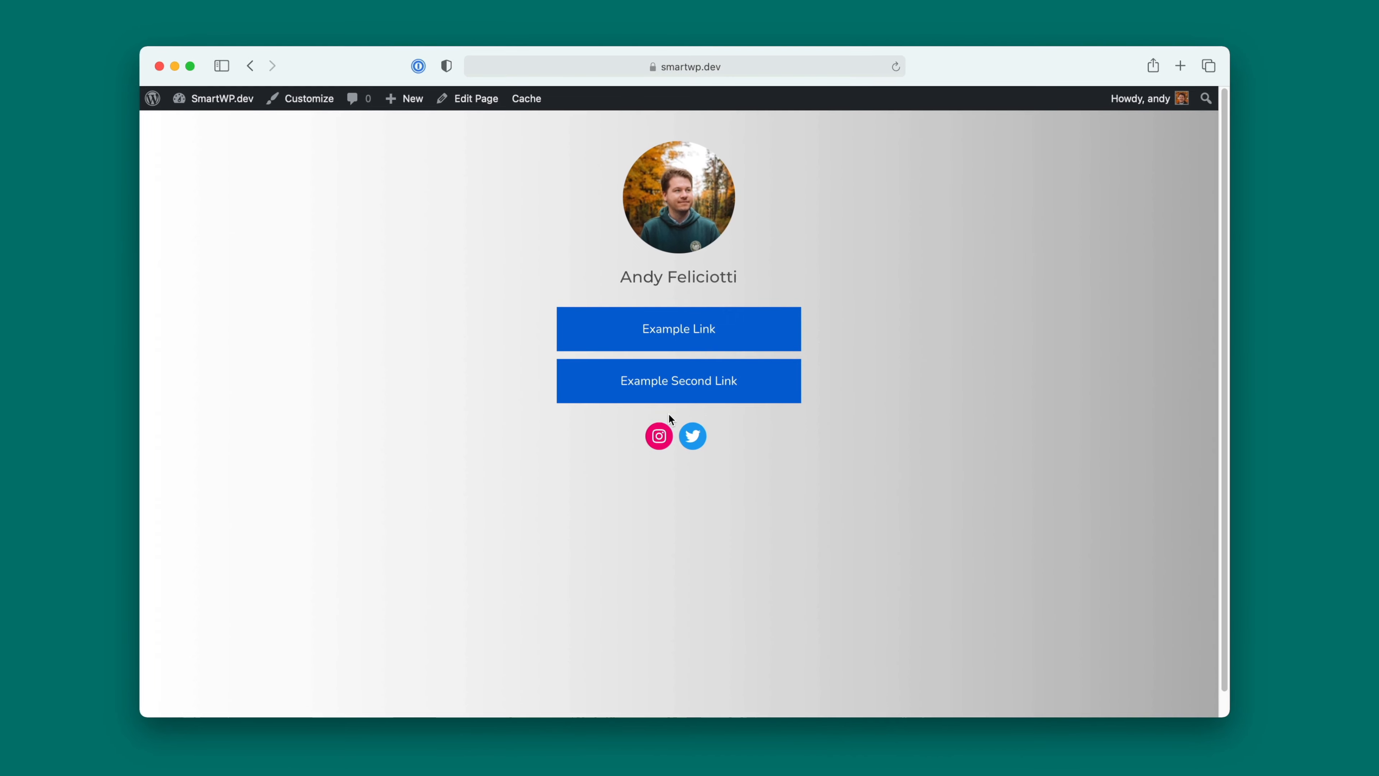
Step: Set the outer container's vertical alignment to Center, update the page and view it live
left_click(470, 99)
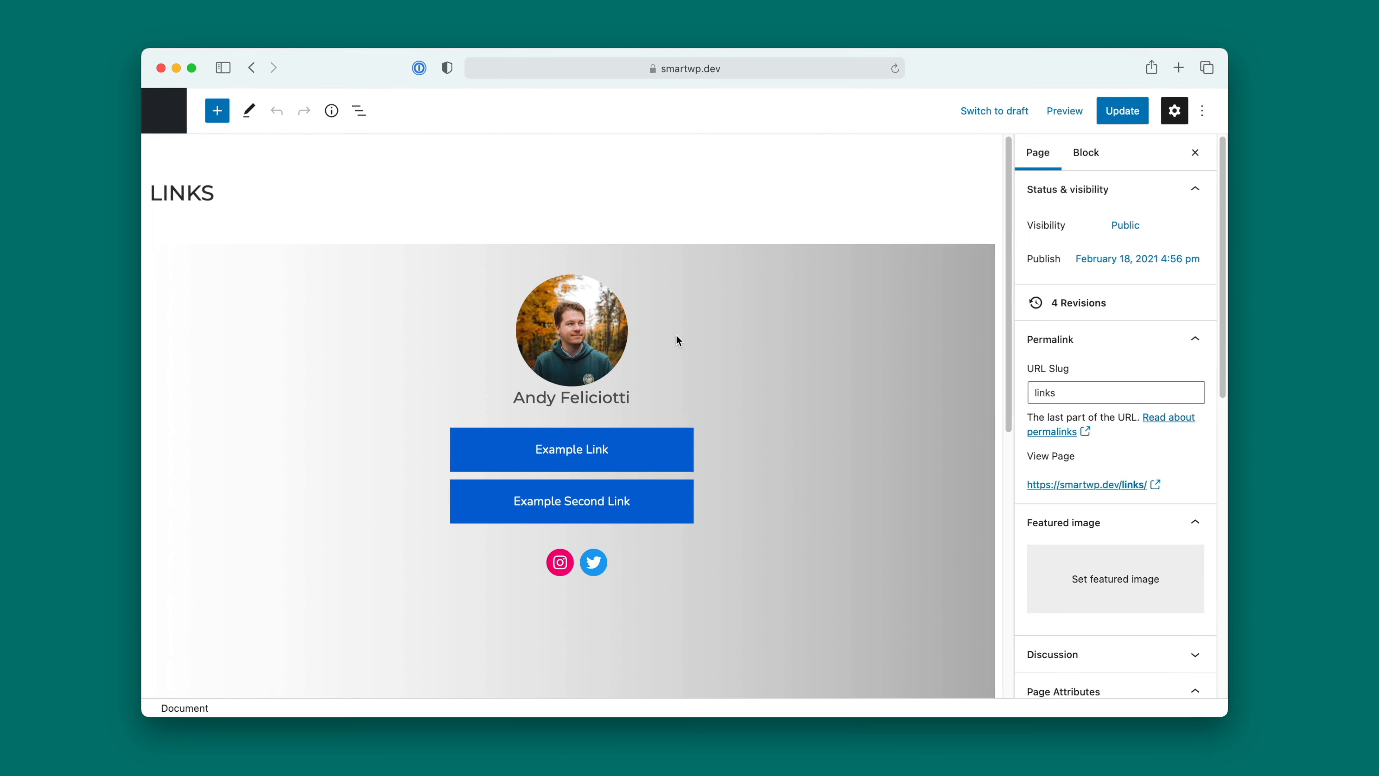
left_click(452, 345)
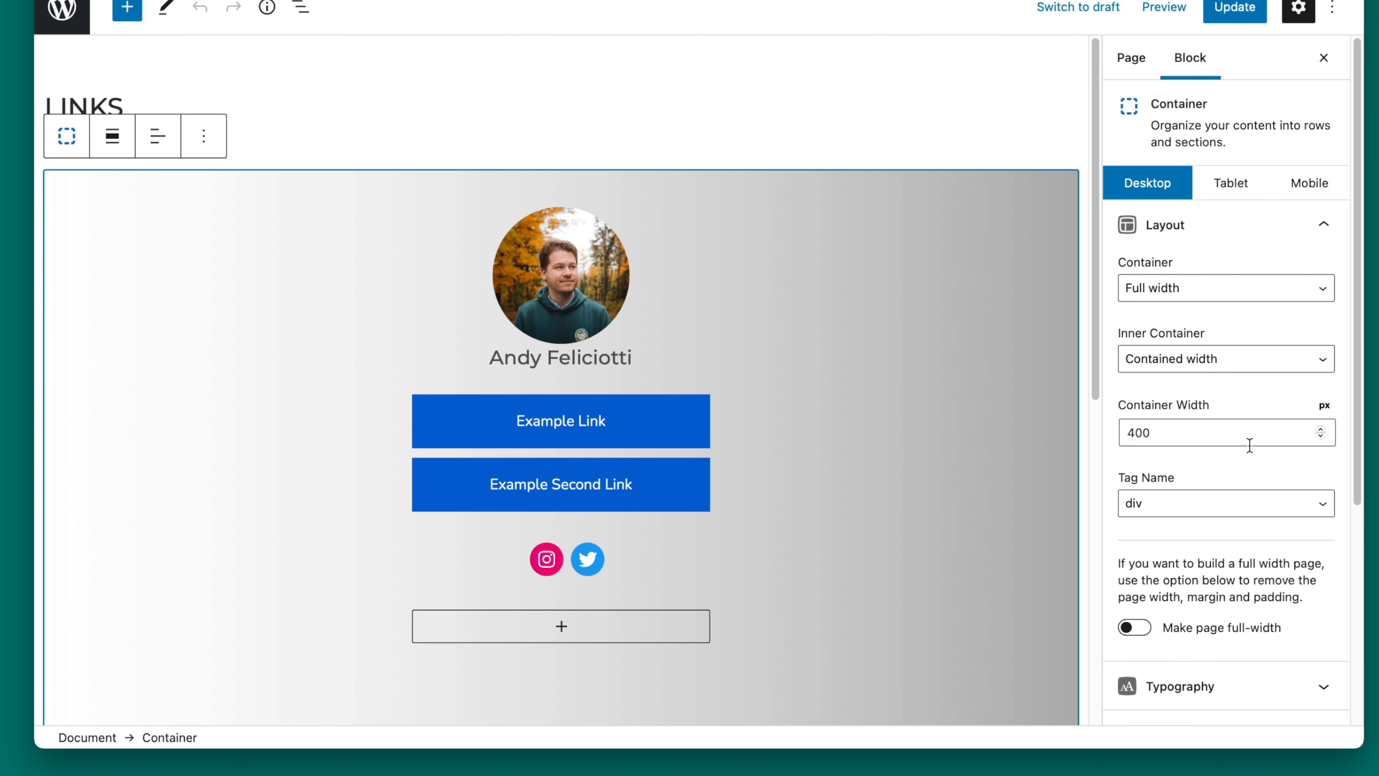
scroll(1249, 445, "down", 3)
left_click(1244, 549)
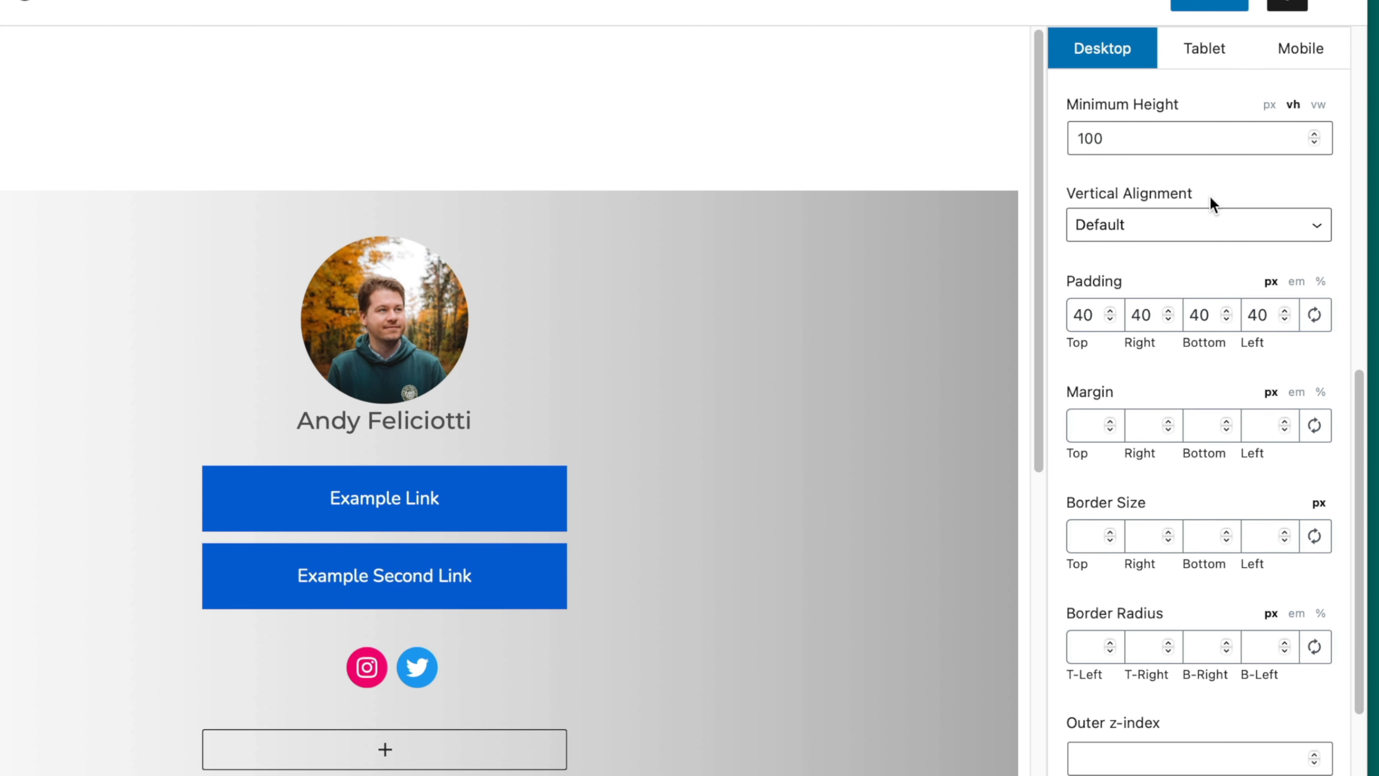
left_click(1214, 224)
left_click(1217, 266)
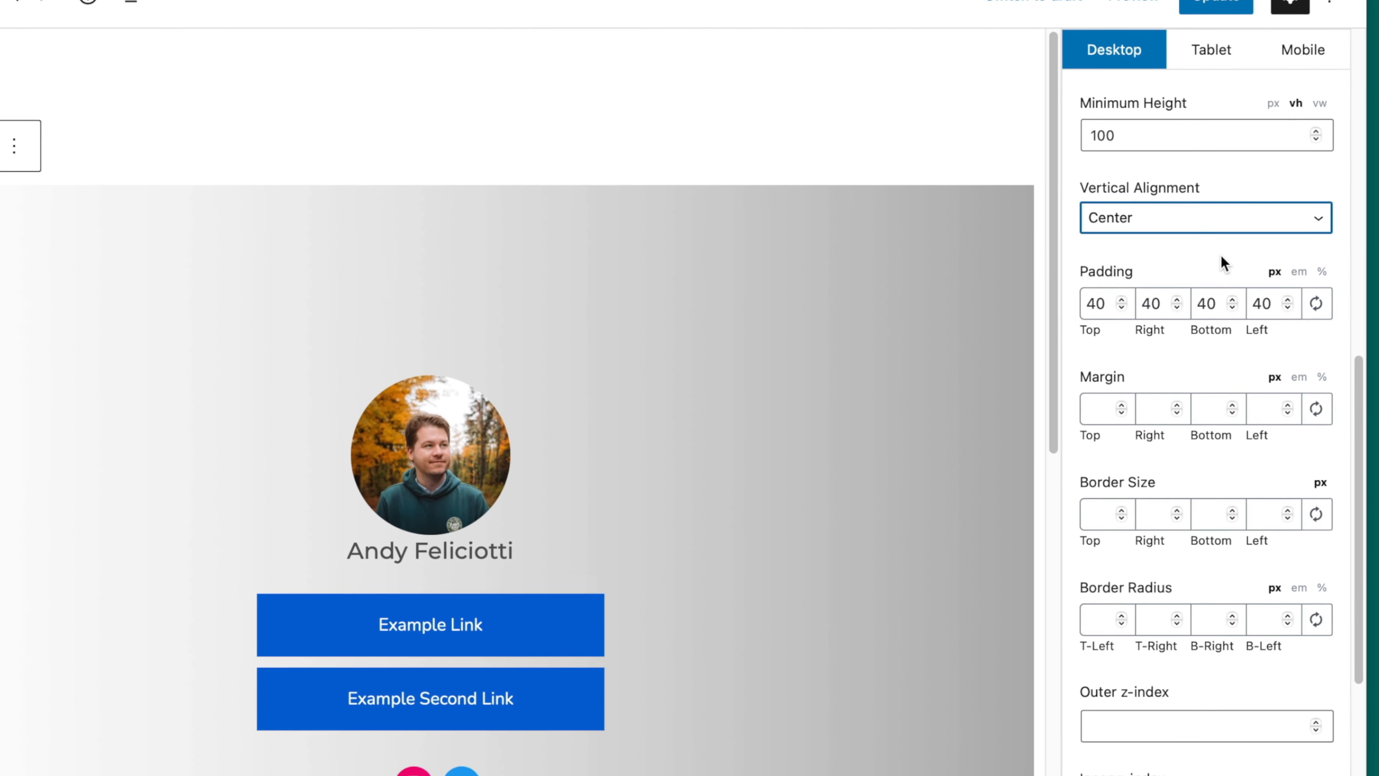
scroll(662, 436, "down", 5)
scroll(688, 473, "up", 5)
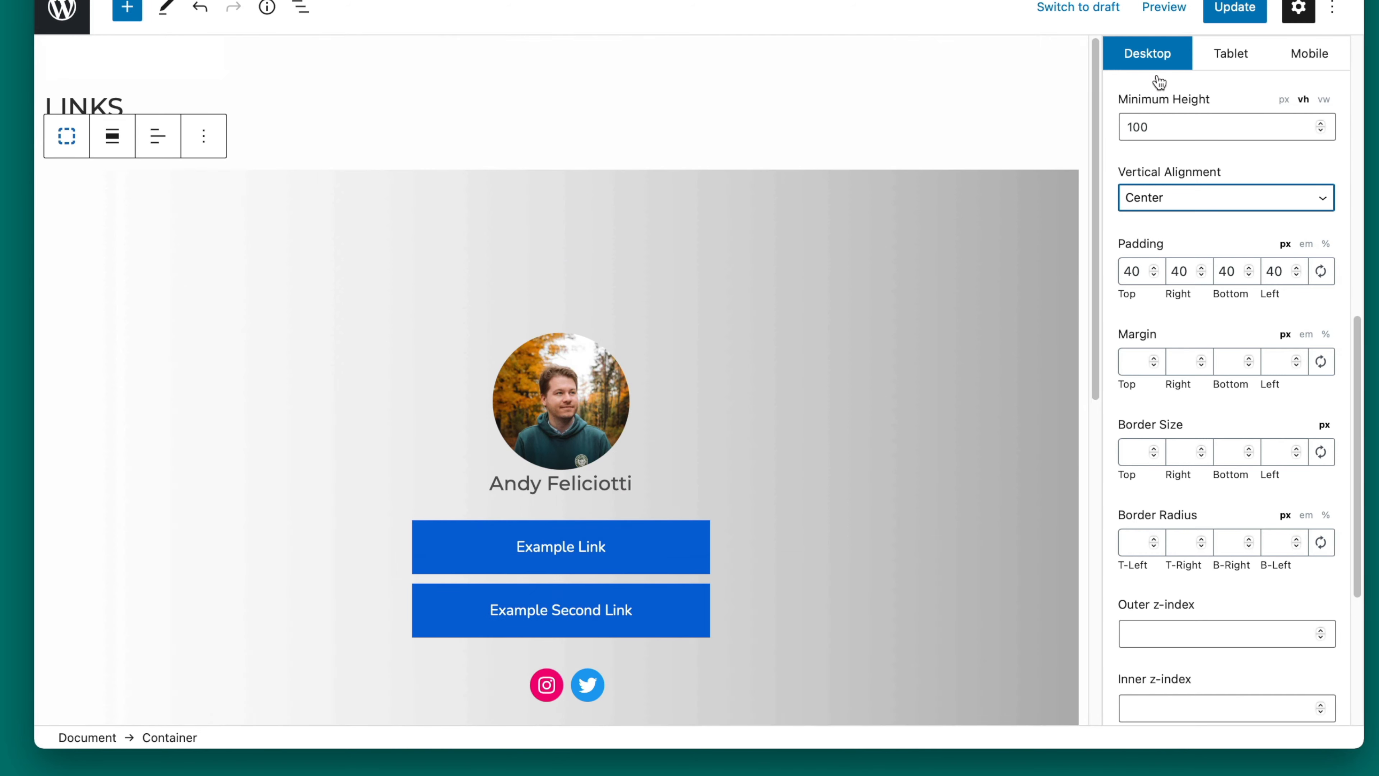
left_click(1235, 8)
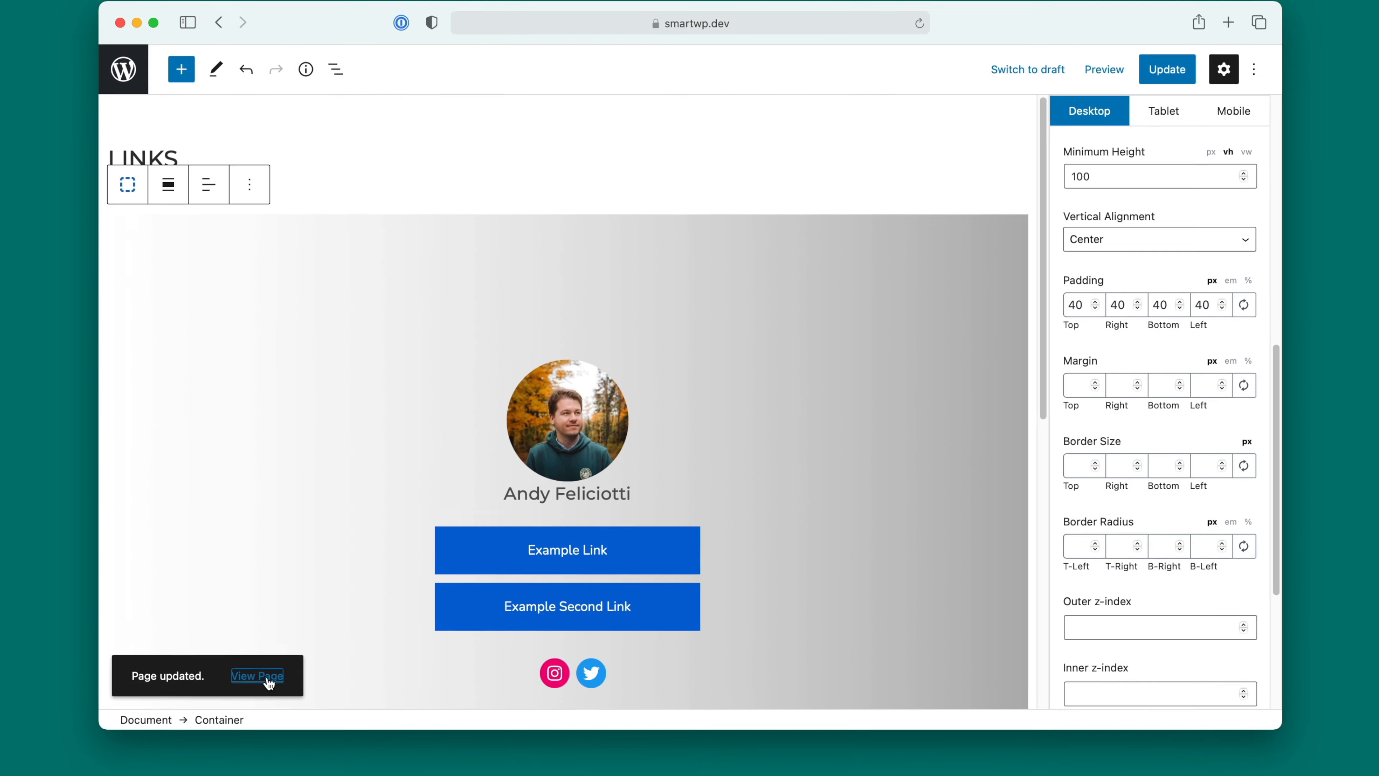
left_click(268, 677)
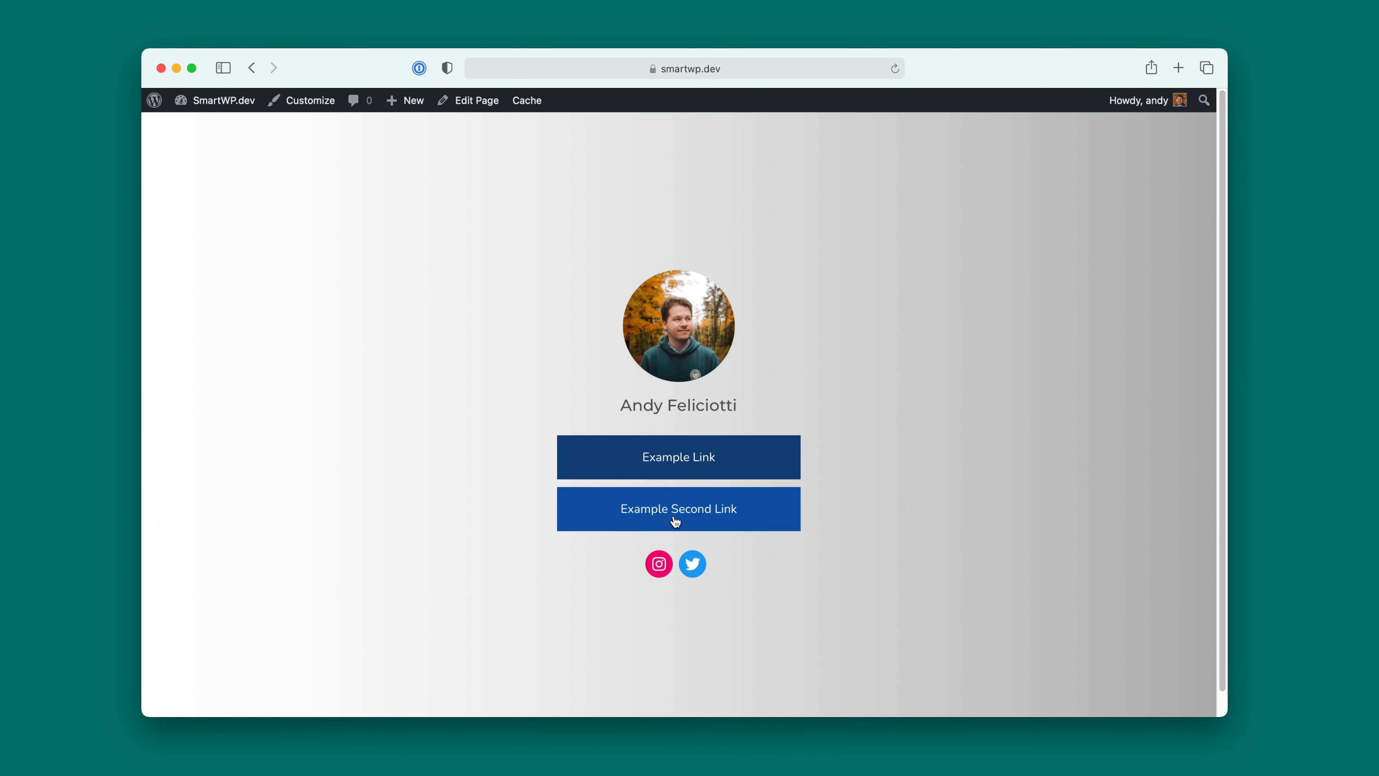
Step: Reopen the page for editing and add the droplet icon from the General set to the Example Link button
left_click(464, 101)
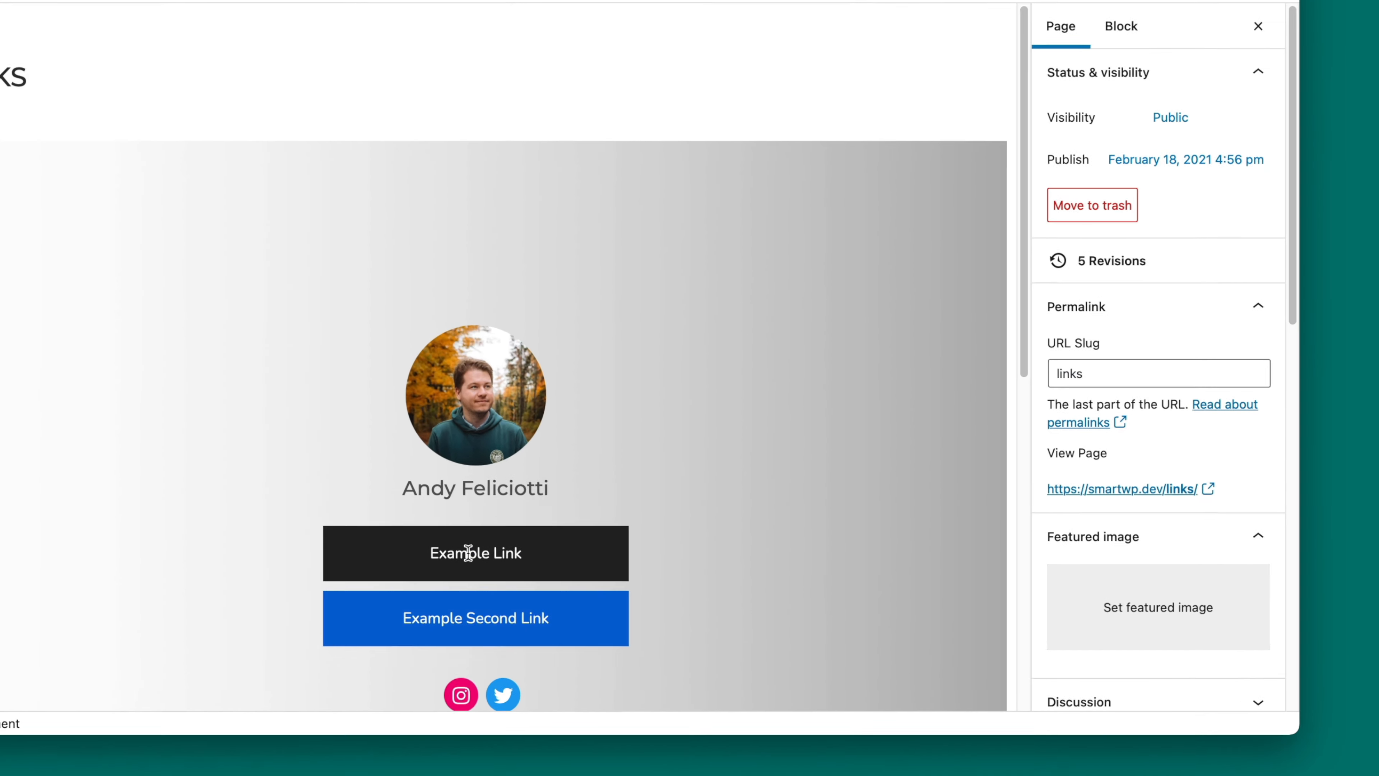
left_click(538, 572)
left_click(1193, 389)
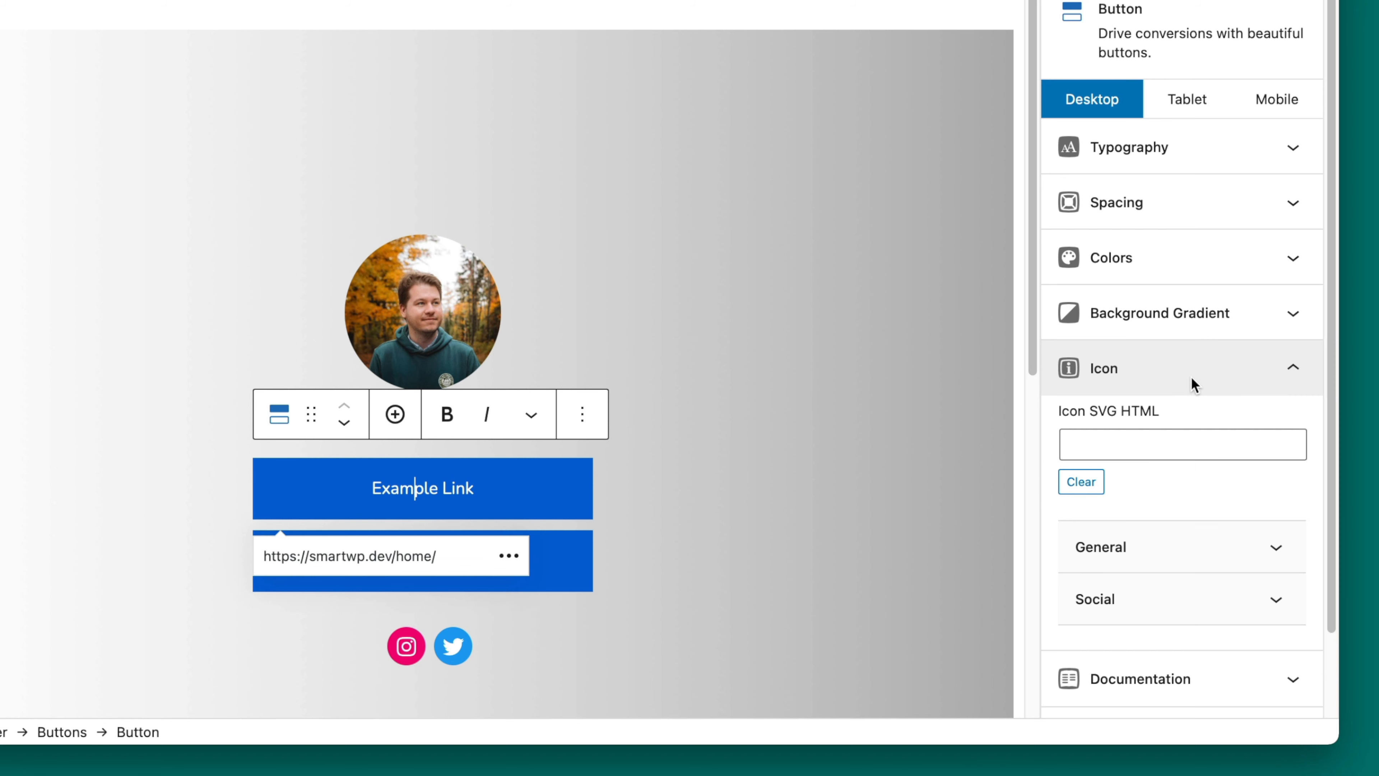
left_click(1117, 437)
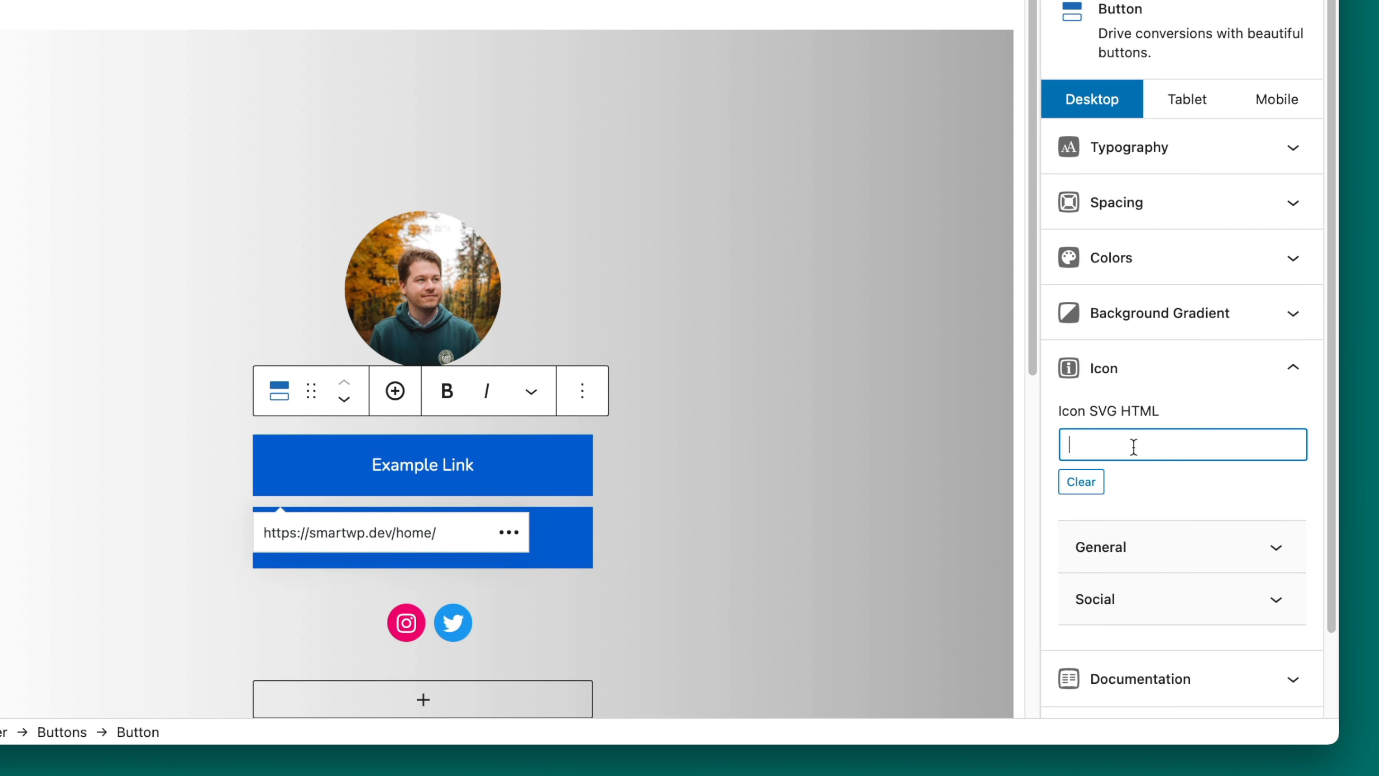
scroll(1168, 532, "down", 2)
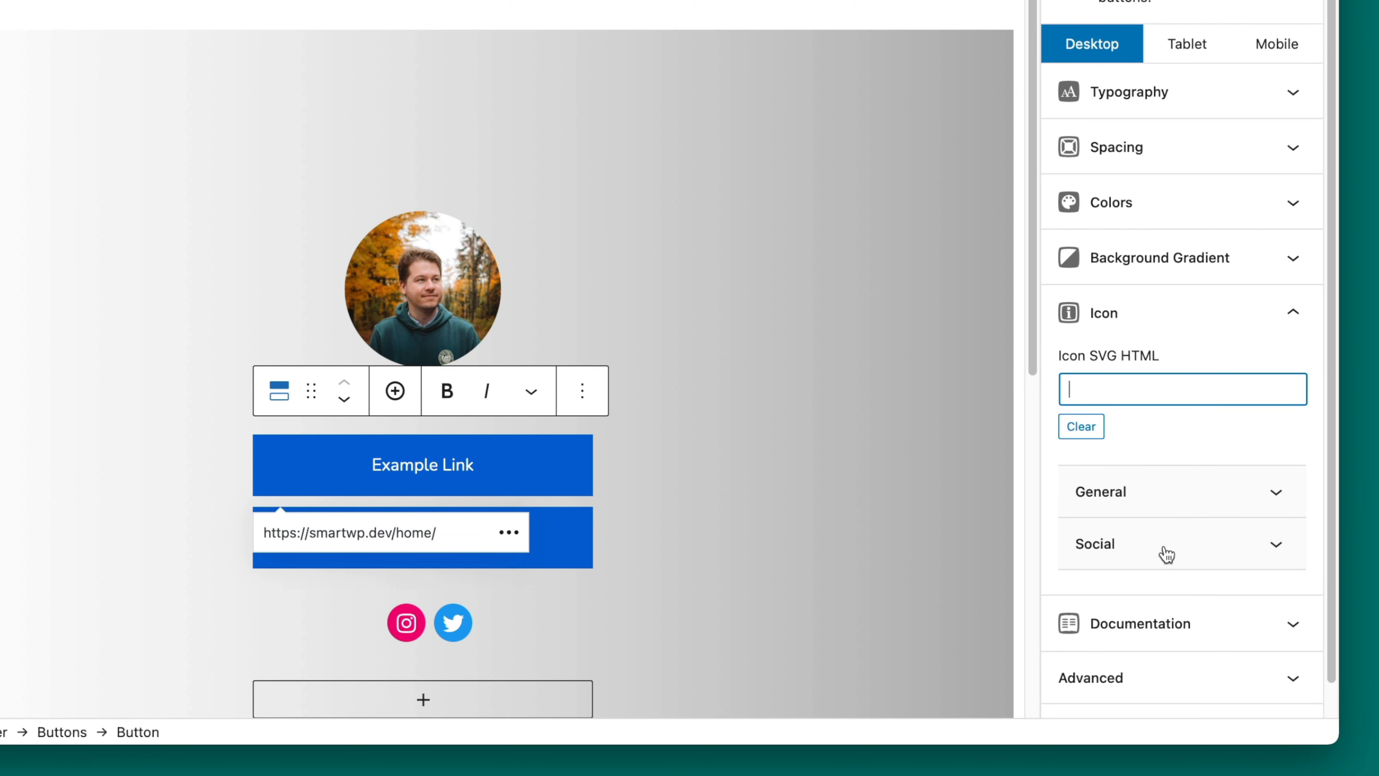
left_click(1162, 492)
left_click(1127, 485)
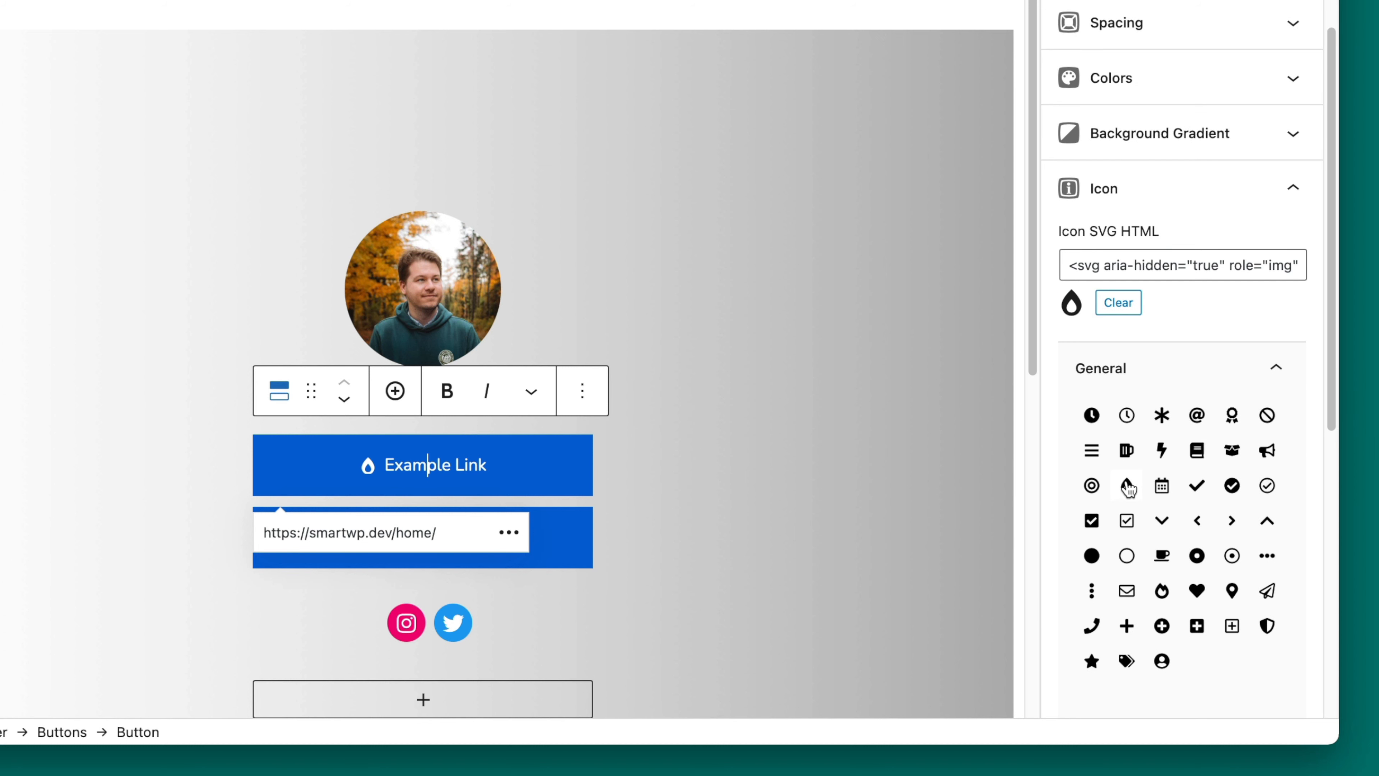
Step: Add the Reddit alien icon from the Social set to the Example Second Link button
left_click(564, 539)
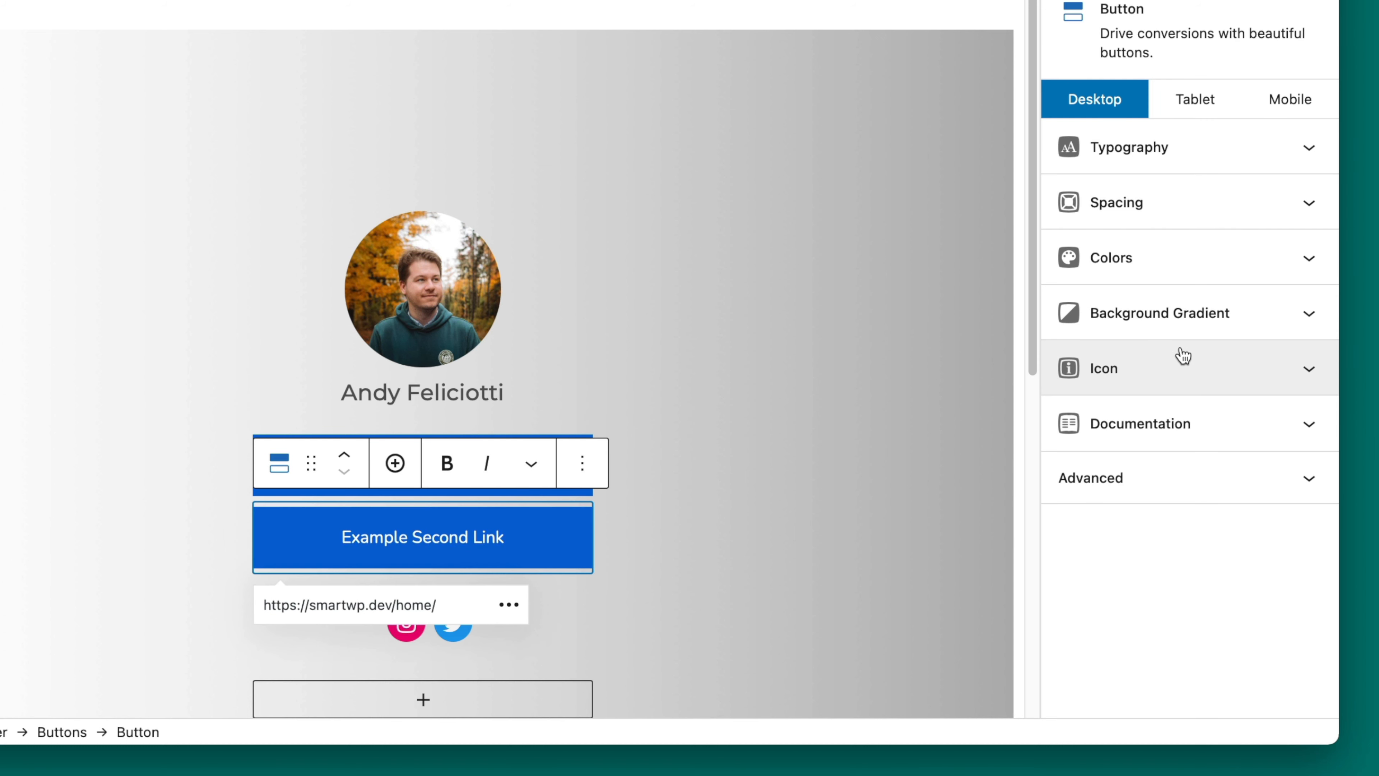
left_click(1183, 363)
left_click(1151, 558)
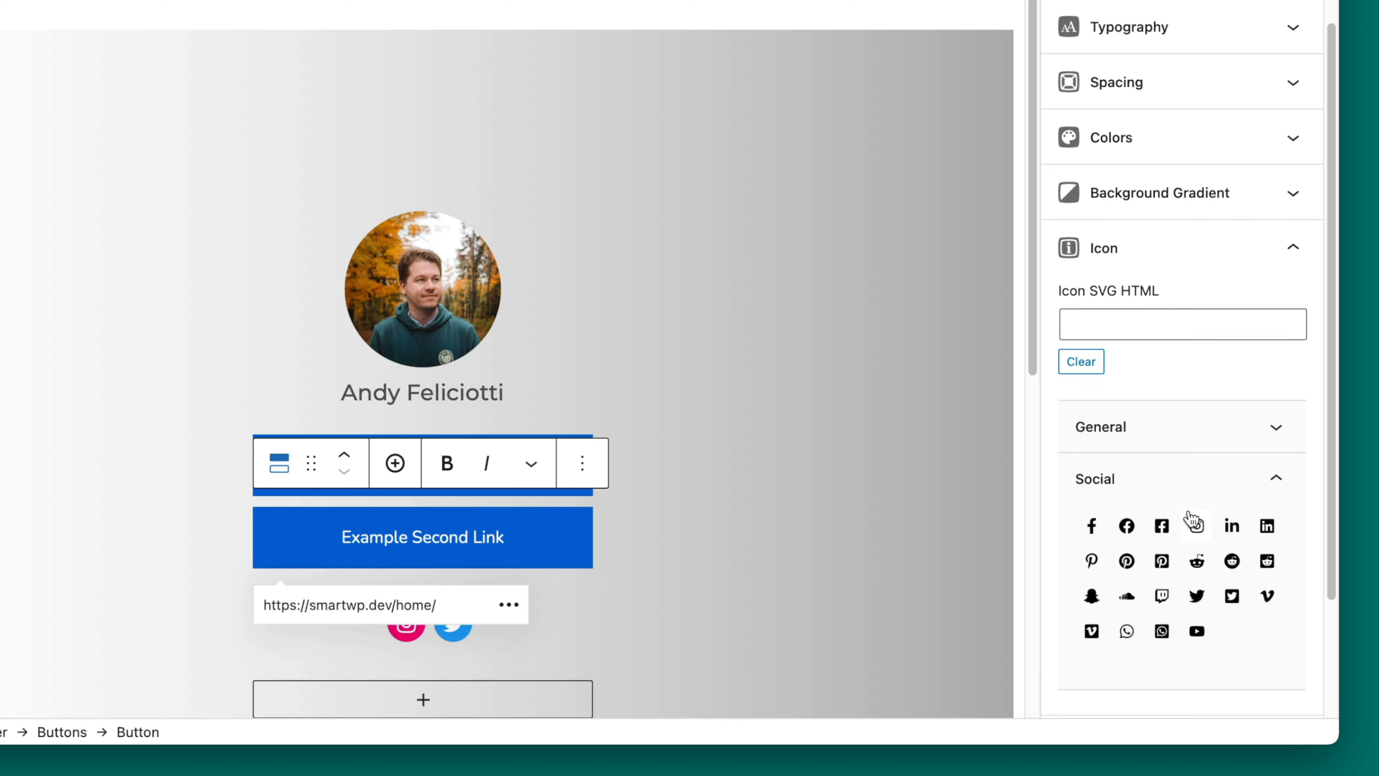
left_click(1198, 548)
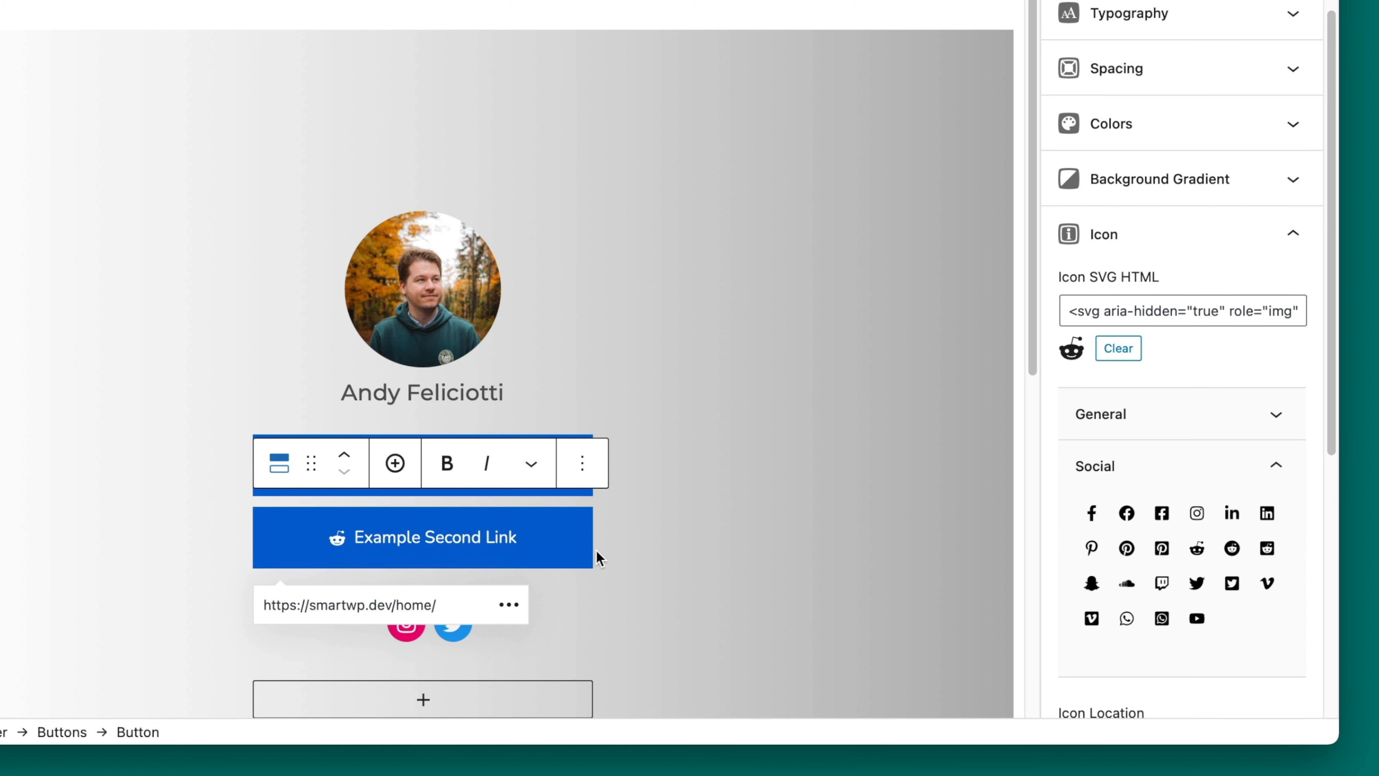
Step: Duplicate the Example Second Link button and change the copy's text to "Sale Page!"
left_click(581, 462)
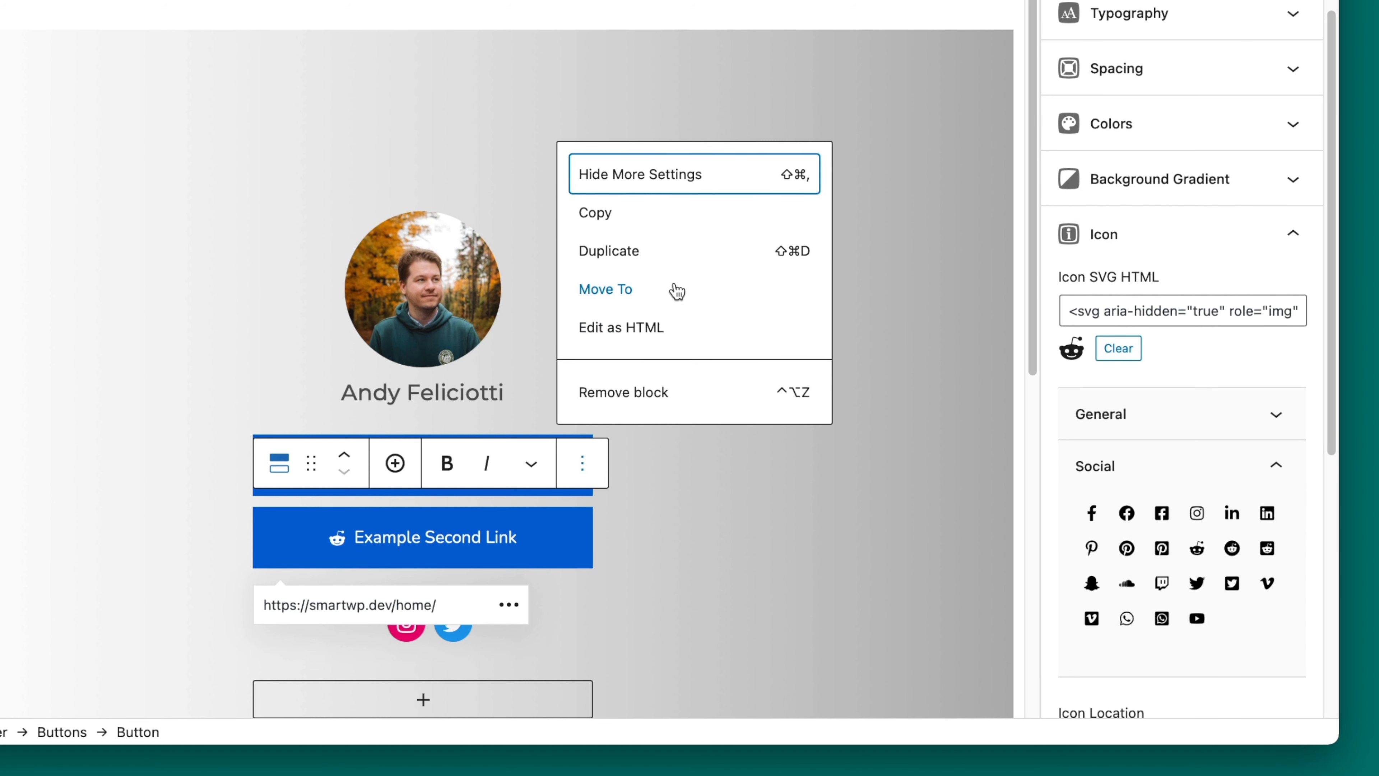
left_click(655, 263)
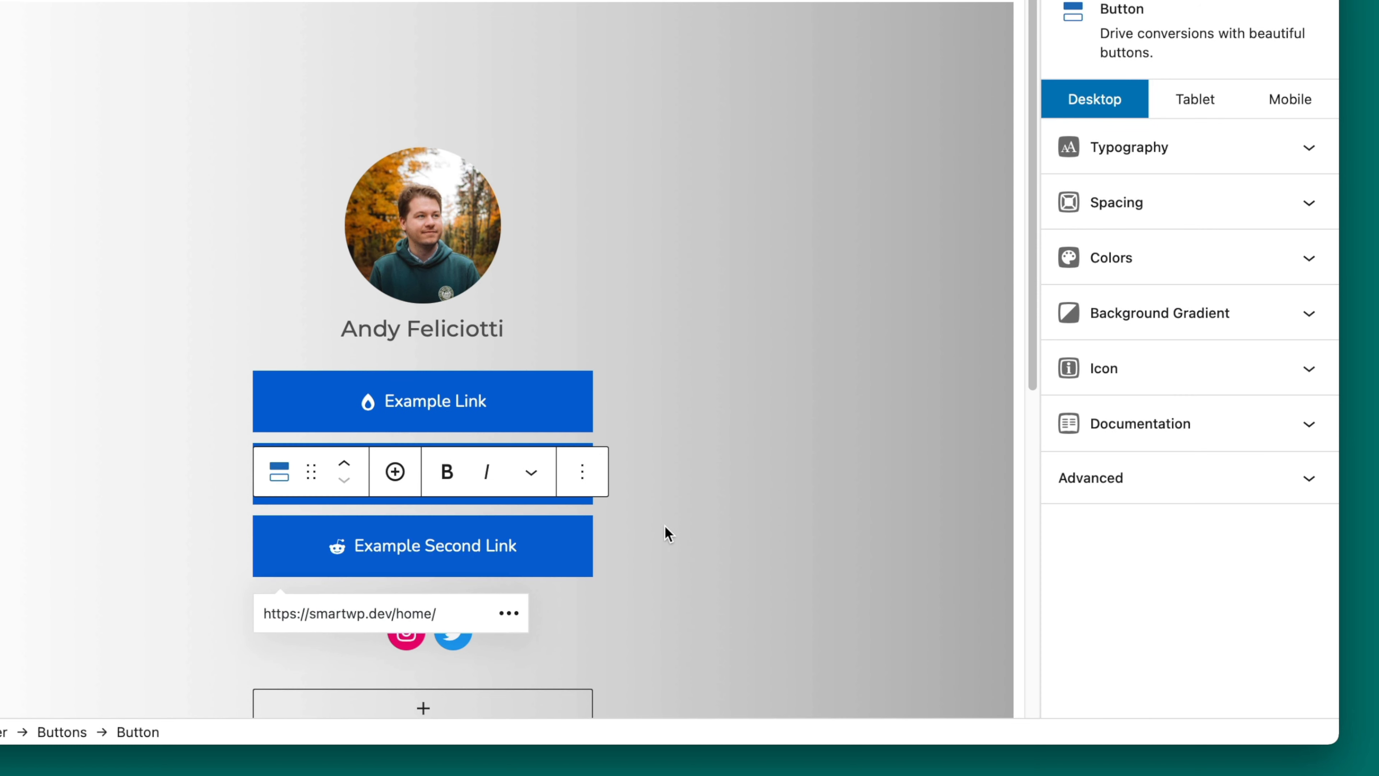
left_click_drag(355, 545, 520, 541)
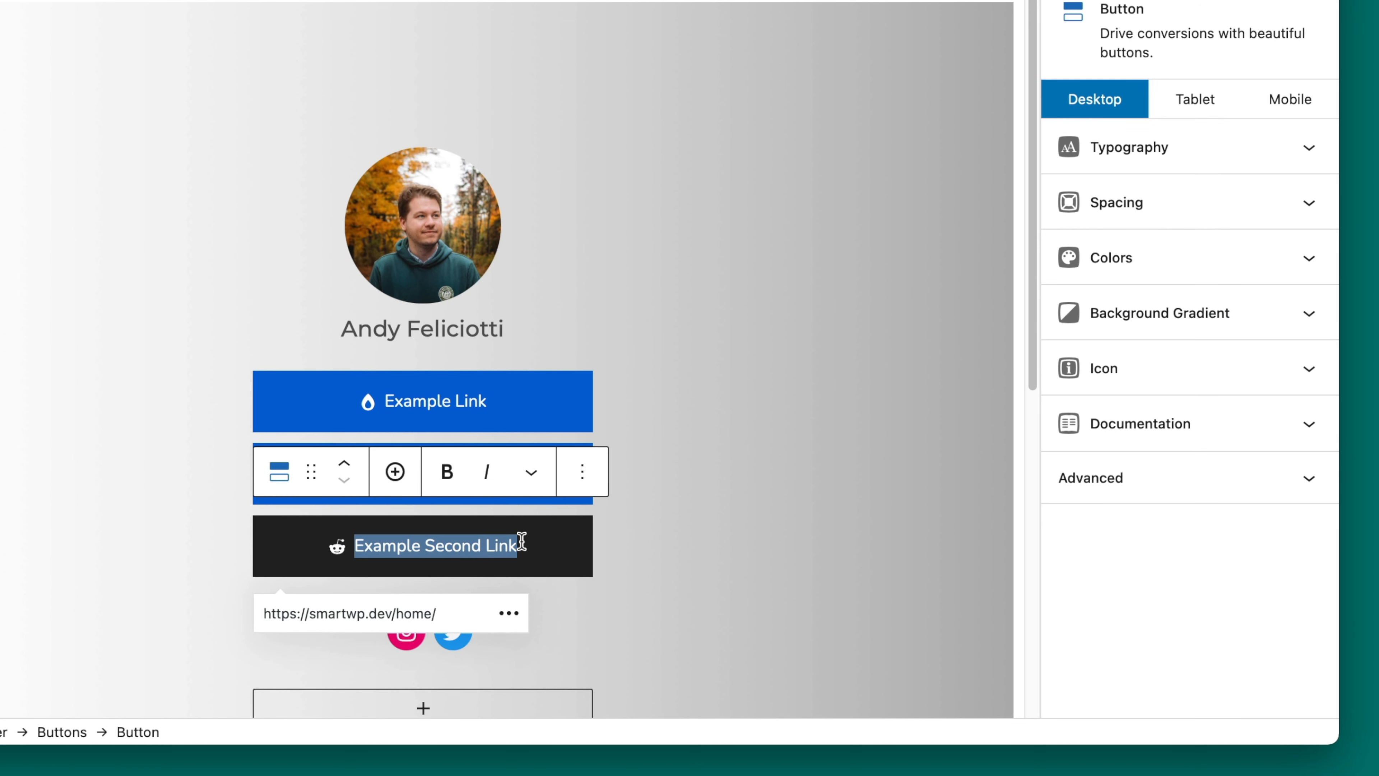
key("BackSpace")
type("Sale P")
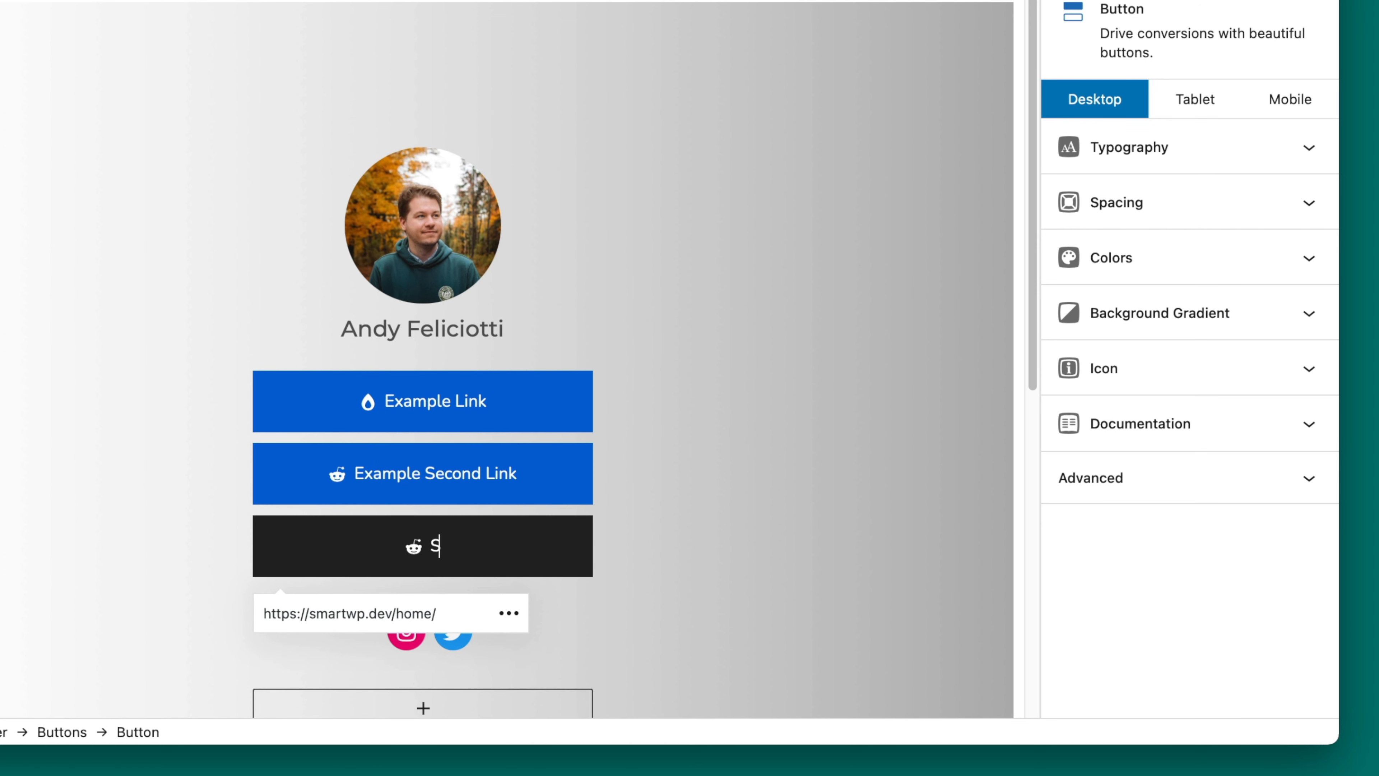
type("age!")
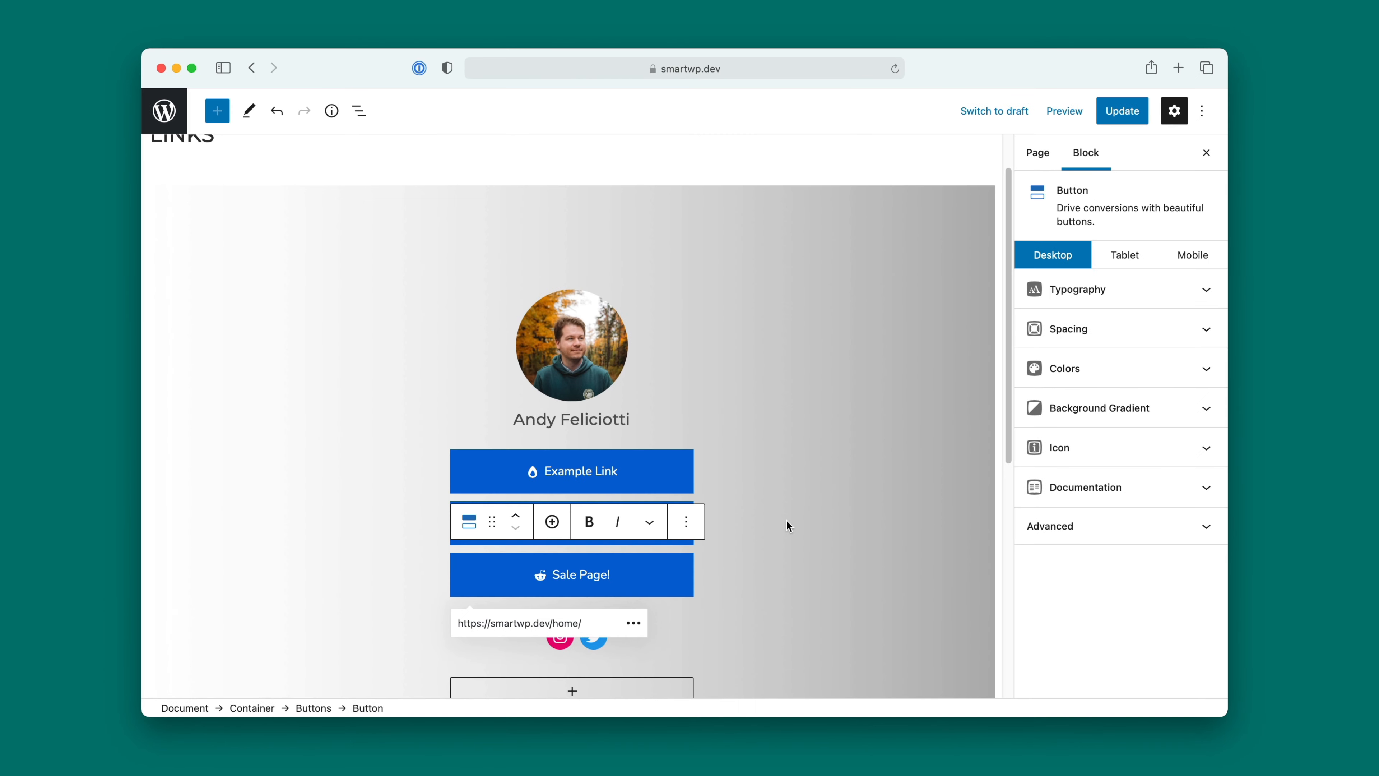
Step: Set the Sale Page! button's background color to red, update the page and view it live
left_click(1117, 365)
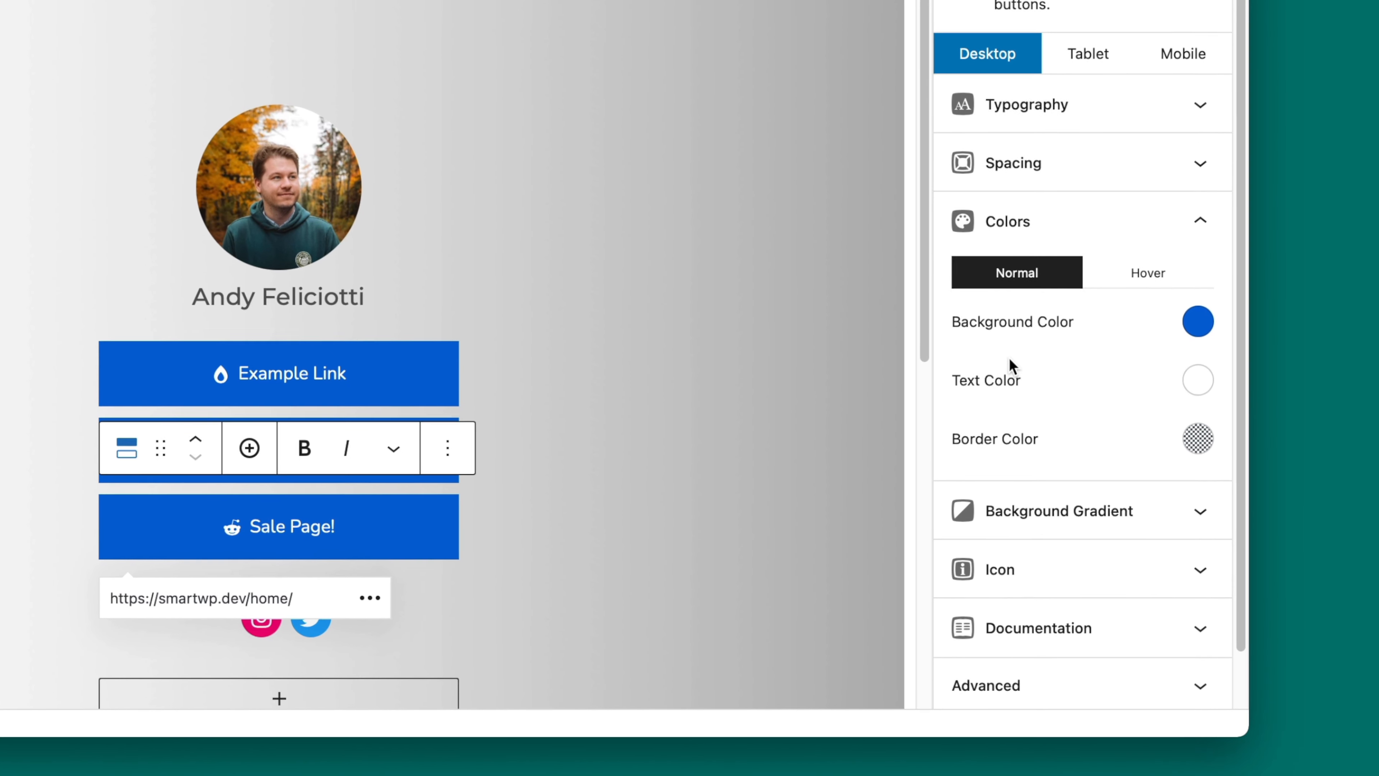
left_click(1198, 320)
left_click(1096, 228)
left_click(627, 530)
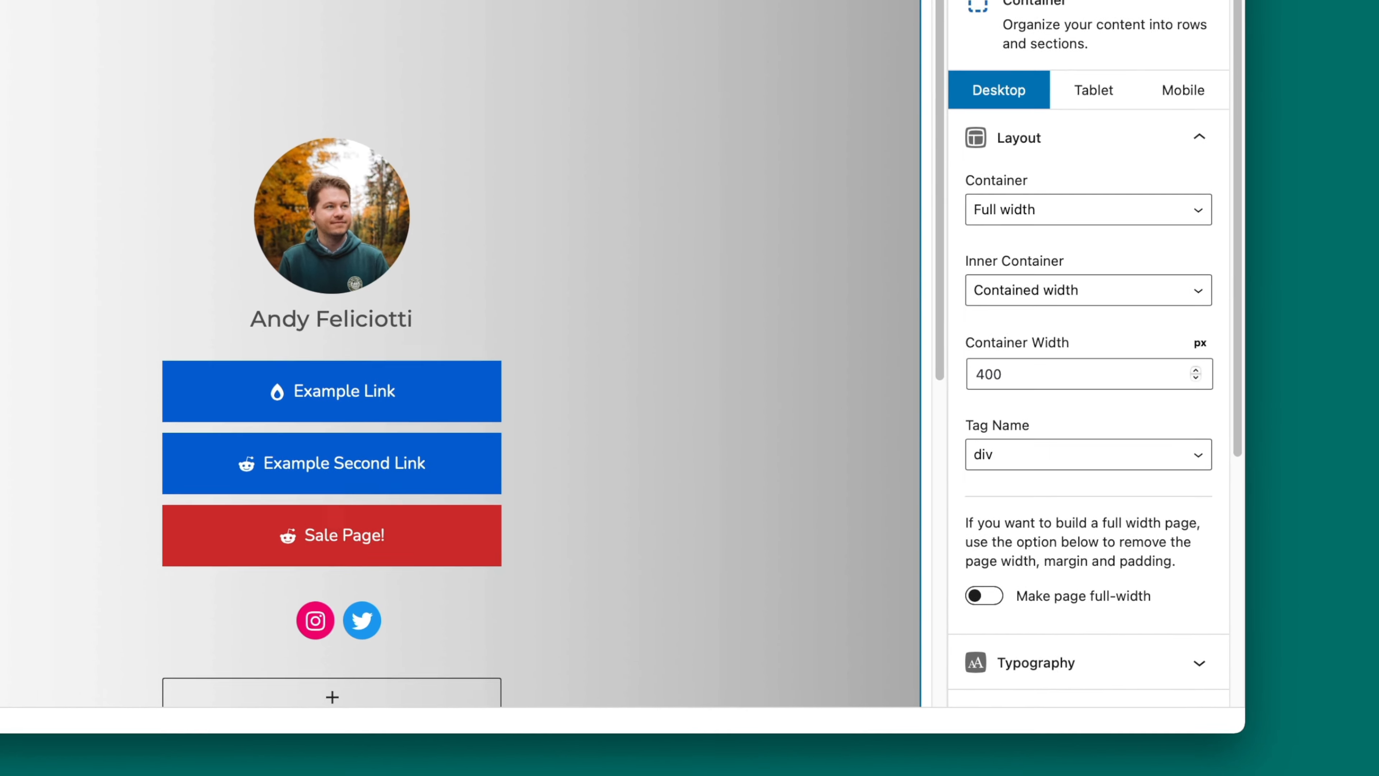
left_click(1116, 87)
left_click(256, 670)
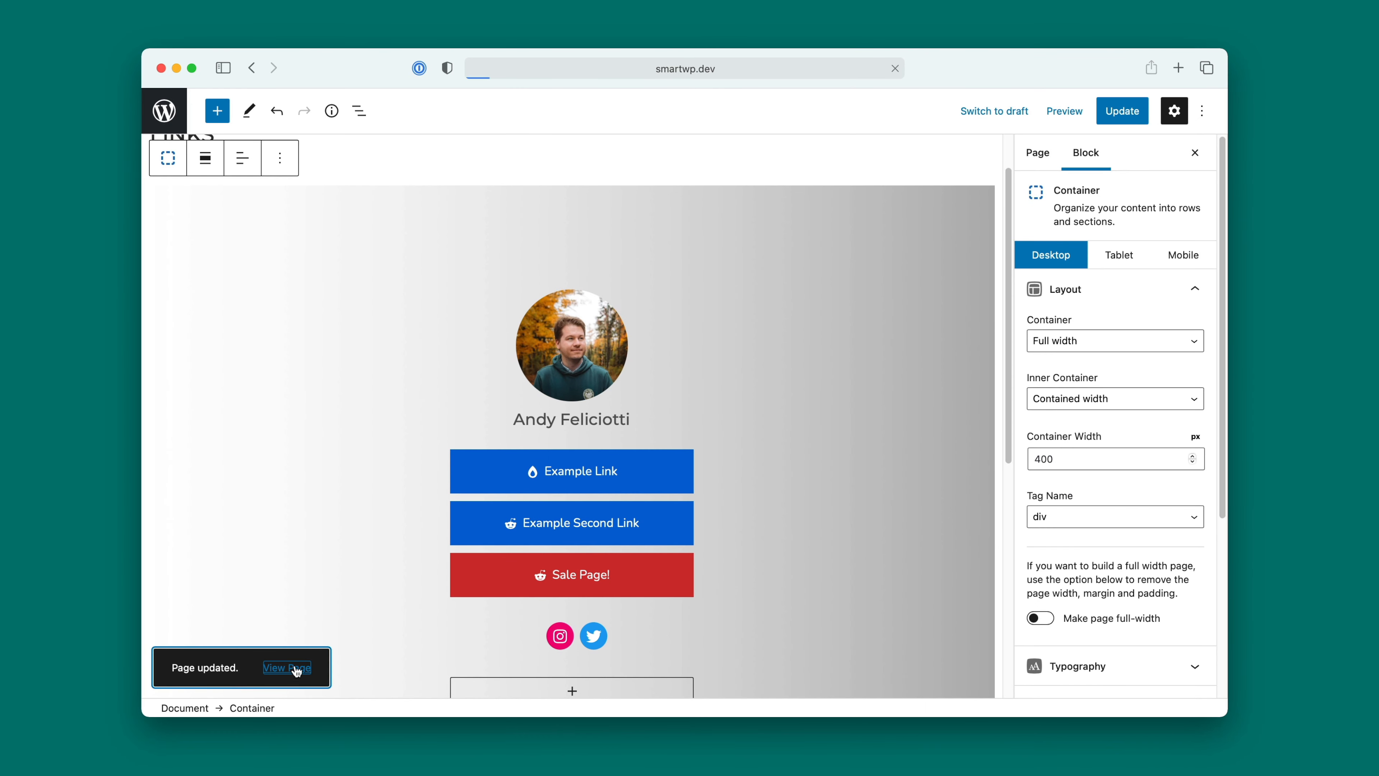